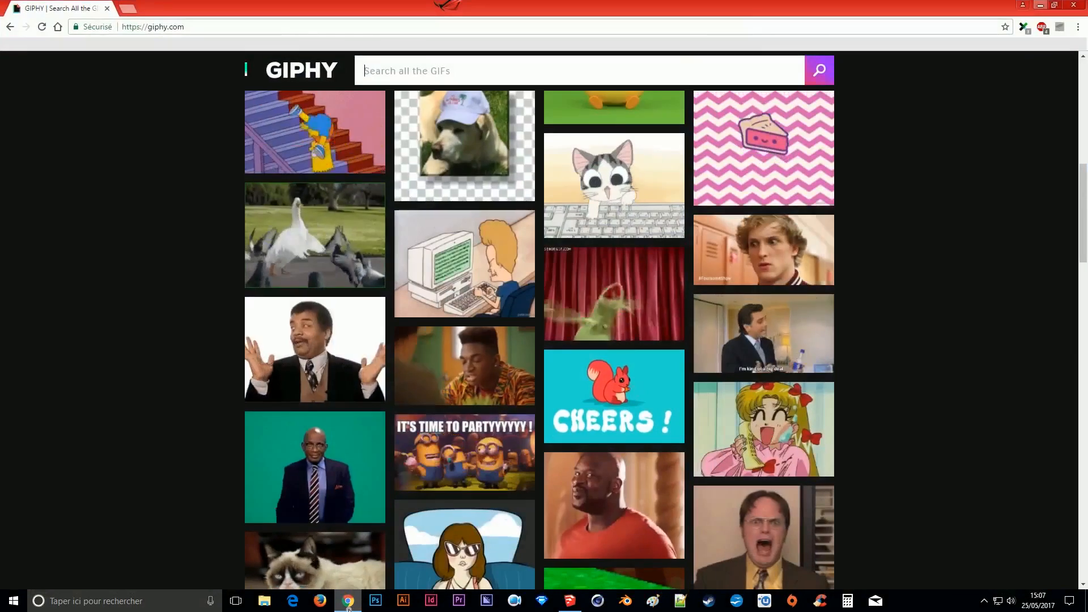
scroll(213, 180, "up", 3)
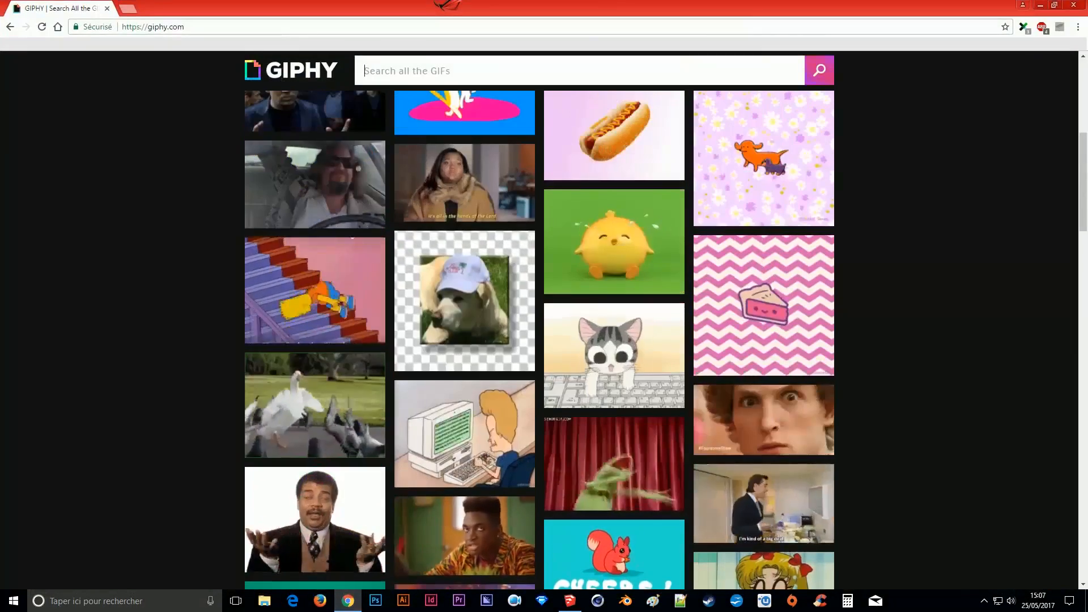
scroll(85, 270, "down", 2)
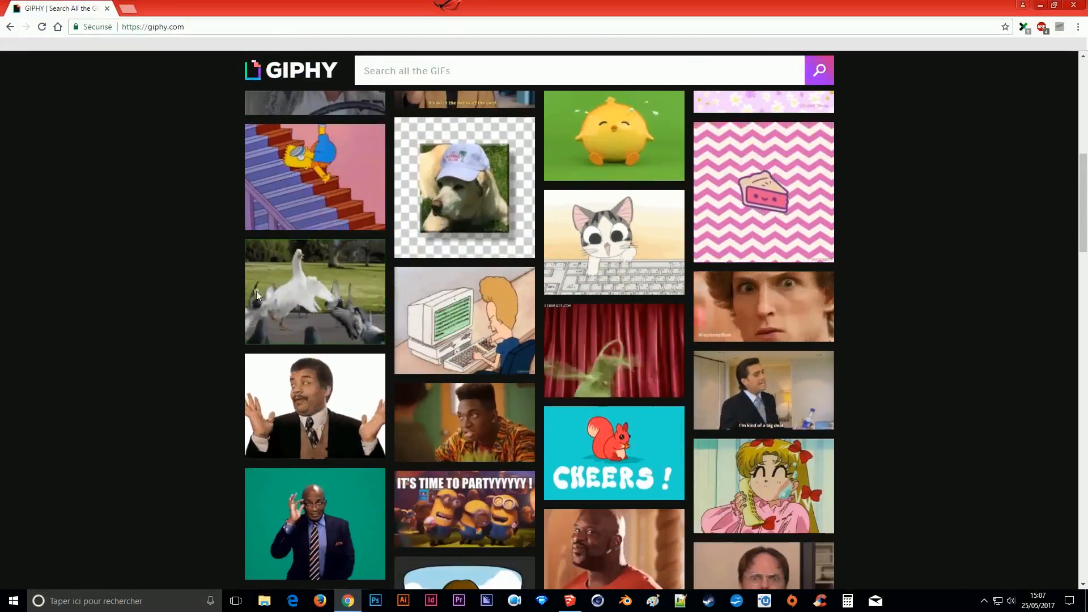
scroll(217, 300, "down", 2)
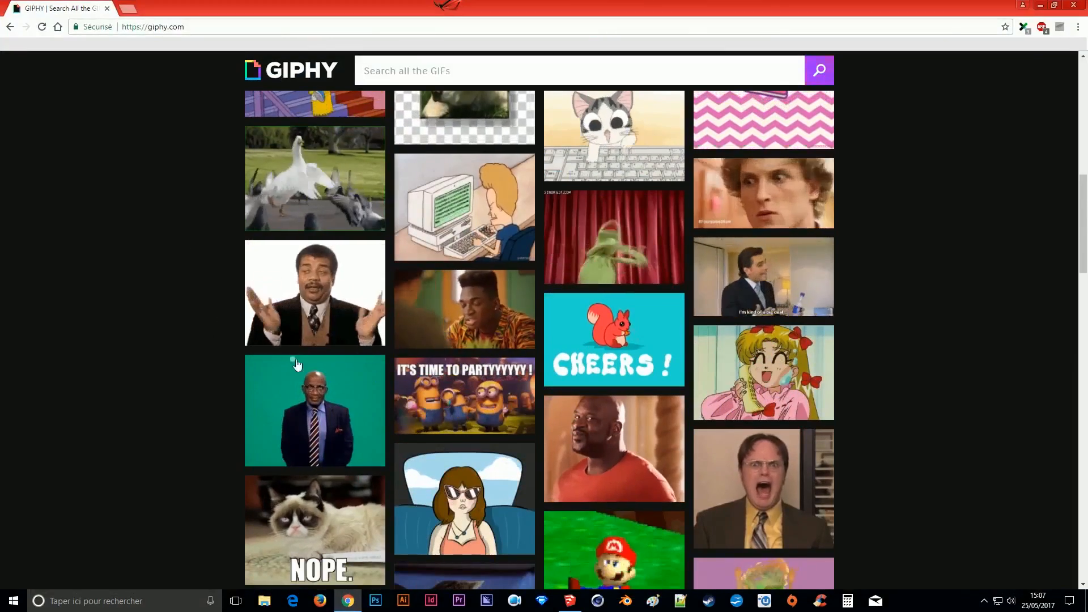
scroll(220, 324, "up", 7)
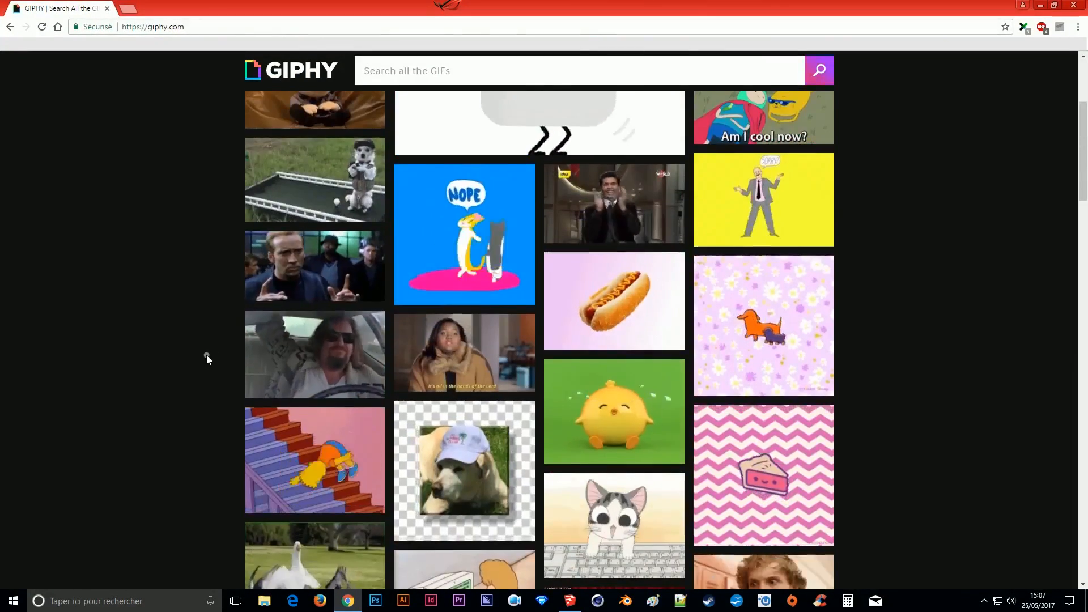
scroll(206, 355, "up", 5)
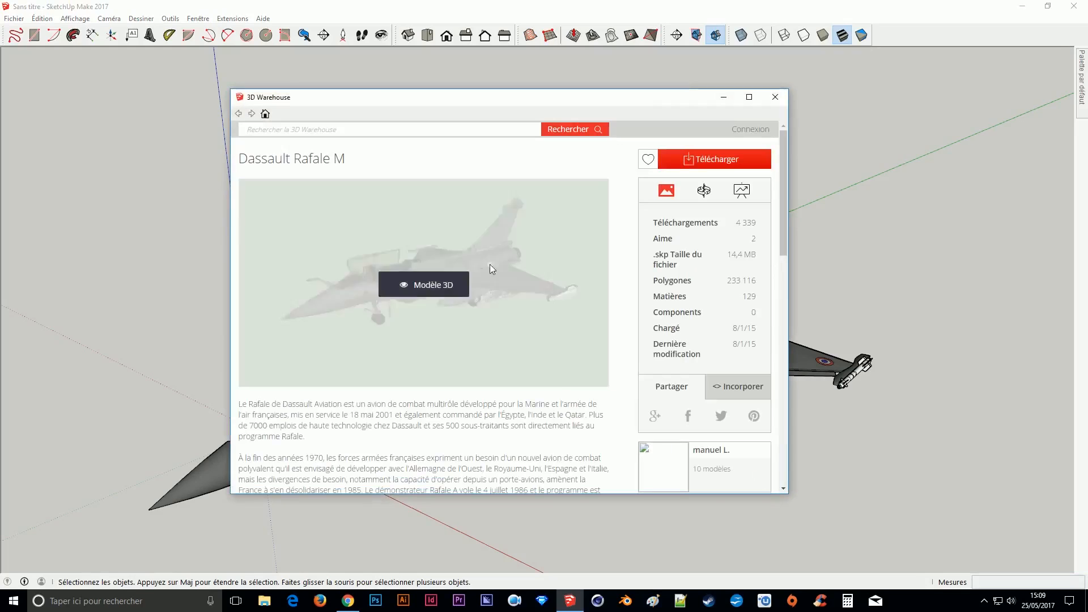
Step: Look over the Dassault Rafale M model page in the 3D Warehouse, and close its window
left_click_drag(365, 103, 386, 109)
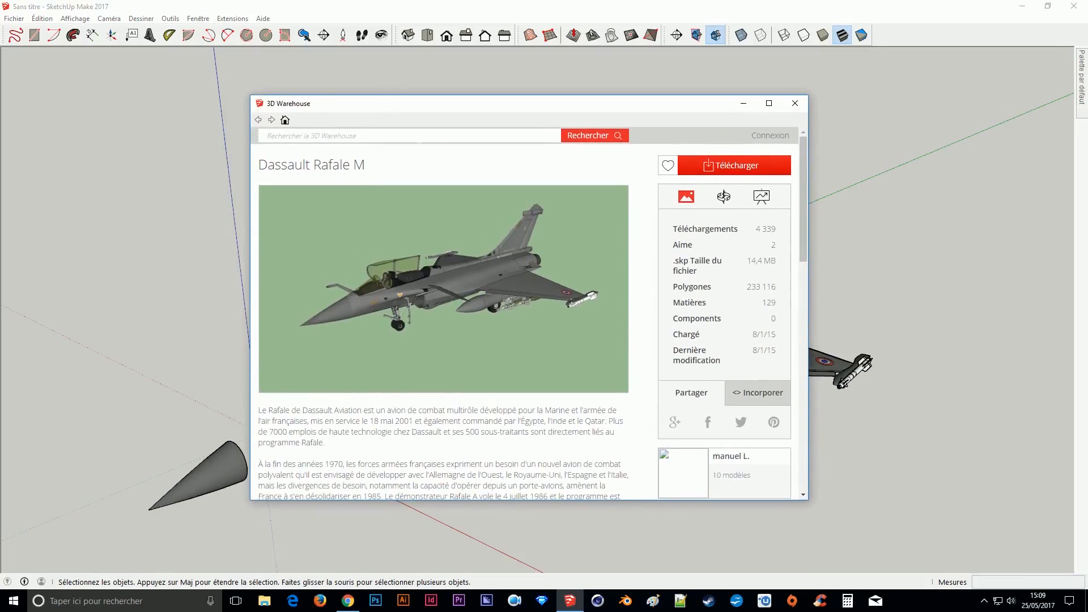
scroll(627, 319, "down", 1)
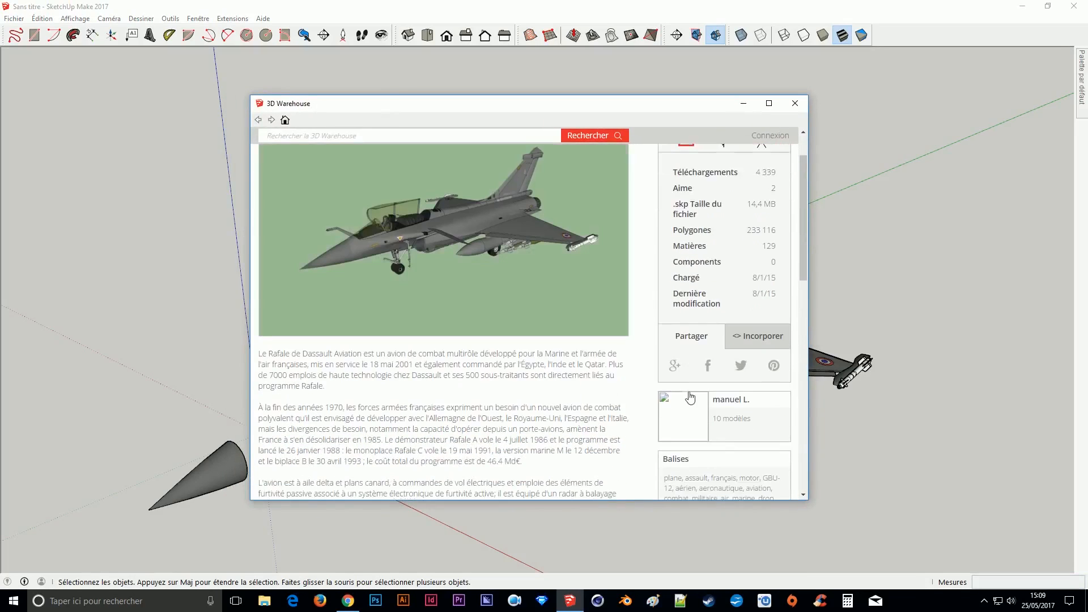
scroll(624, 386, "up", 1)
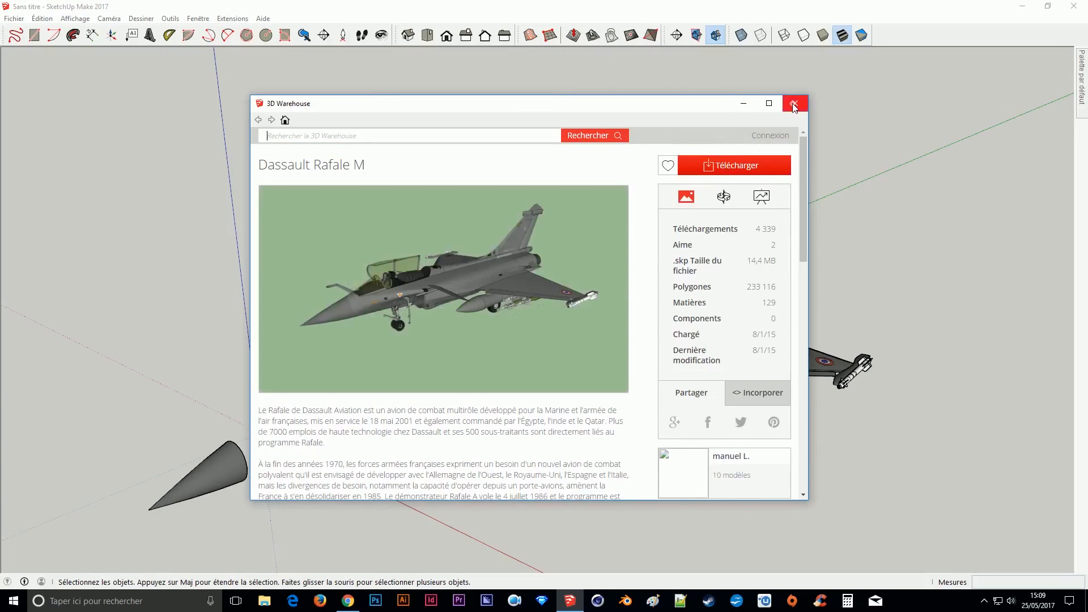
left_click(794, 105)
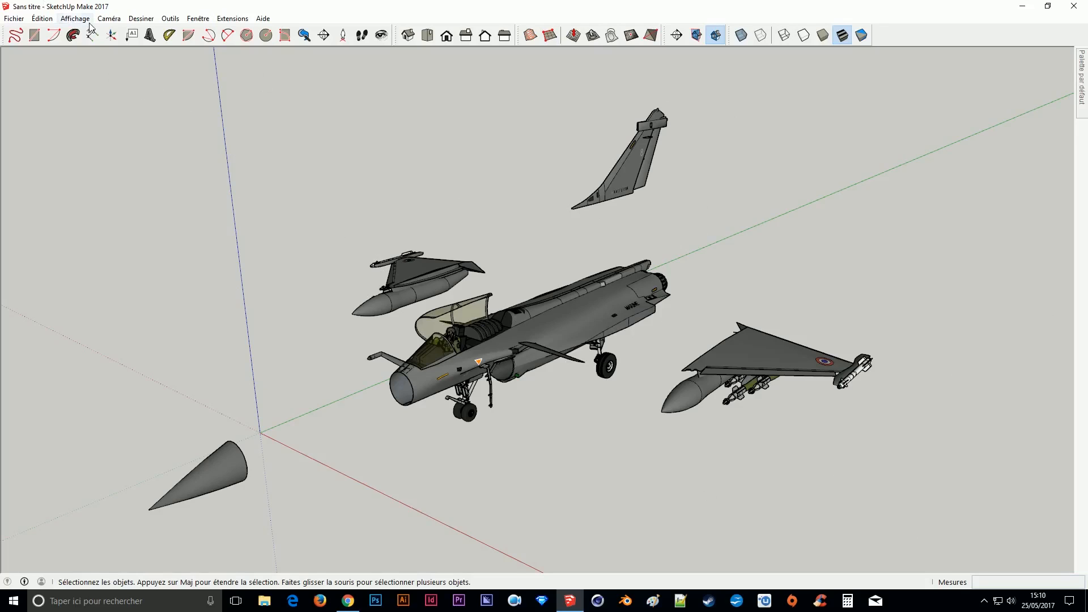
Step: Add an animation scene that stores the current view of the exploded aircraft
left_click(74, 19)
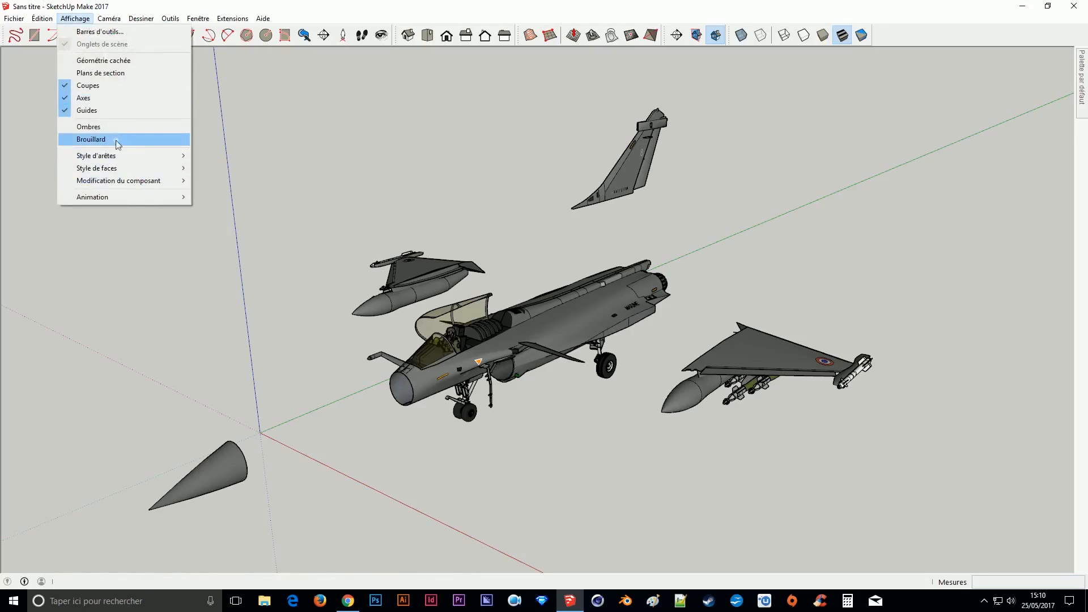
mouse_move(116, 168)
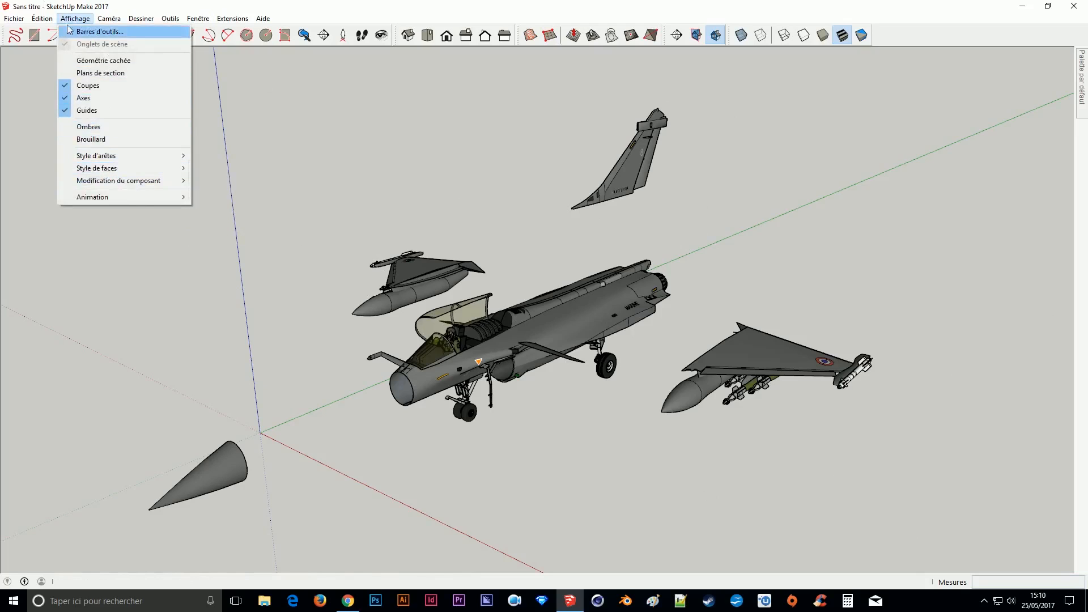
mouse_move(99, 193)
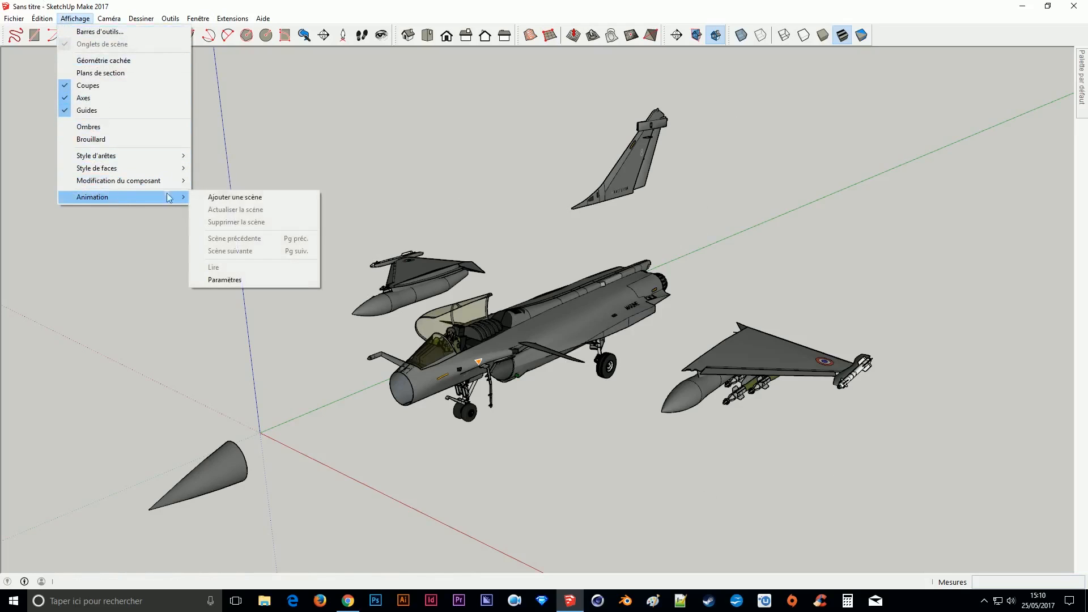
left_click(222, 198)
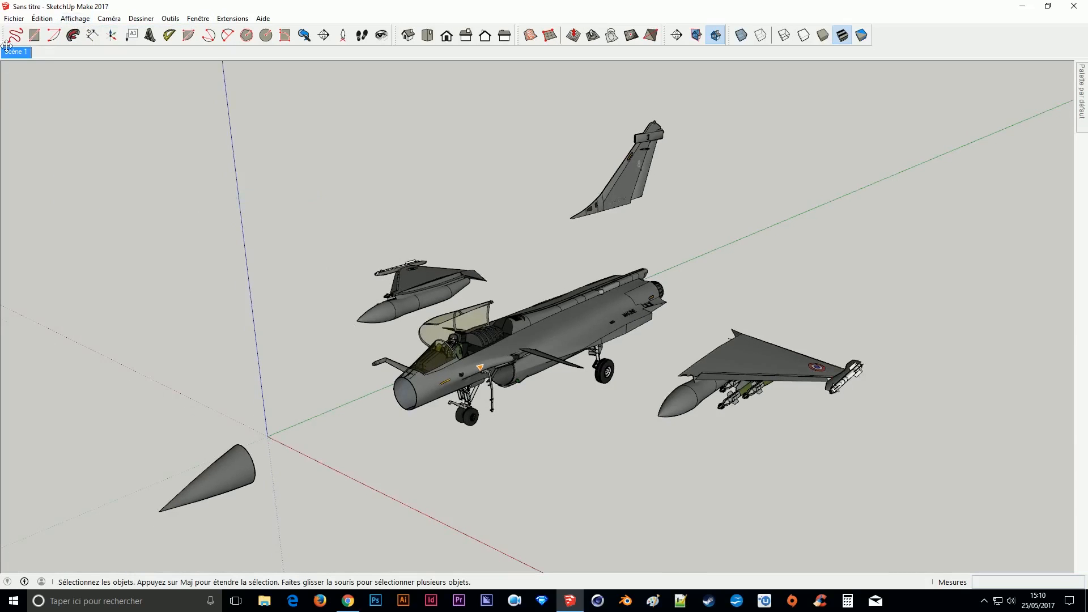
Step: Turn the view to the side of the fuselage and recall Scène 1 to test the saved camera position
scroll(535, 308, "down", 2)
scroll(488, 340, "up", 5)
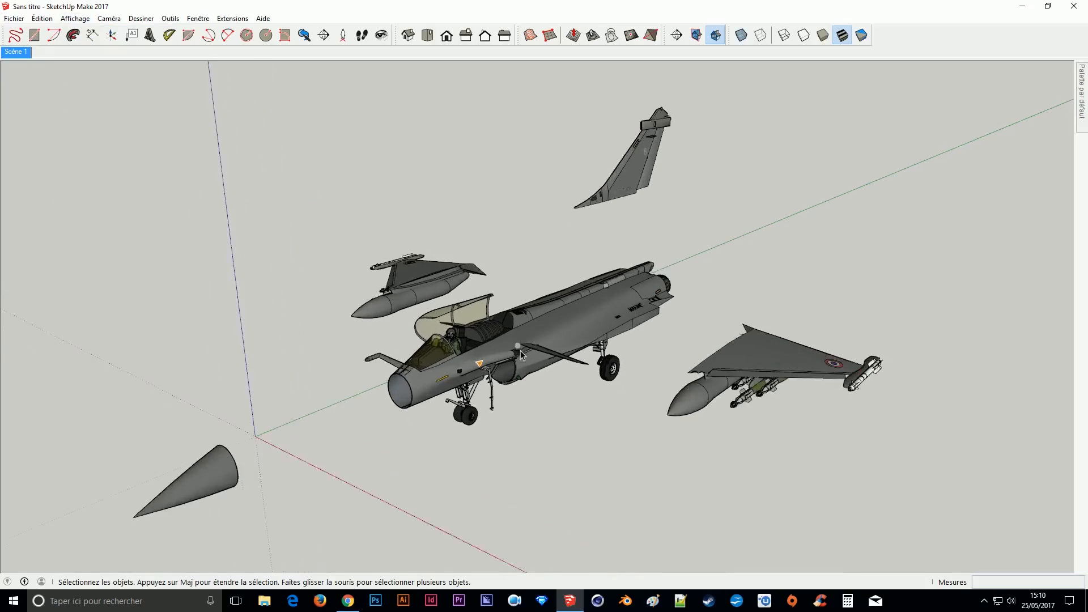
left_click_drag(487, 339, 262, 349)
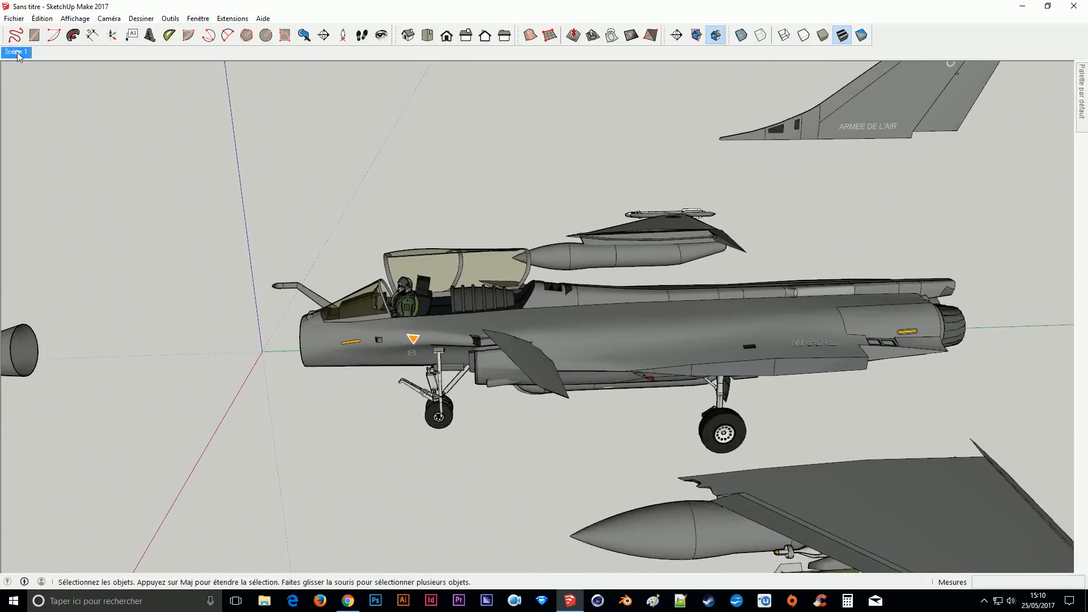
left_click(26, 54)
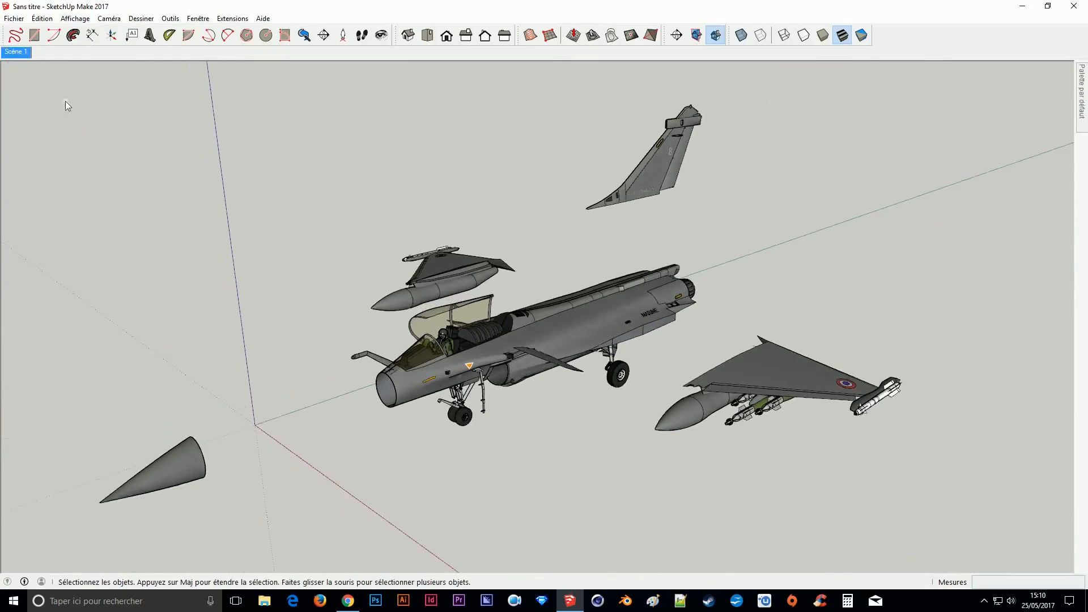
Step: Disable transitions between scenes in the model's animation settings and close the model info window
left_click(198, 18)
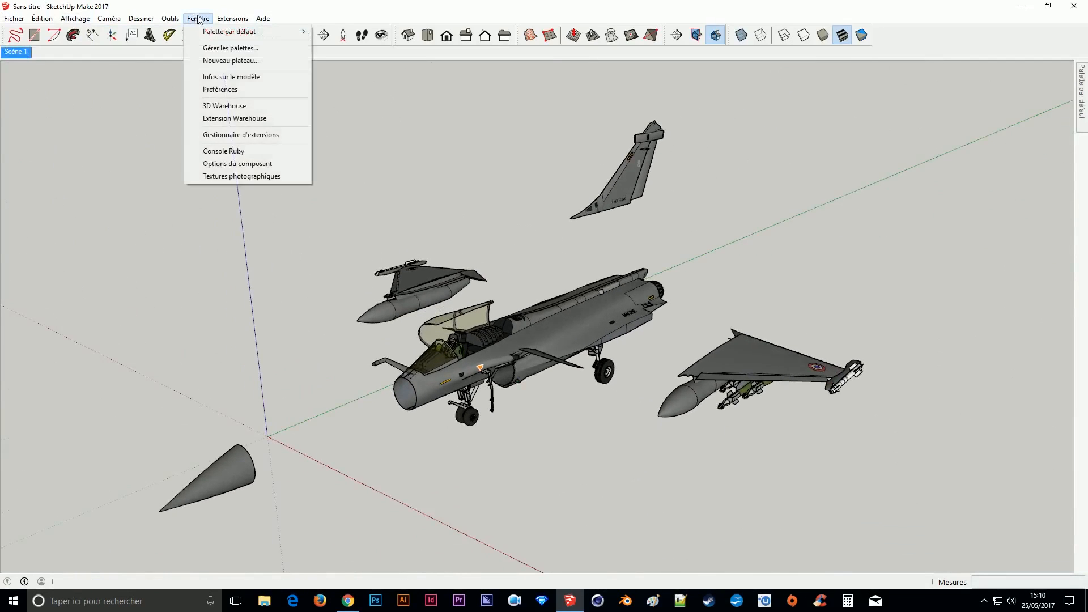
left_click(209, 77)
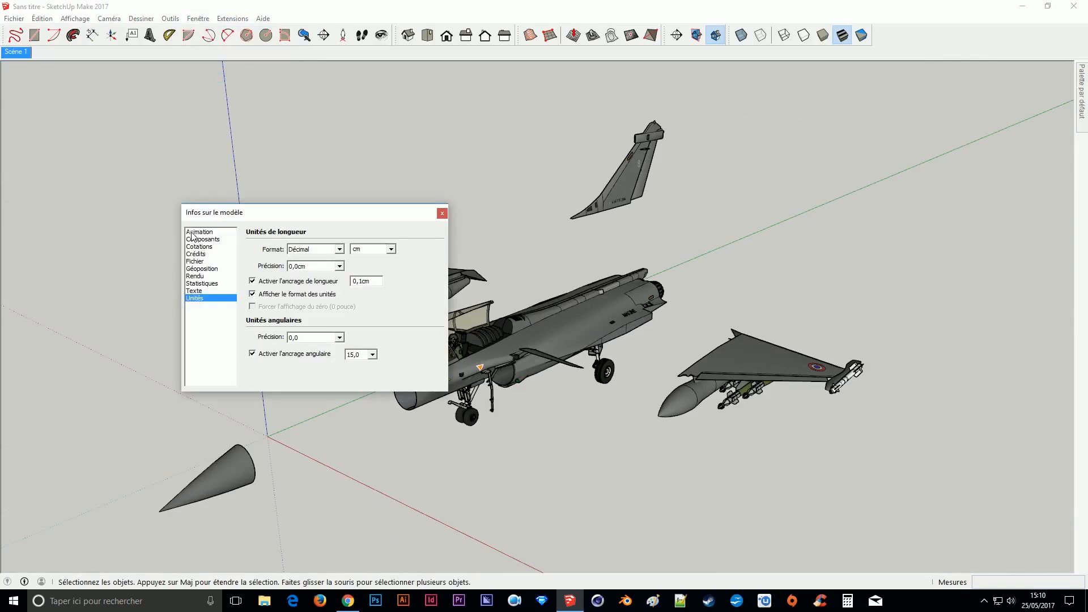
left_click(195, 232)
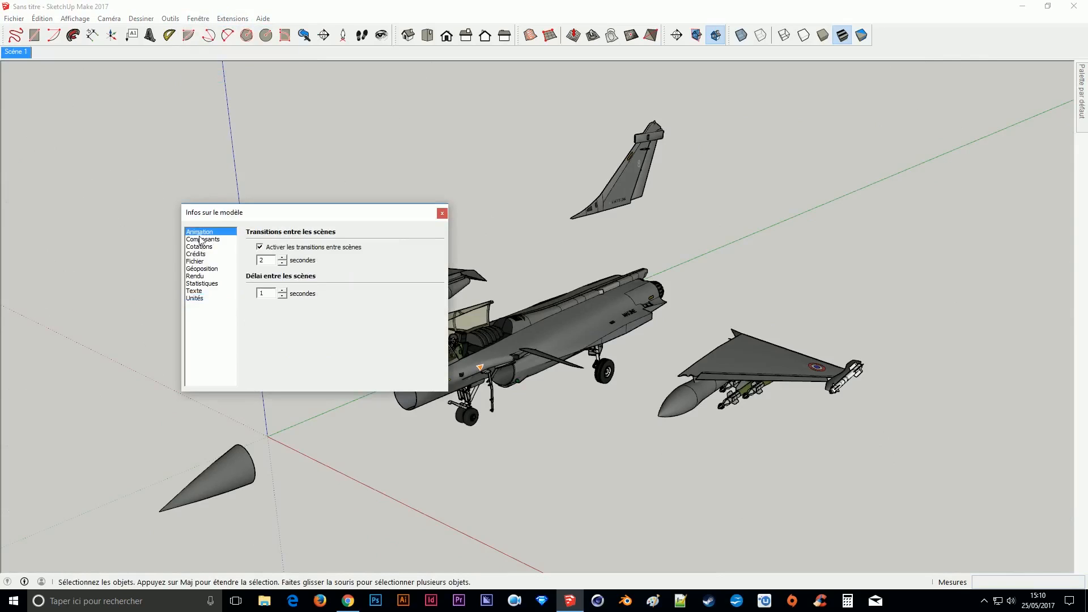
left_click(260, 247)
left_click(443, 214)
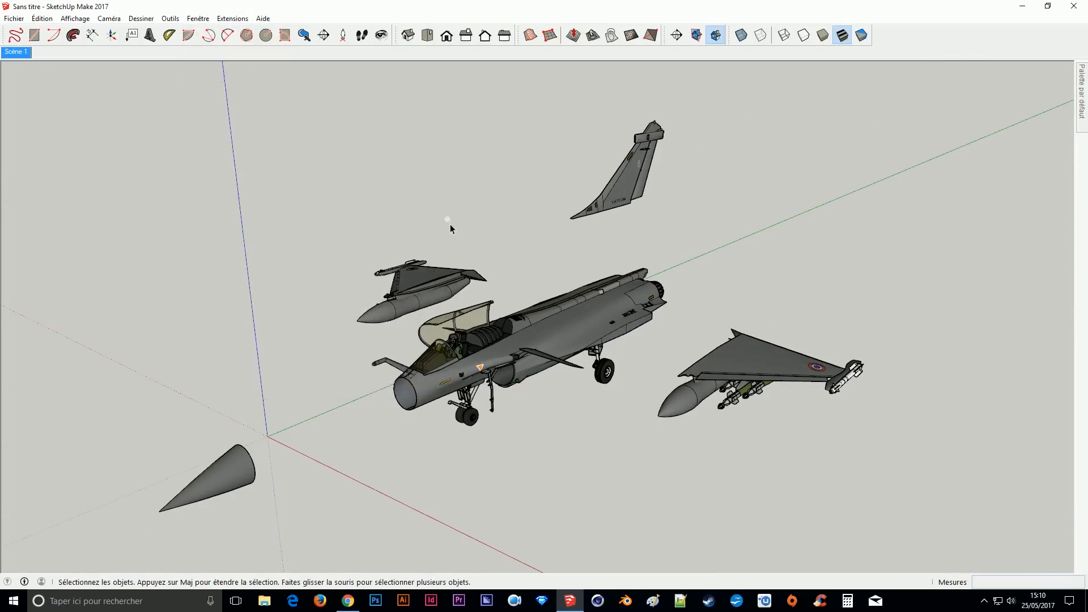
Step: Orbit away from the saved view and recall Scène 1 to check the scene change without transitions
scroll(472, 311, "up", 2)
left_click_drag(461, 417, 603, 403)
left_click(21, 51)
Step: Export the view as a 2D JPEG image named 1.jpg to the Bureau folder
left_click(14, 18)
mouse_move(85, 182)
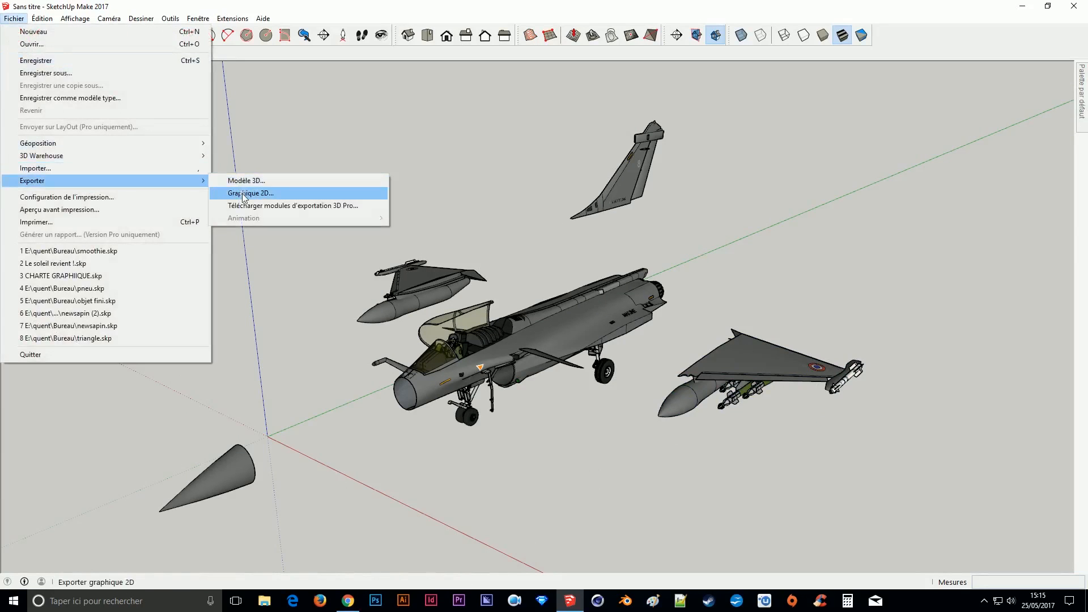
left_click(245, 193)
left_click(213, 224)
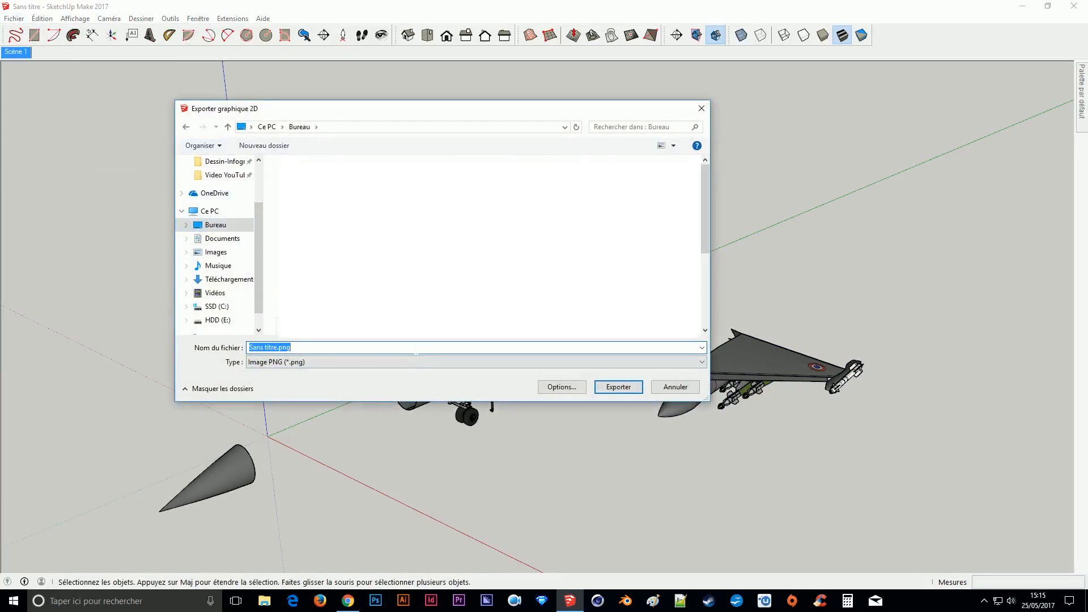
type("1")
left_click(310, 362)
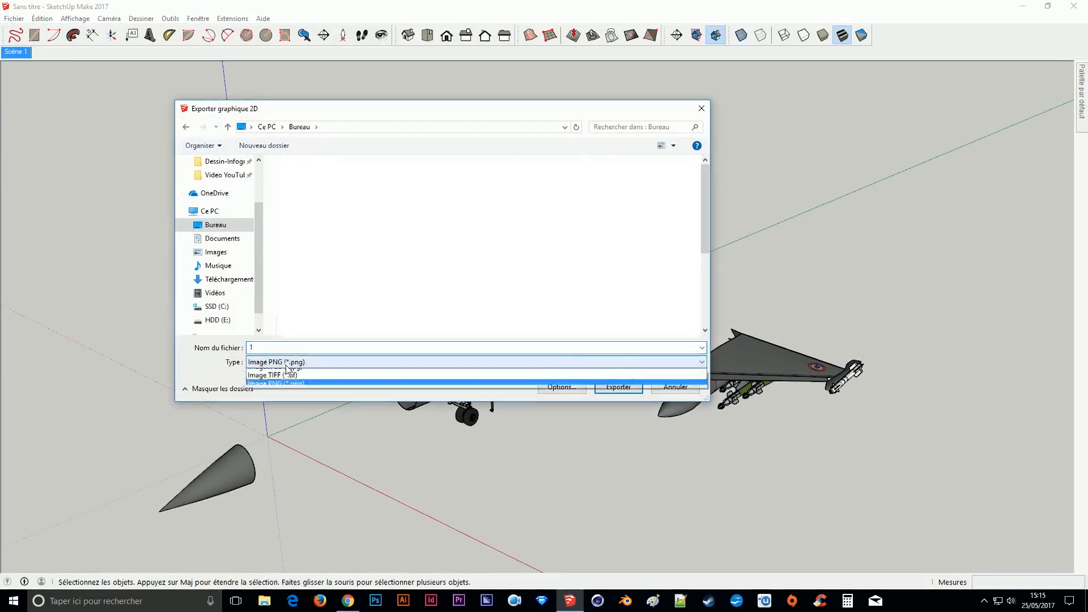
left_click(527, 398)
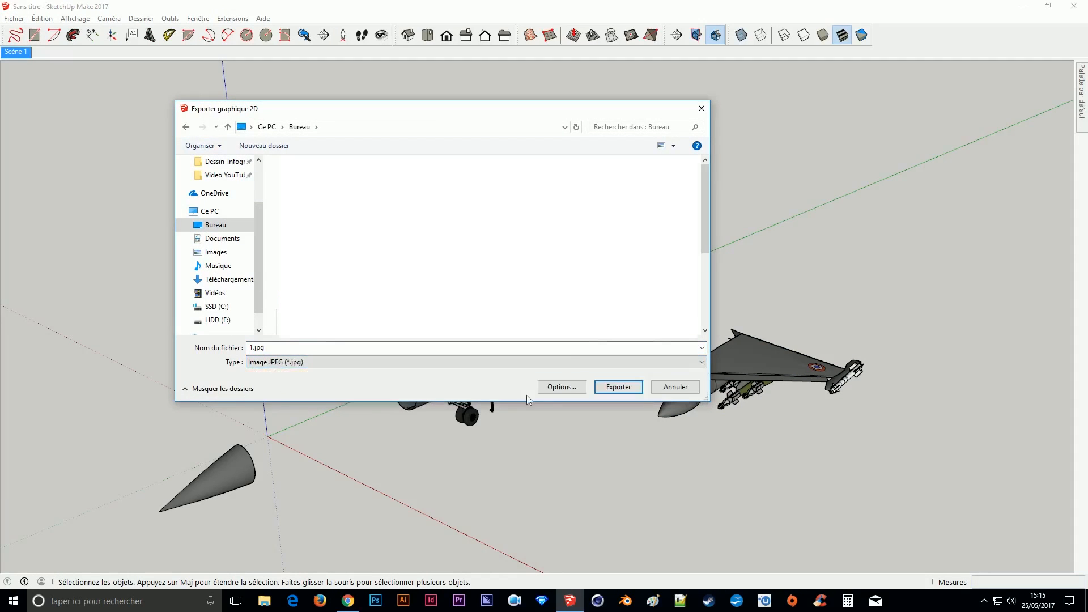
left_click(624, 388)
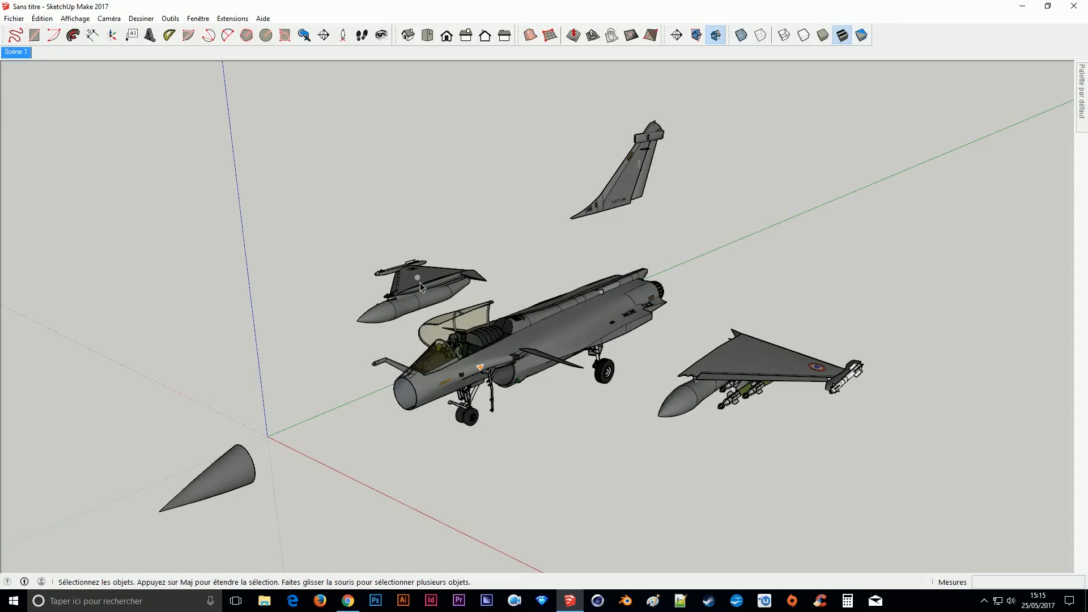
Step: Move both wings together about 89.7 cm along the red axis, bringing the near wing closer to the fuselage
left_click(426, 300)
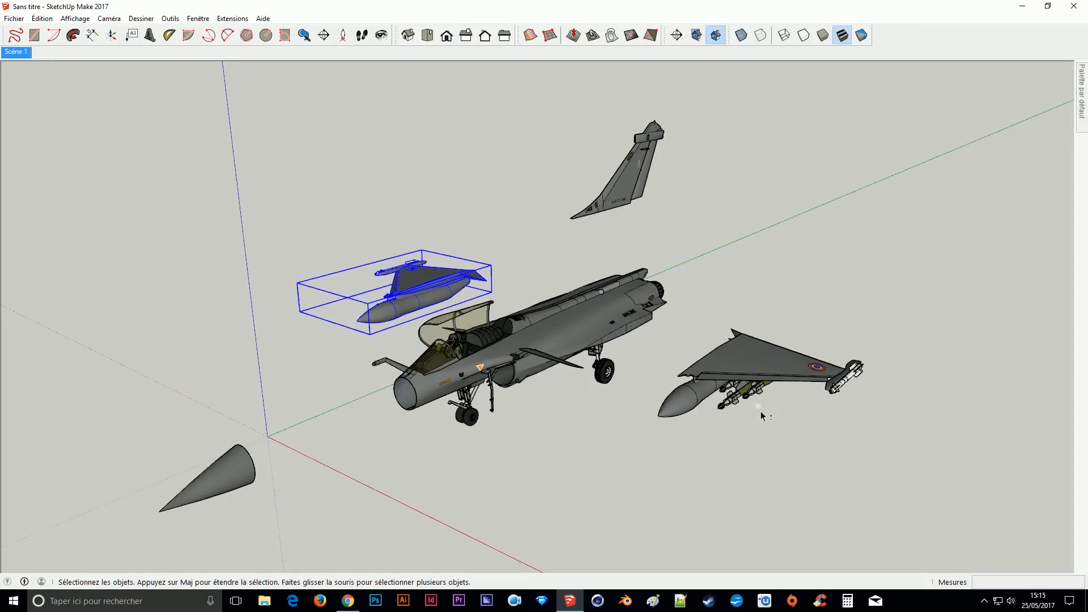
left_click(739, 378, "ctrl")
key("m")
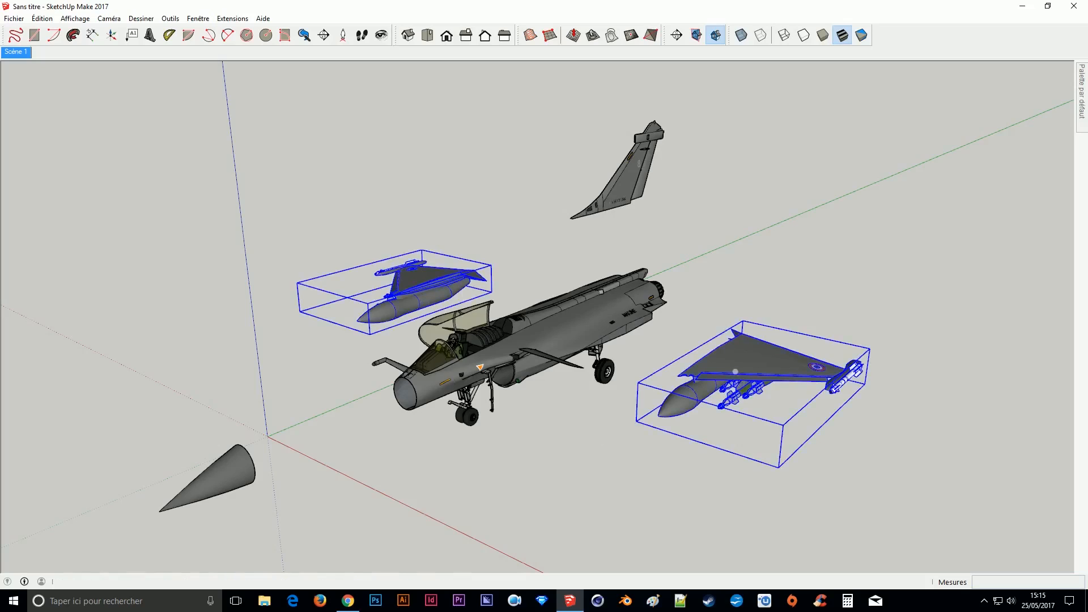
left_click(731, 374)
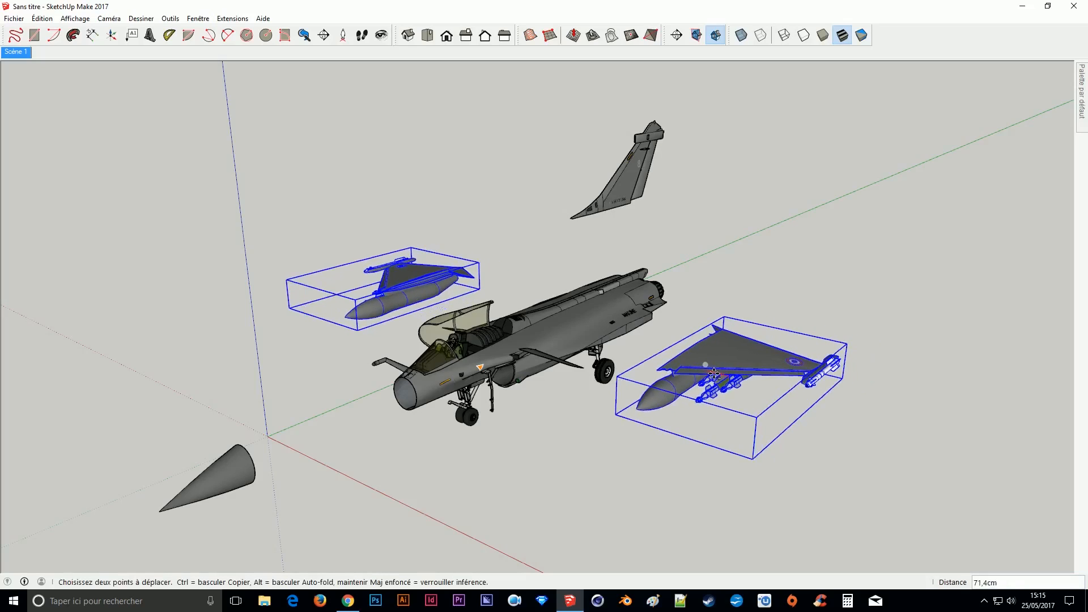
left_click(711, 374)
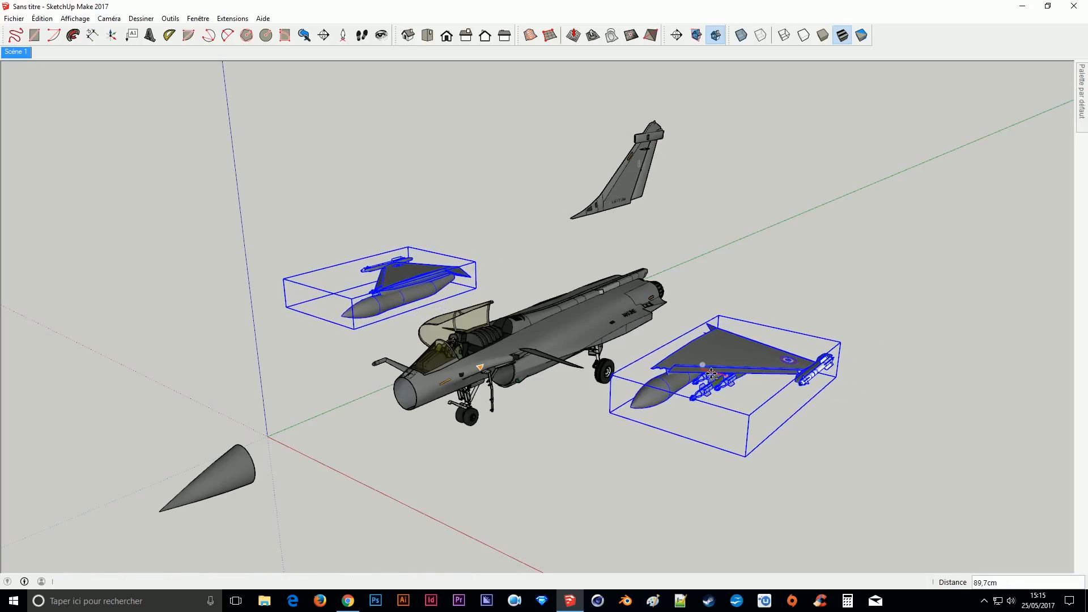
Step: Move only the far wing about 197.3 cm along the red axis toward the fuselage and clear the selection
key("space")
left_click(409, 298)
key("m")
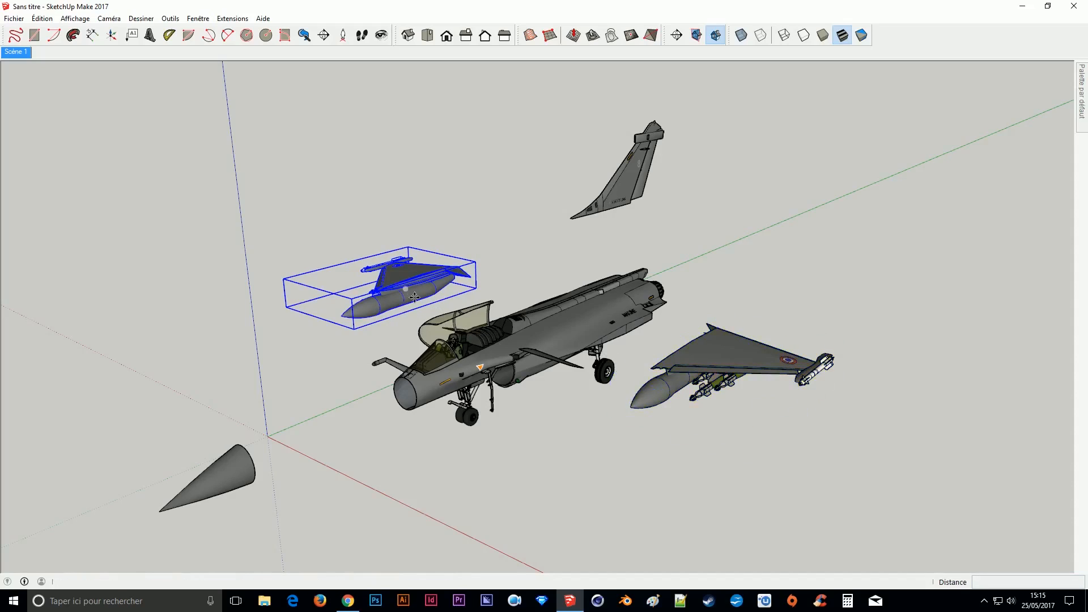
left_click(409, 299)
left_click(435, 307)
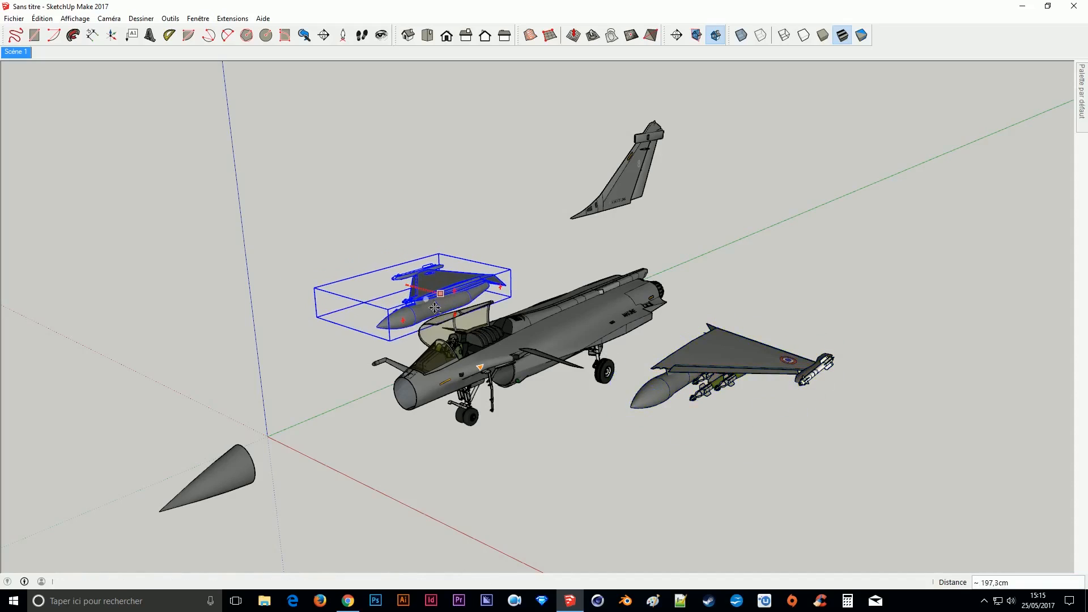
key("space")
left_click(510, 451)
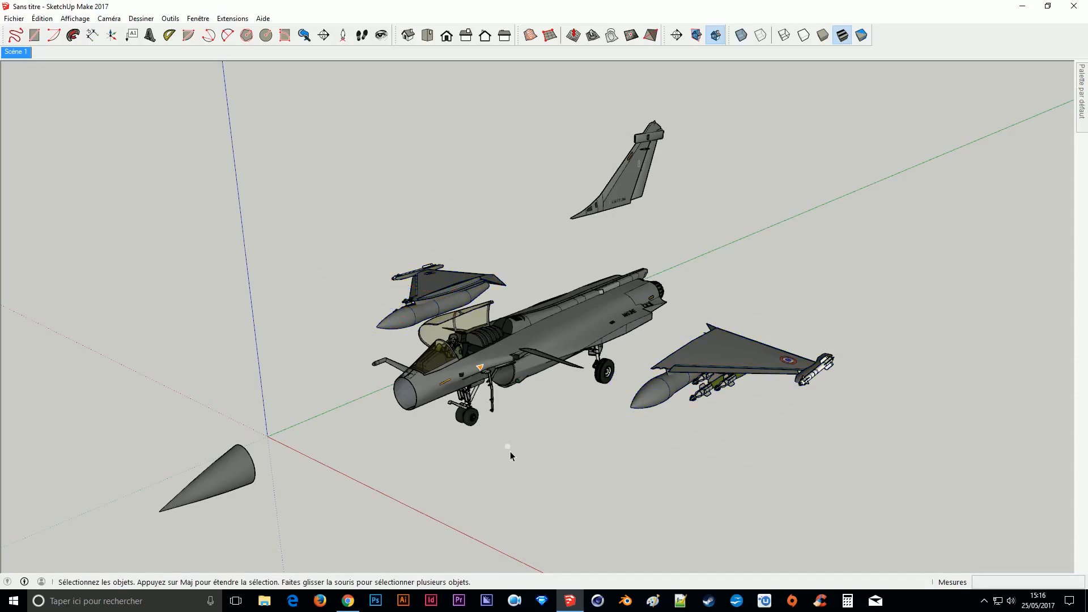
Step: Move the nose cone about 76 cm along the green axis toward the fuselage and clear the selection
left_click(234, 482)
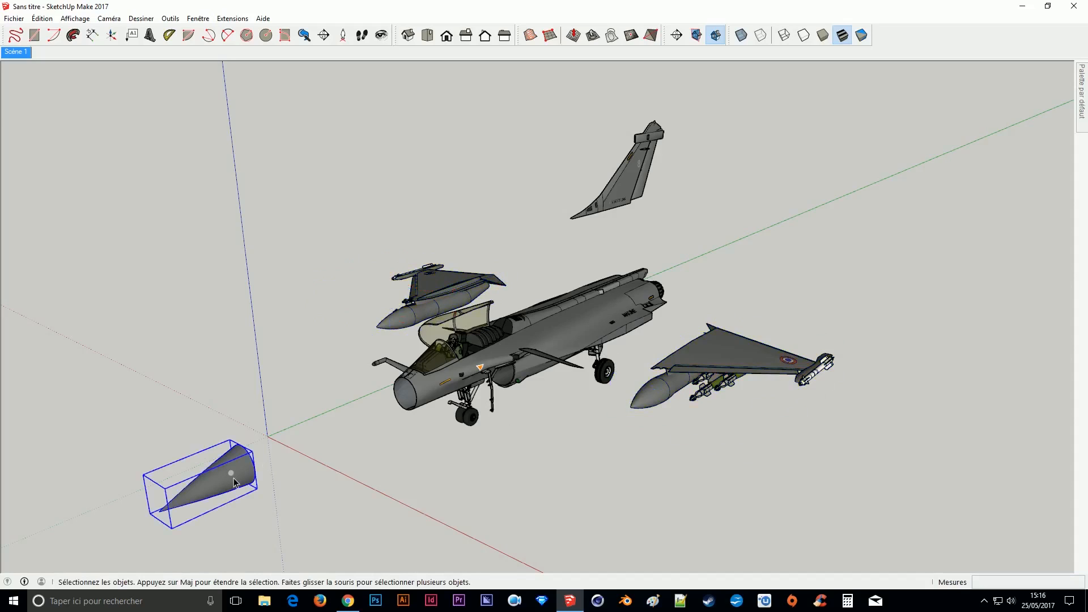
key("m")
left_click(234, 482)
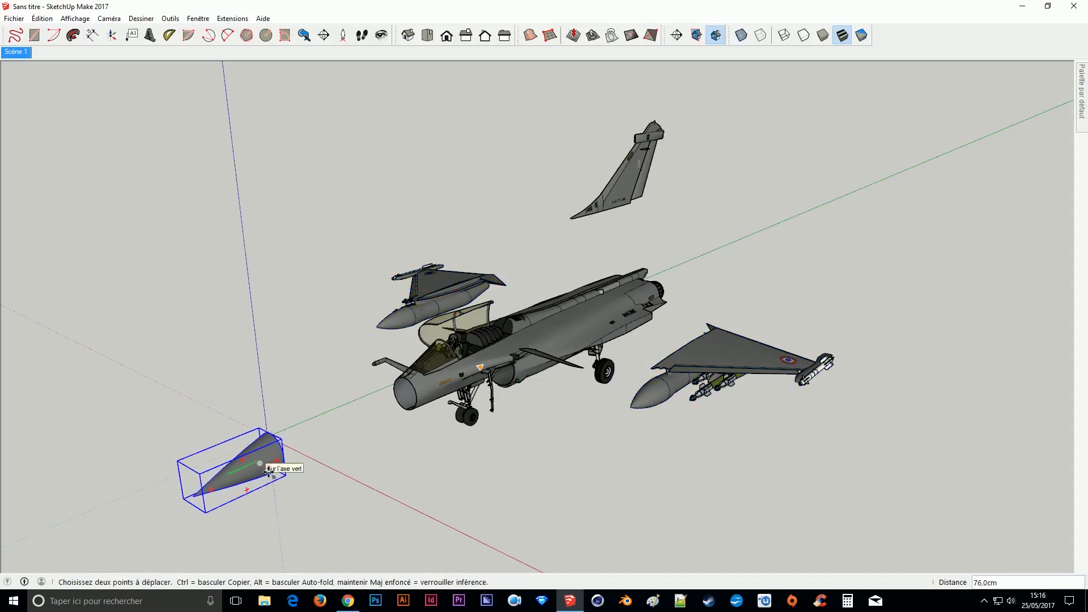
left_click(270, 472)
key("space")
left_click(561, 270)
Step: Lower the tail fin about 68.6 cm along the blue axis toward the fuselage and clear the selection
left_click(629, 197)
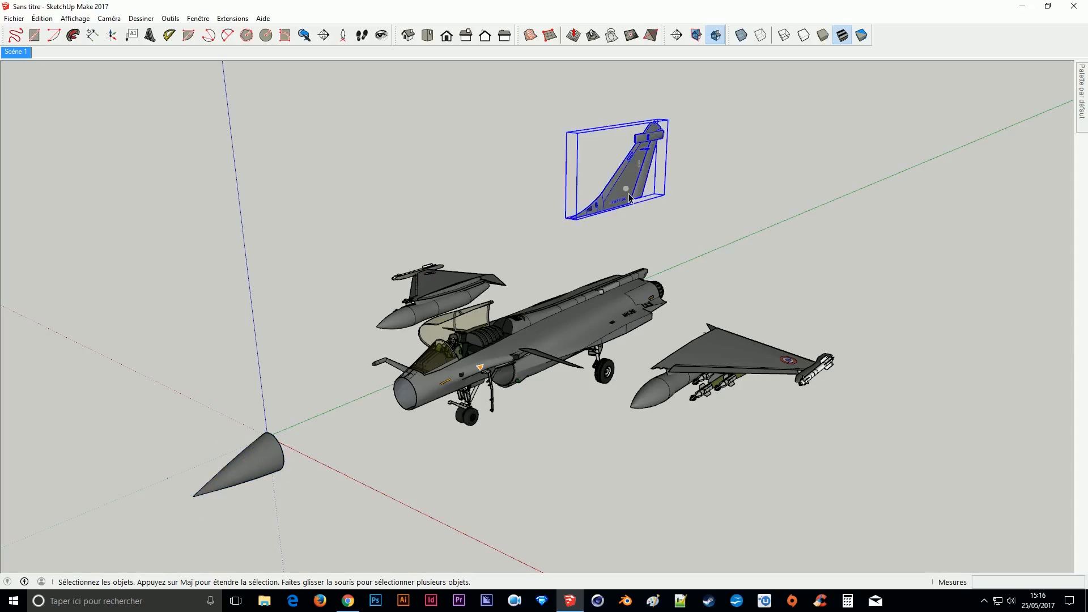
key("m")
left_click(637, 198)
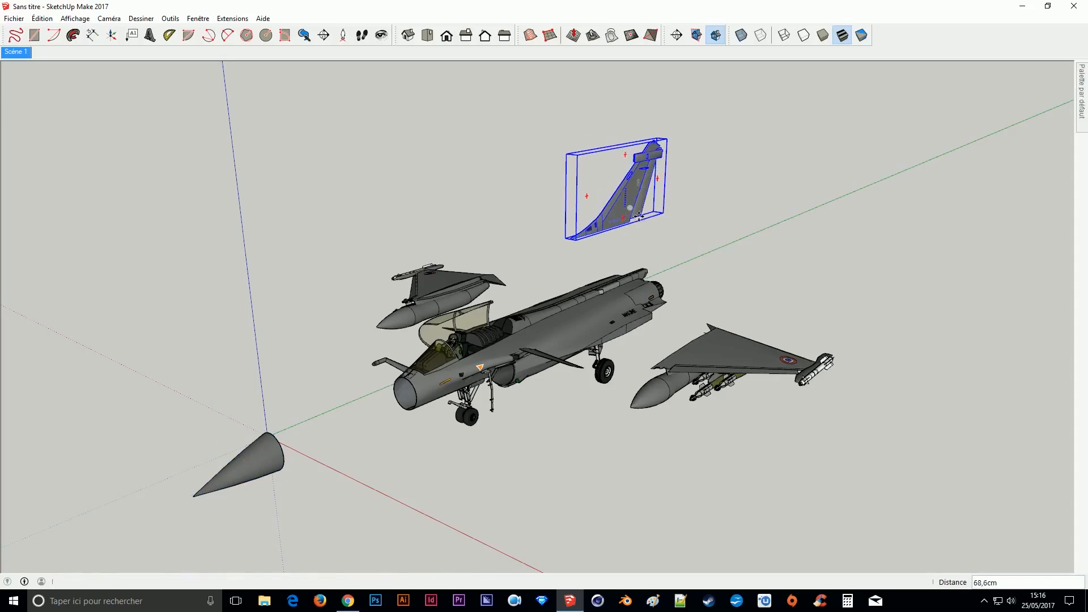
left_click(638, 215)
key("space")
left_click(300, 384)
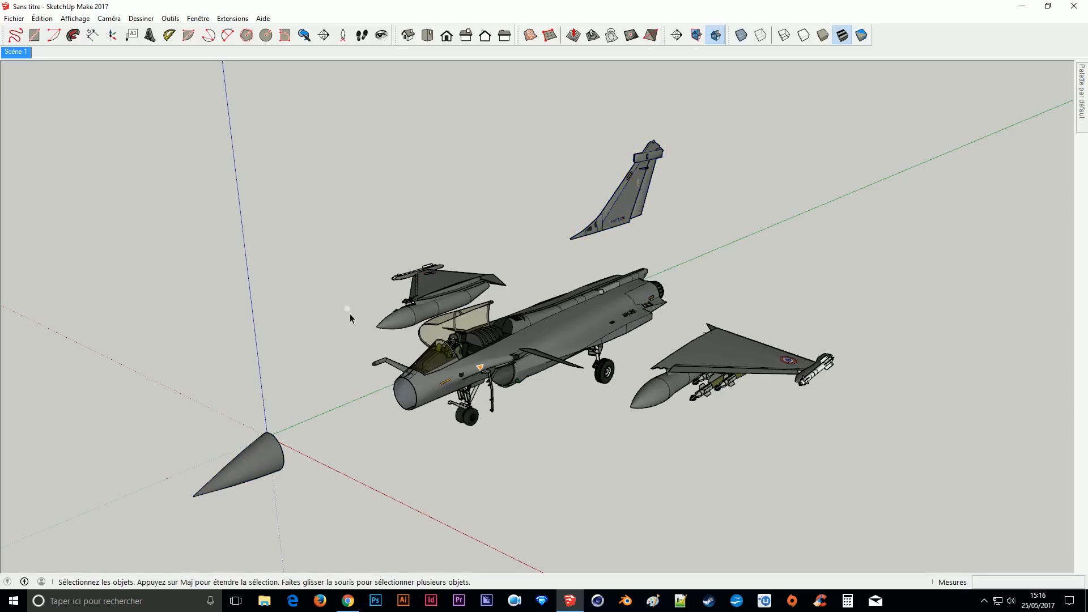
Step: Export the view as a 2D JPEG image in the Bureau folder, named with the next number in the sequence
left_click(13, 20)
mouse_move(45, 180)
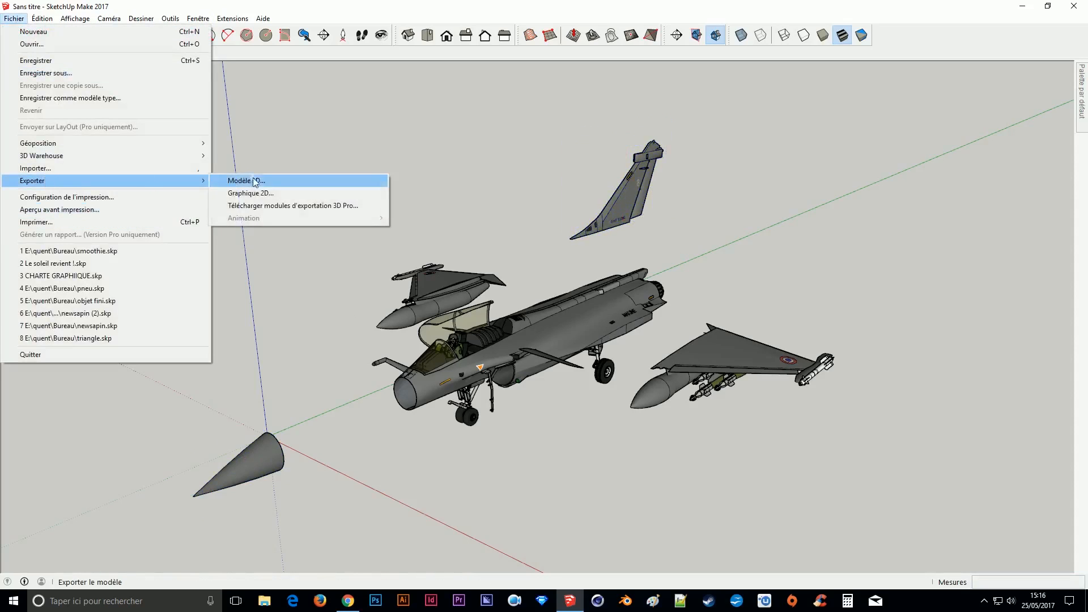
left_click(250, 194)
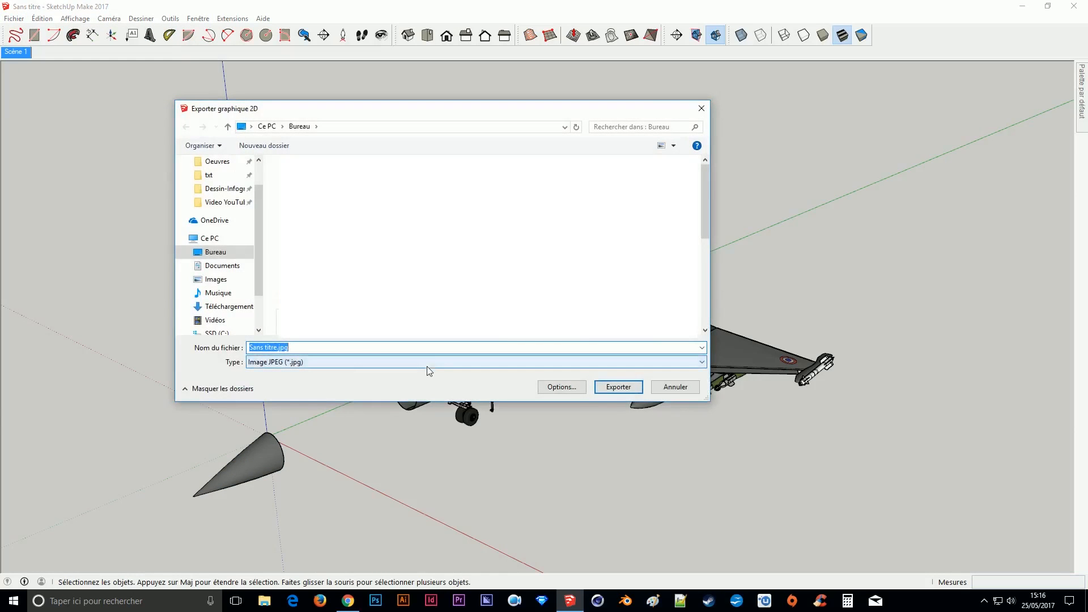
type("1")
key("Return")
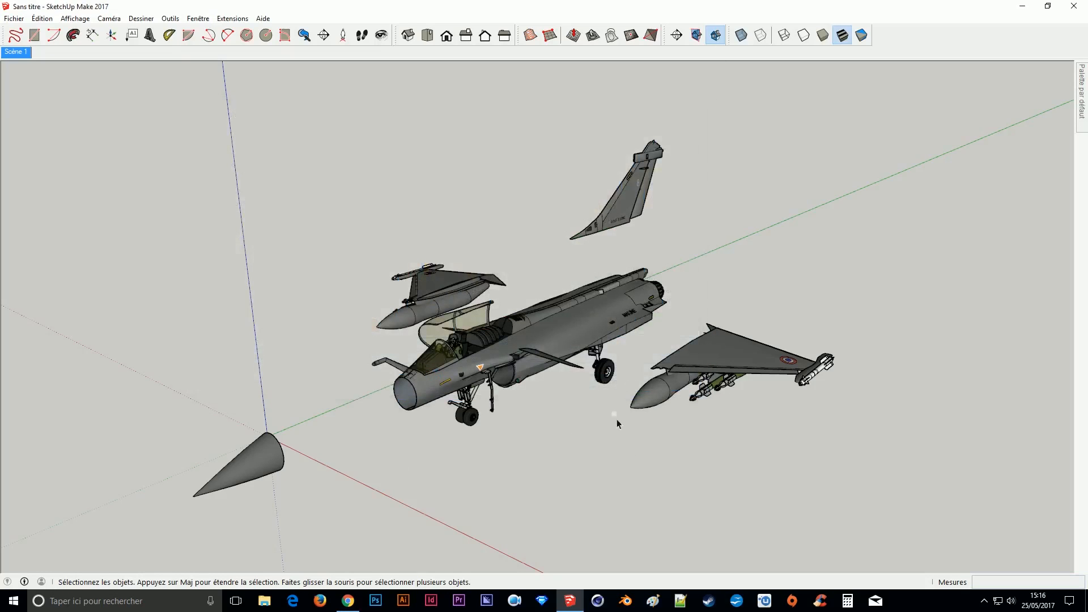
Step: Move the far wing along the red axis closer to the fuselage, until it sits just behind the open canopy
left_click(453, 298)
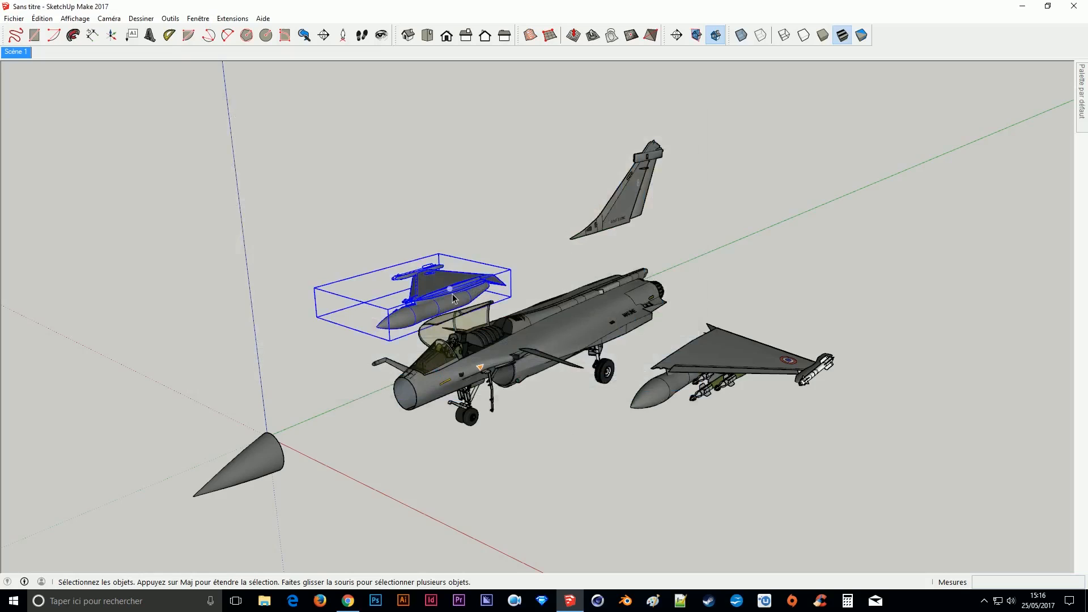
key("m")
left_click(449, 288)
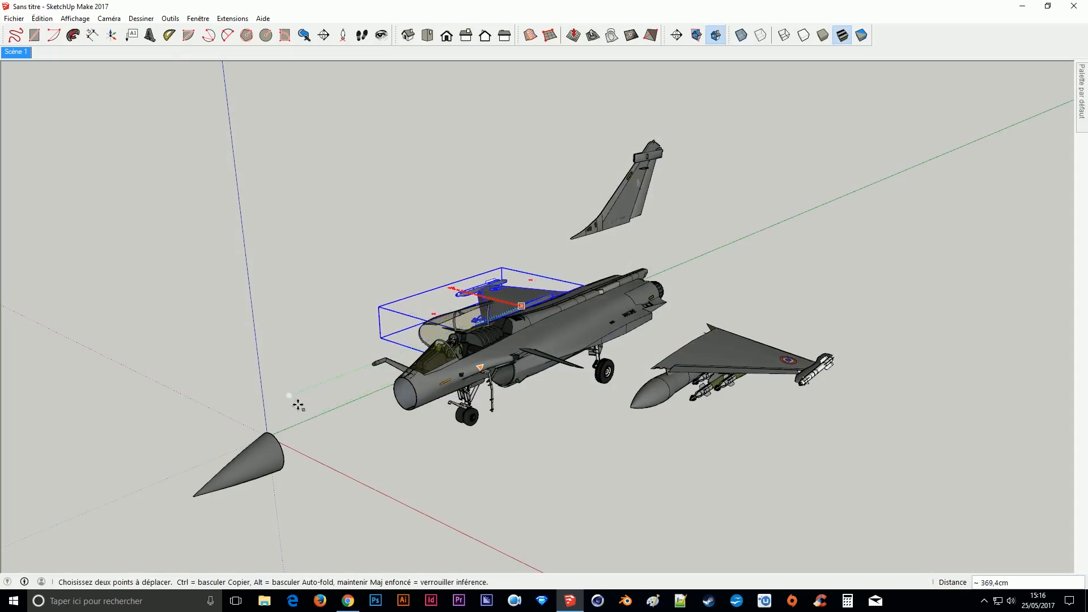
left_click(267, 391)
key("space")
Step: Move the near wing along the red axis toward the fuselage, leaving a small gap, and clear the selection
left_click(688, 381)
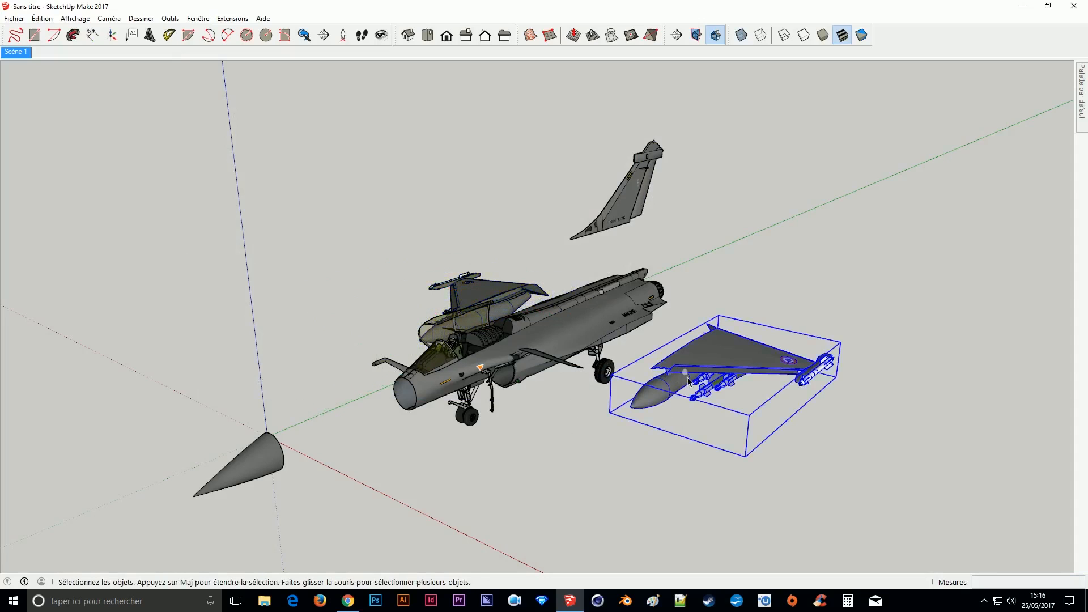
key("m")
left_click(689, 381)
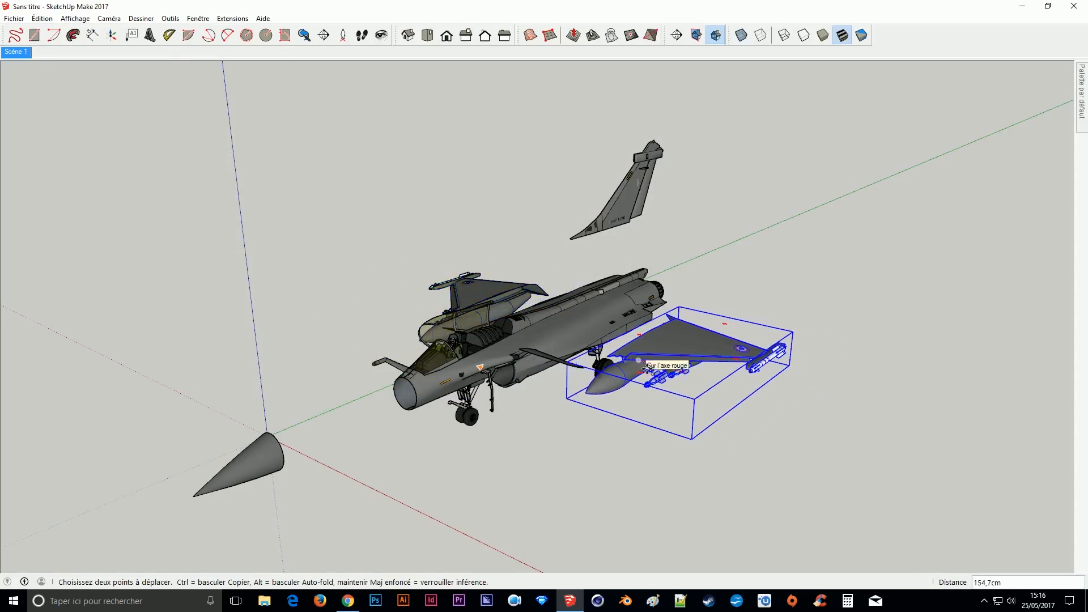
left_click(637, 366)
key("space")
left_click(245, 499)
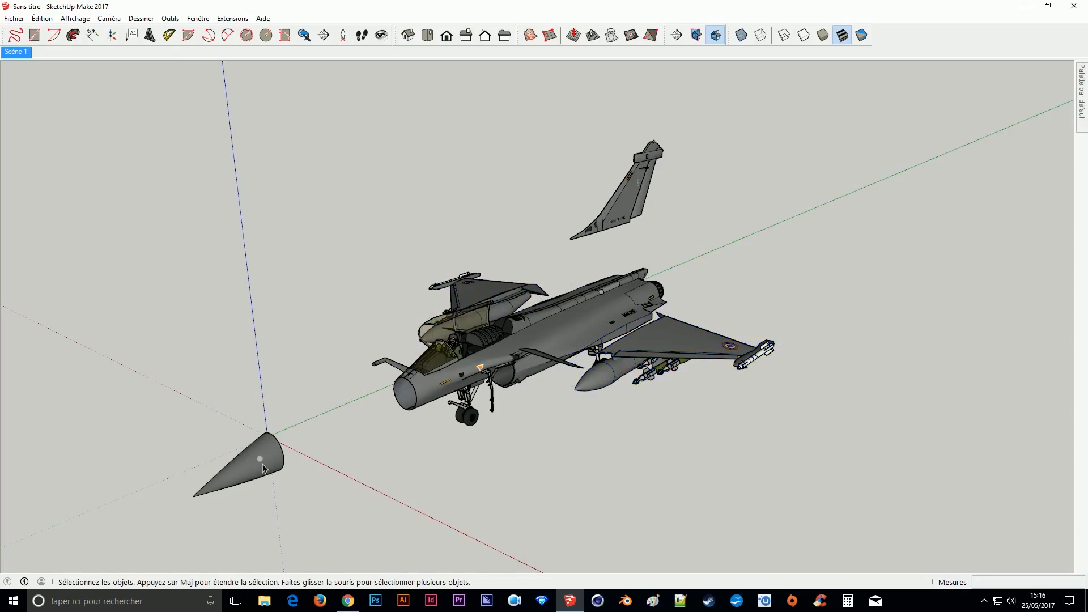
Step: Move the nose cone along the green axis about halfway to the fuselage and clear the selection
left_click(262, 464)
key("m")
left_click(263, 464)
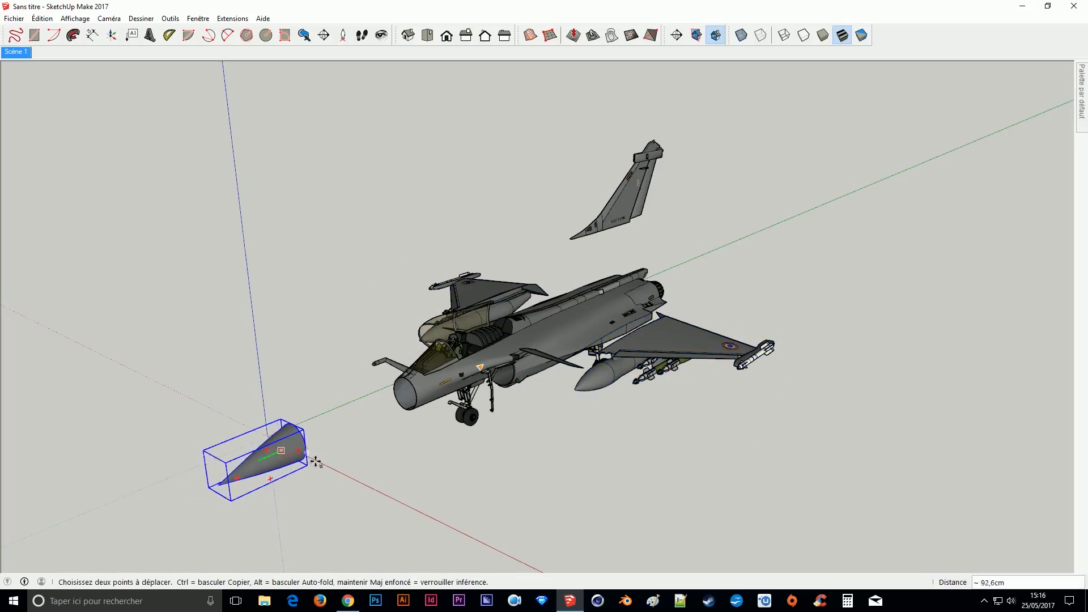
left_click(334, 443)
key("space")
left_click(434, 472)
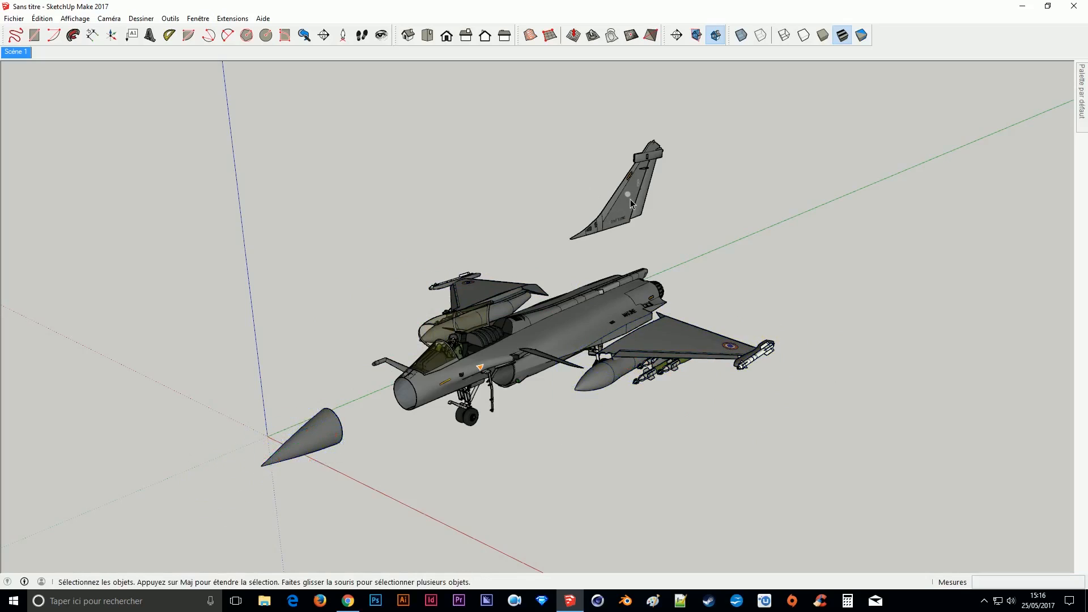
Step: Lower the tail fin along the blue axis to just above the rear fuselage and clear the selection
left_click(630, 199)
key("m")
left_click(634, 219)
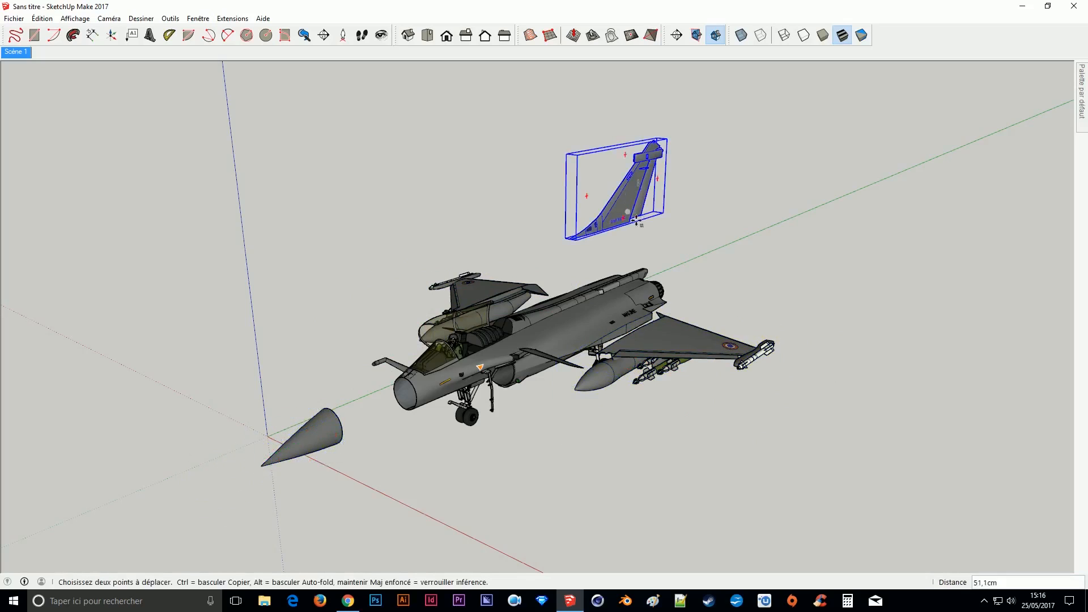
left_click(638, 238)
key("space")
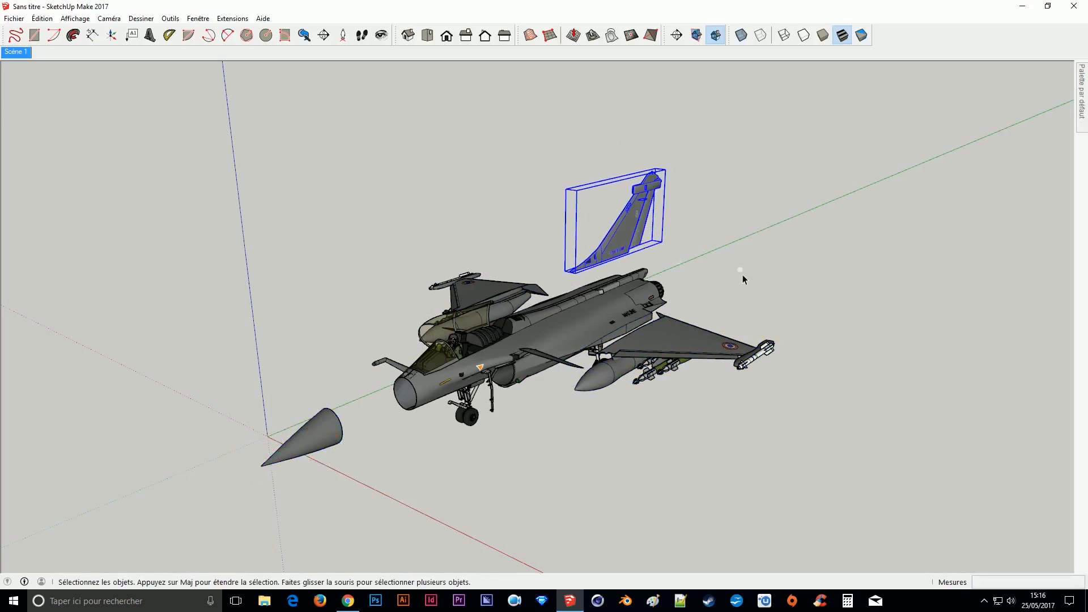
left_click(665, 259)
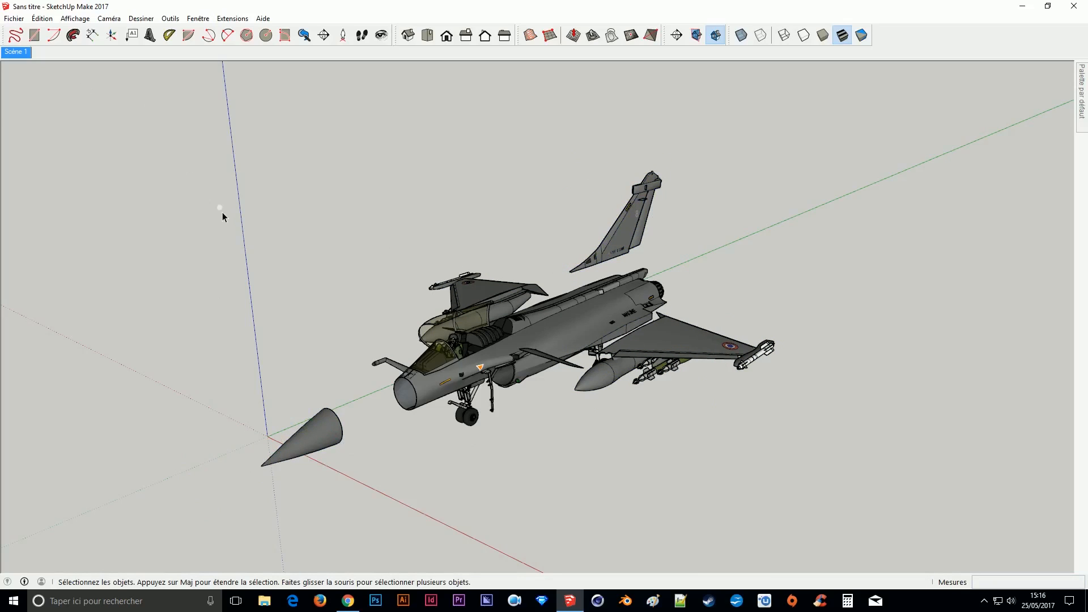
Step: Export the view as a 2D JPEG image named 3 to the Bureau folder
left_click(17, 19)
mouse_move(76, 181)
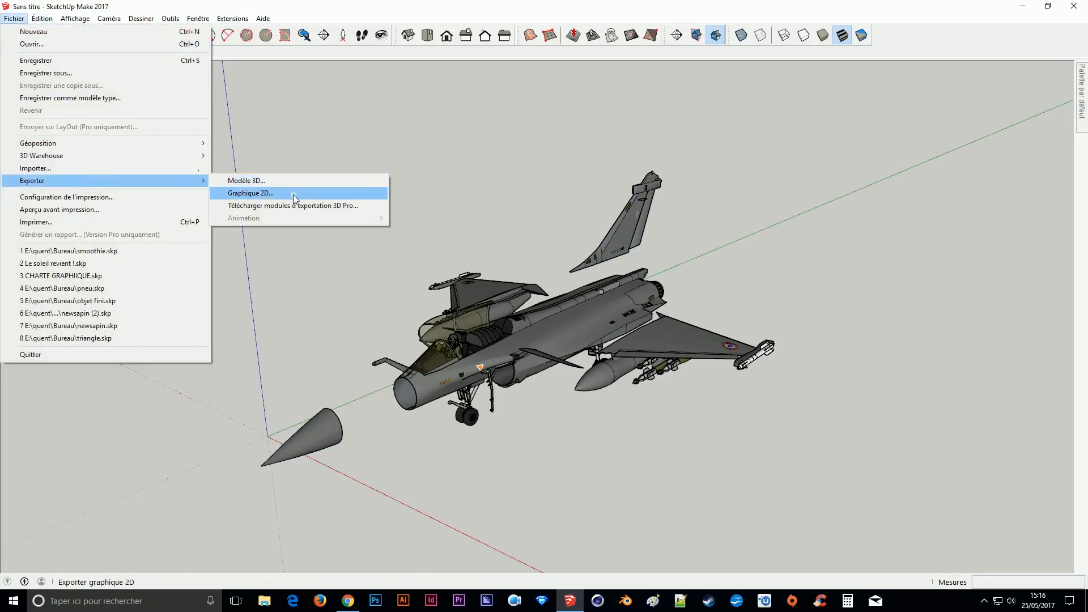
left_click(294, 193)
type("1")
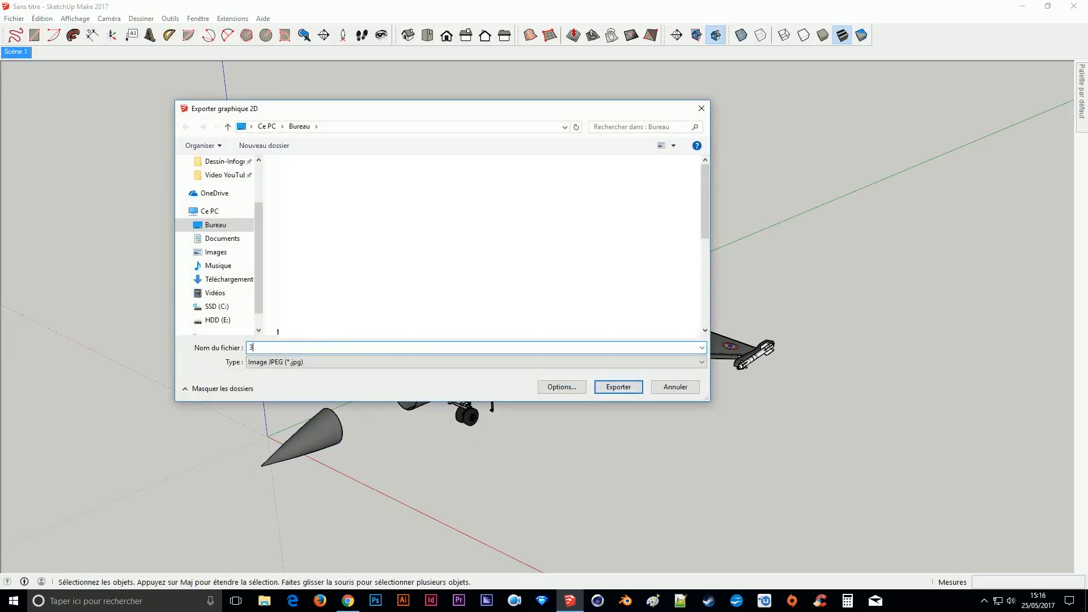
key("Return")
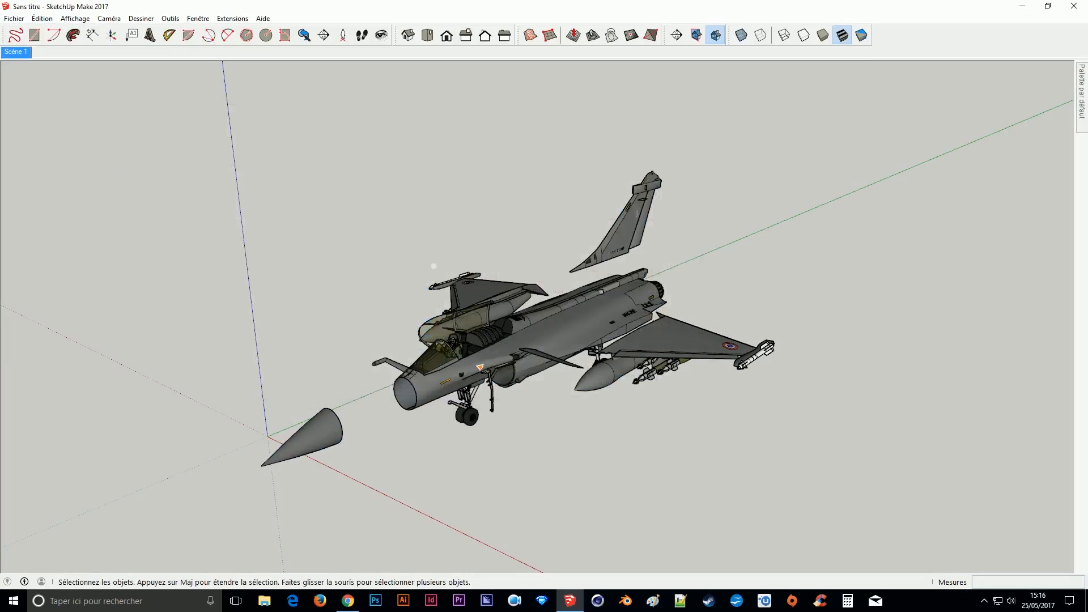
Step: Move the far wing slightly along the red axis to bring its root against the fuselage, and clear the selection
left_click(477, 293)
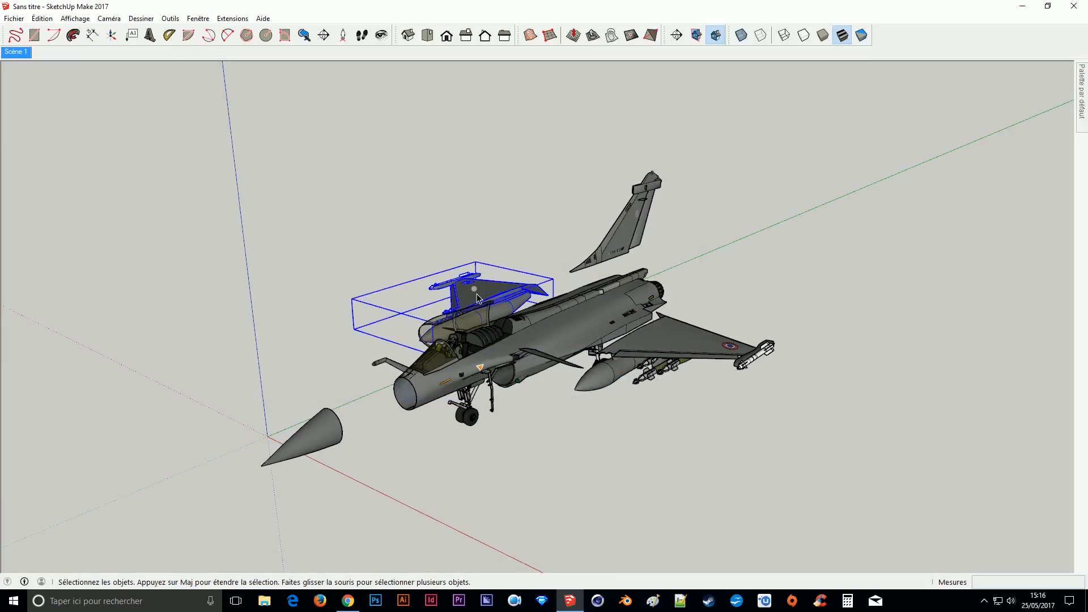
key("m")
left_click(477, 294)
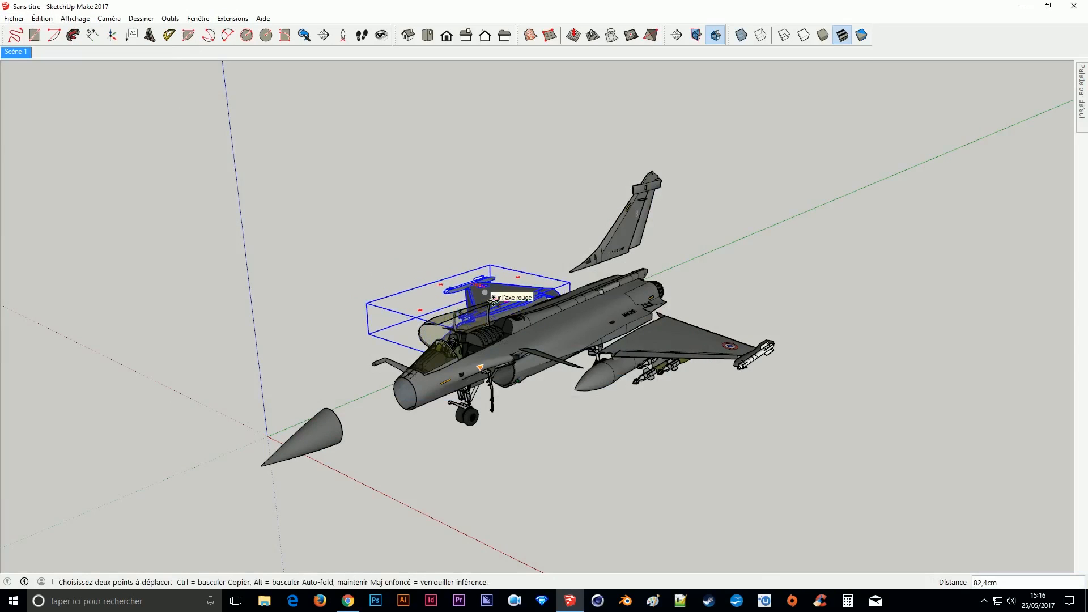
left_click(493, 301)
key("space")
left_click(465, 277)
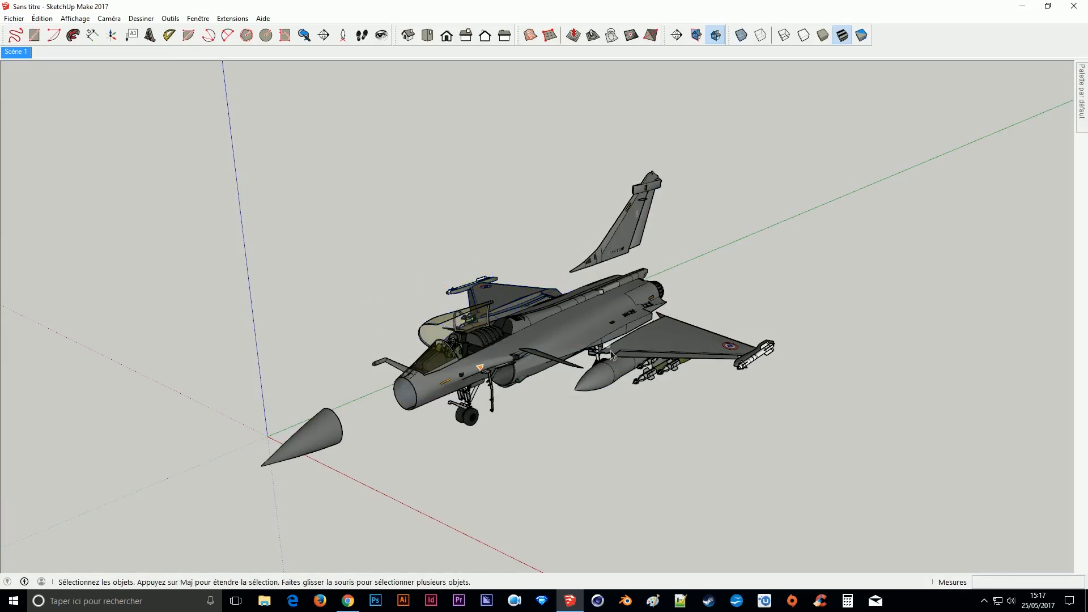
Step: Move the near wing slightly along the red axis to bring its root against the fuselage, and clear the selection
left_click(658, 354)
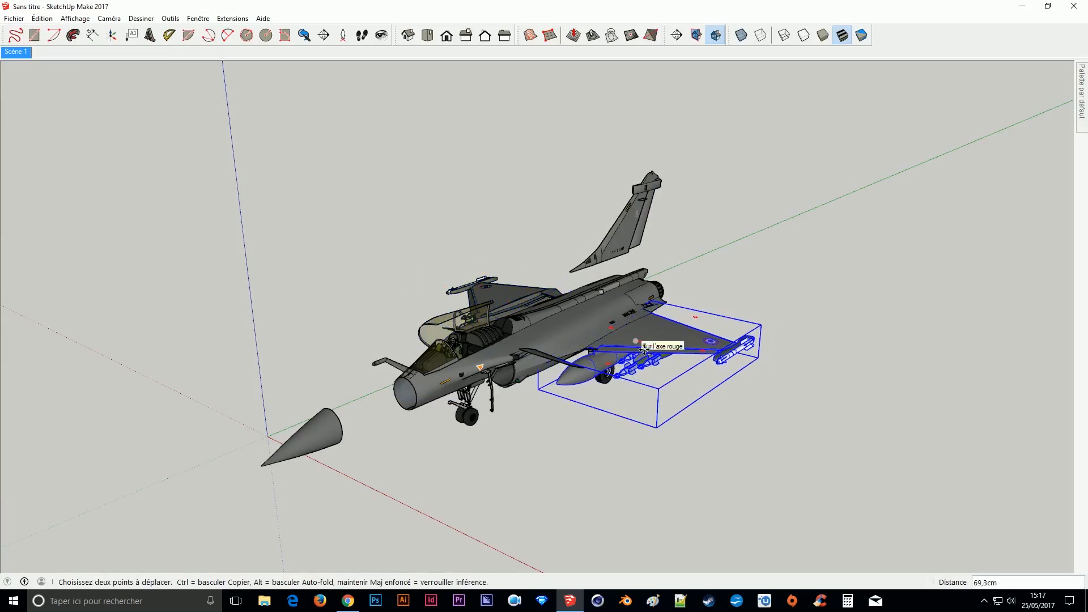
left_click(646, 351)
key("space")
left_click(742, 242)
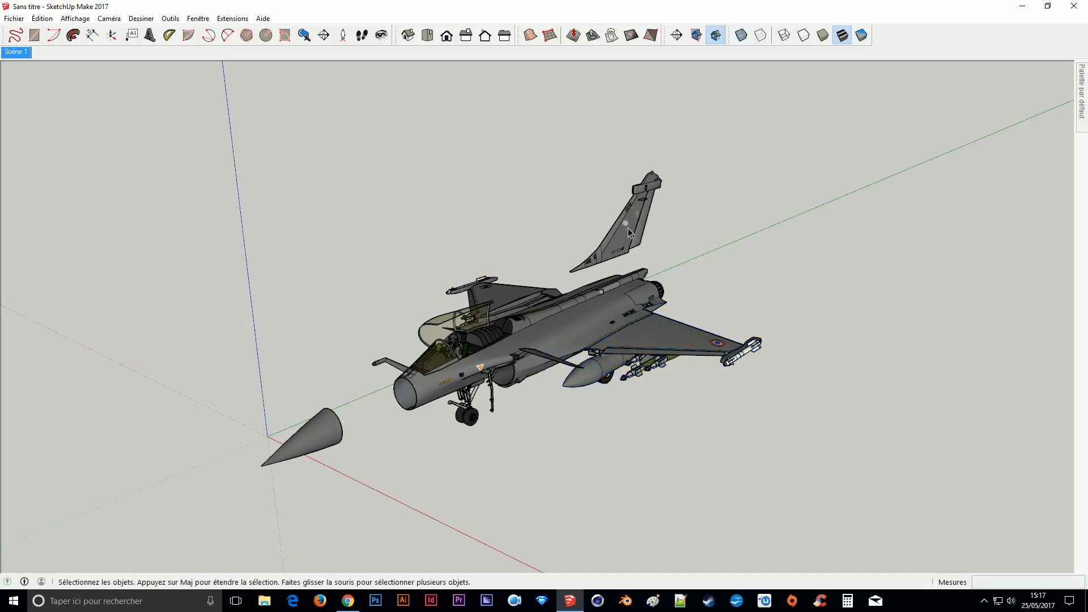
Step: Lower the tail fin slightly along the blue axis until it nearly touches the rear fuselage, and clear the selection
left_click(633, 228)
key("m")
left_click(642, 236)
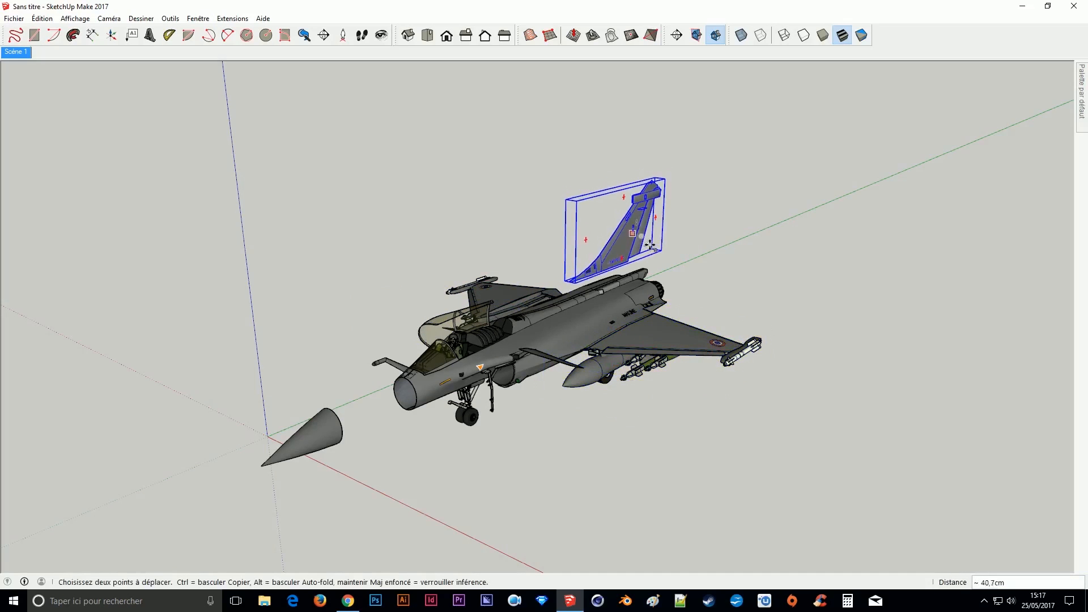
left_click(645, 250)
key("space")
left_click(753, 278)
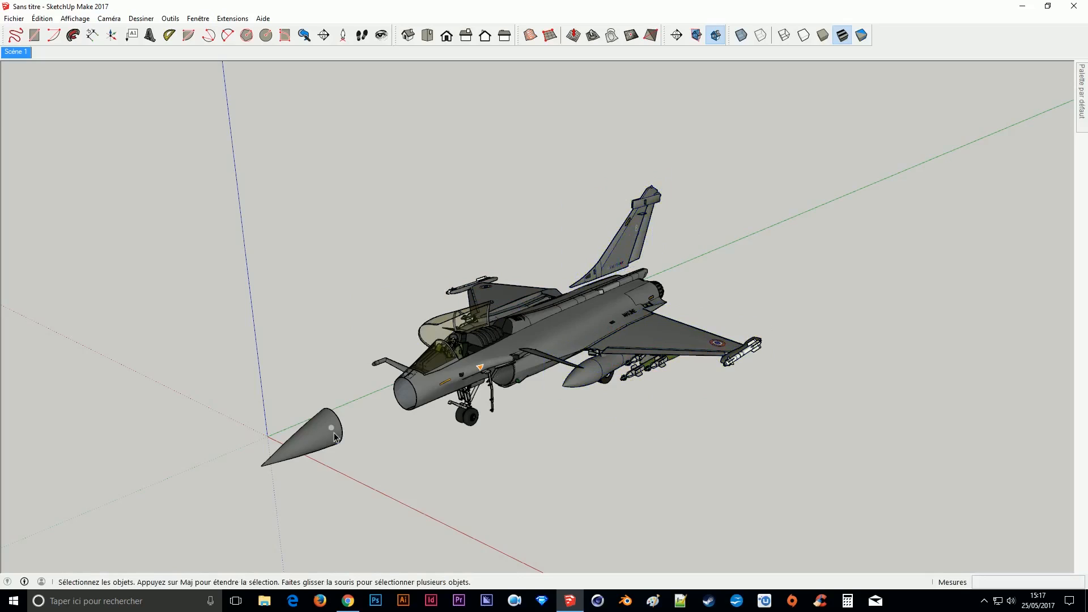
Step: Move the nose cone about 189 cm along the green axis to just in front of the fuselage and clear the selection
left_click(335, 437)
key("m")
left_click(335, 437)
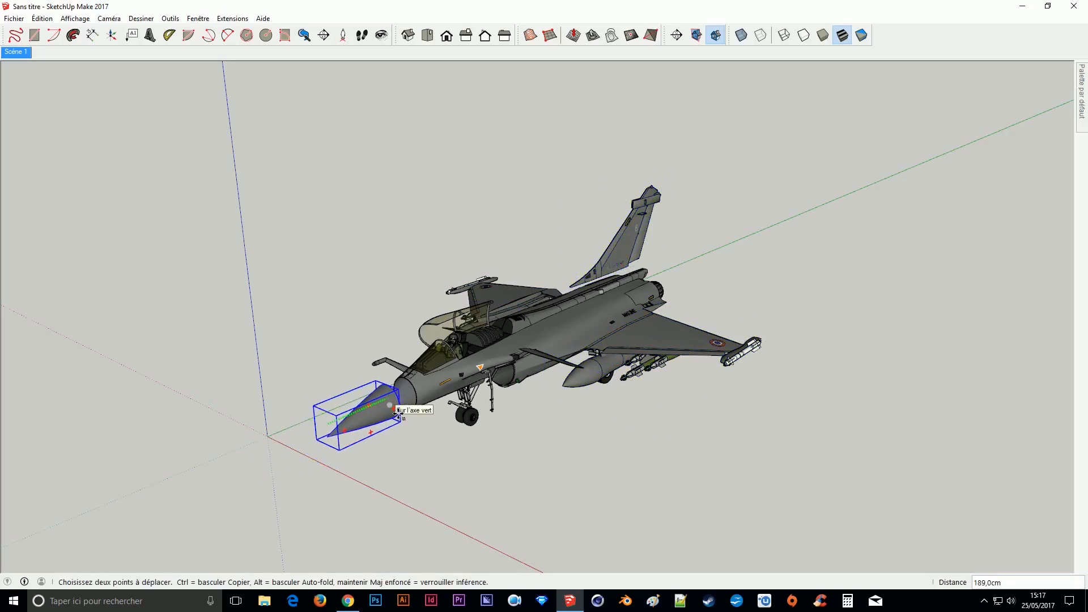
left_click(398, 414)
key("space")
left_click(448, 476)
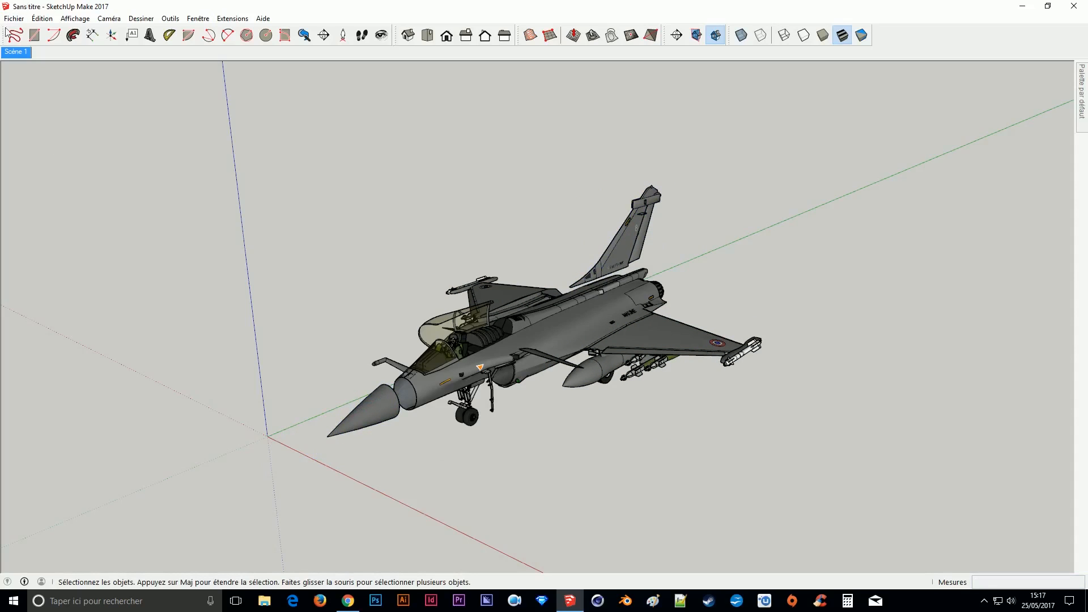
Step: Export the view as a 2D JPEG image named 4 to the Bureau folder
left_click(14, 18)
mouse_move(113, 179)
left_click(250, 192)
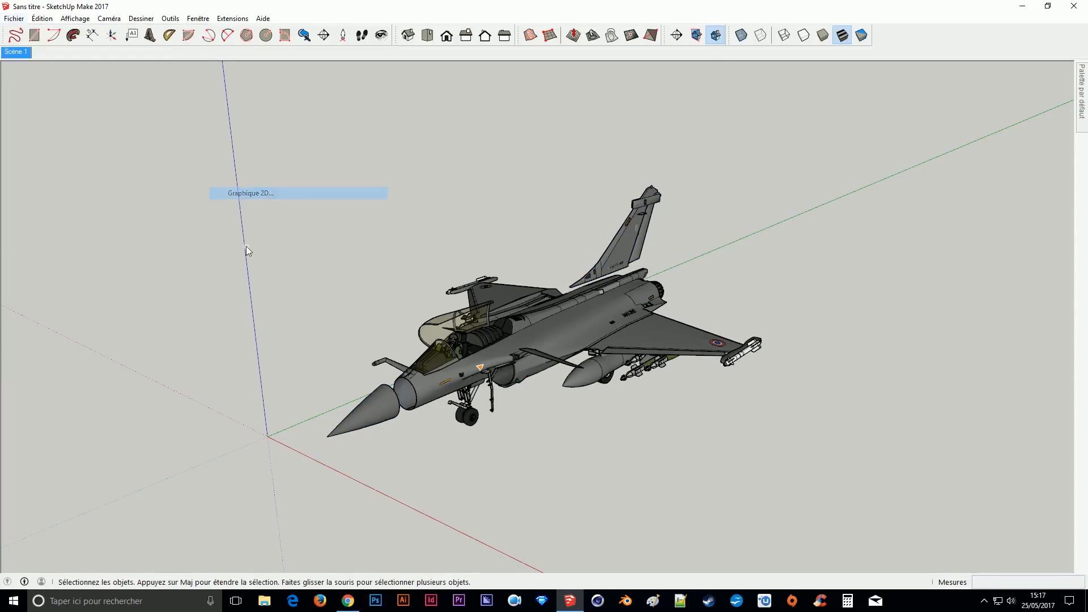
type("2")
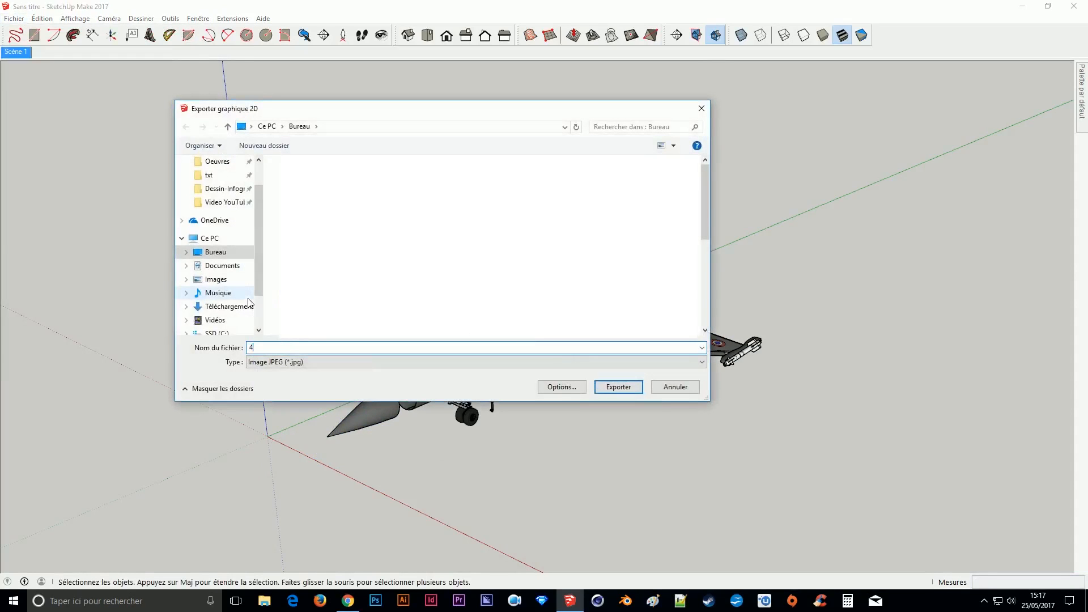
key("Return")
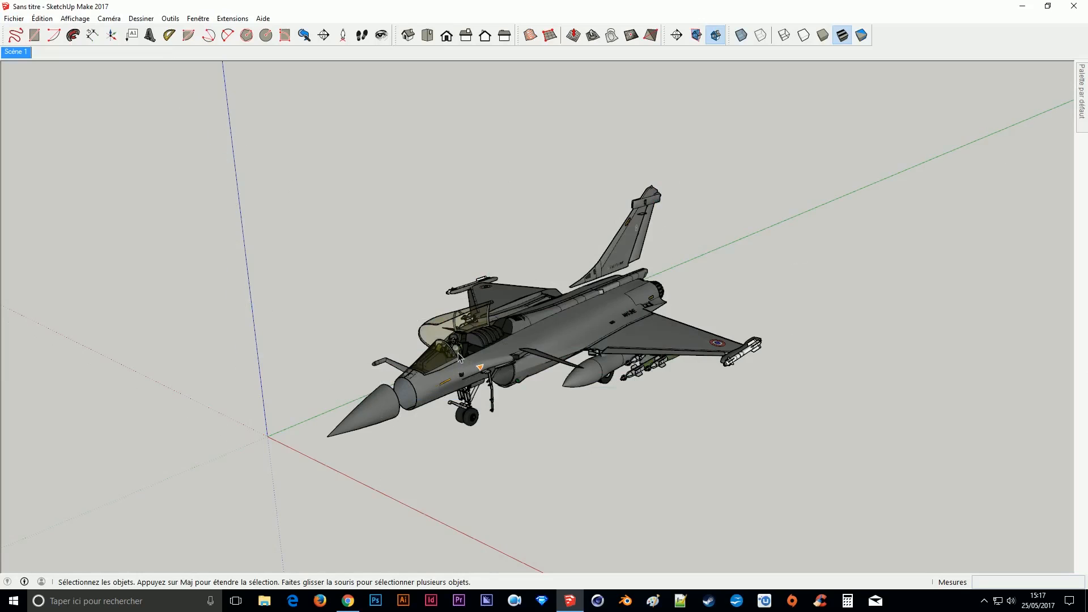
Step: Move the nose cone from its rear rim onto the front opening of the fuselage so the two parts join
scroll(458, 357, "up", 10)
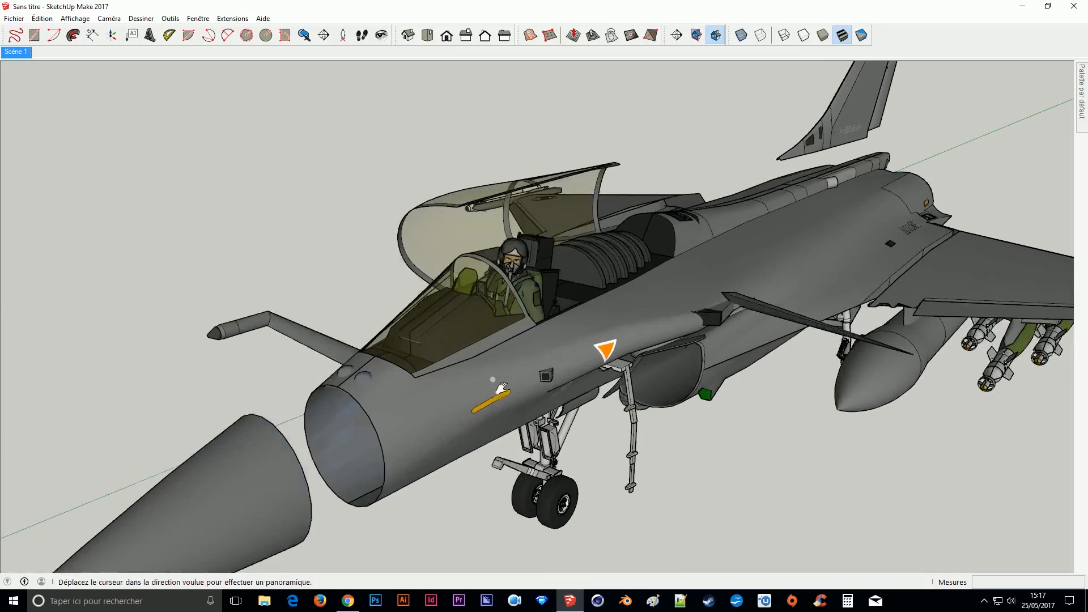
scroll(500, 388, "up", 5)
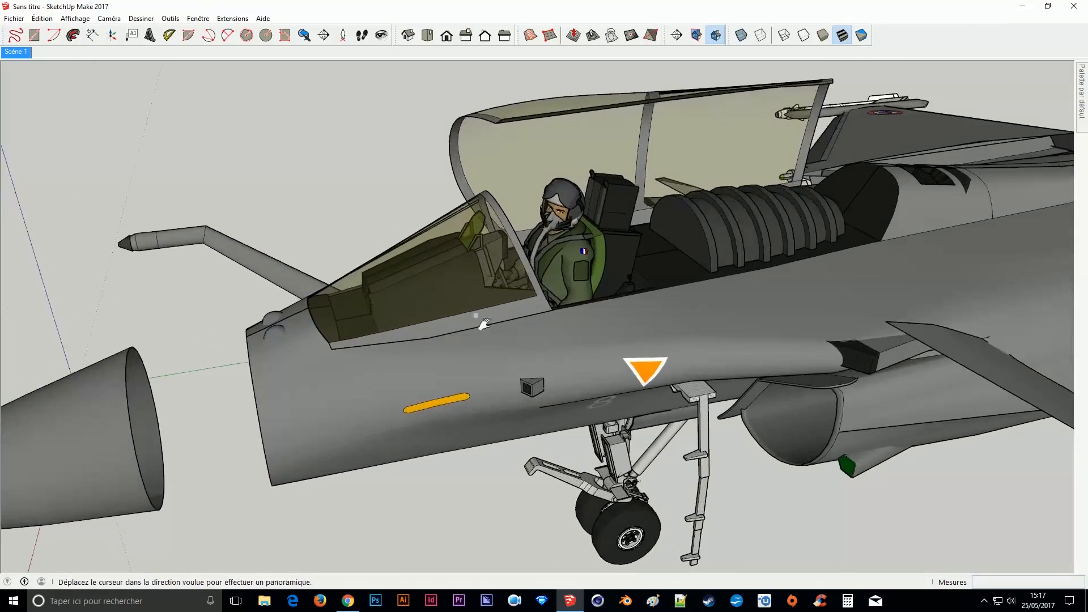
left_click_drag(485, 324, 660, 268)
left_click(299, 369)
key("m")
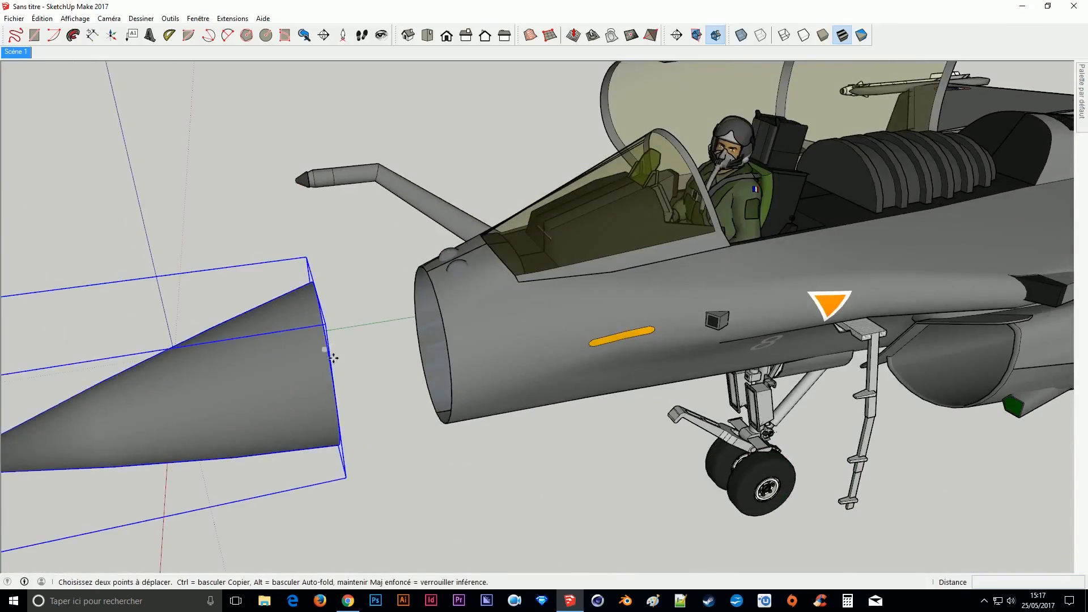
left_click(334, 357)
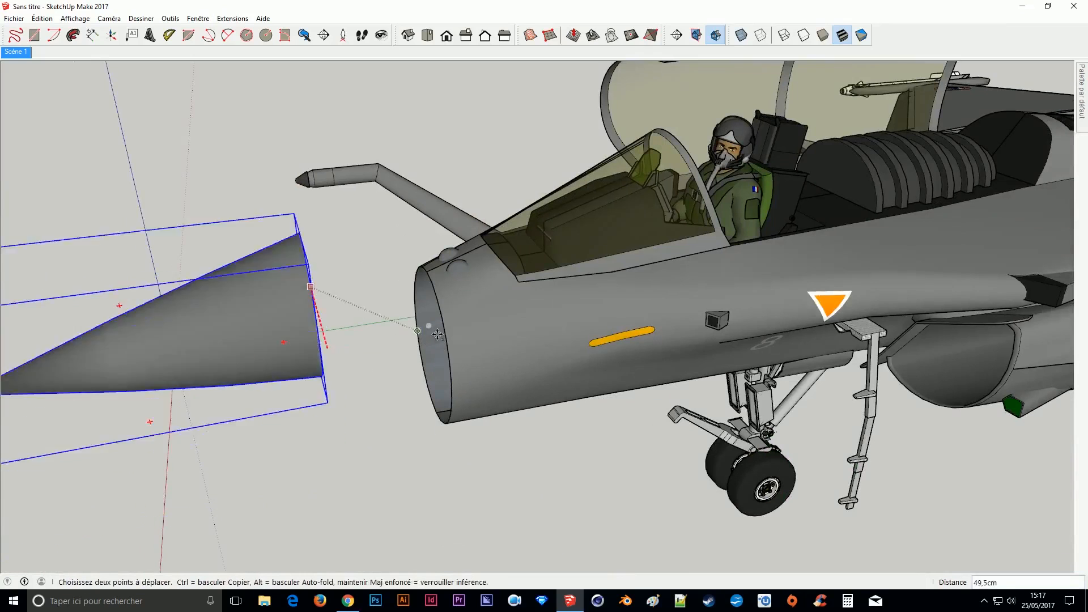
left_click(444, 327)
scroll(492, 332, "down", 3)
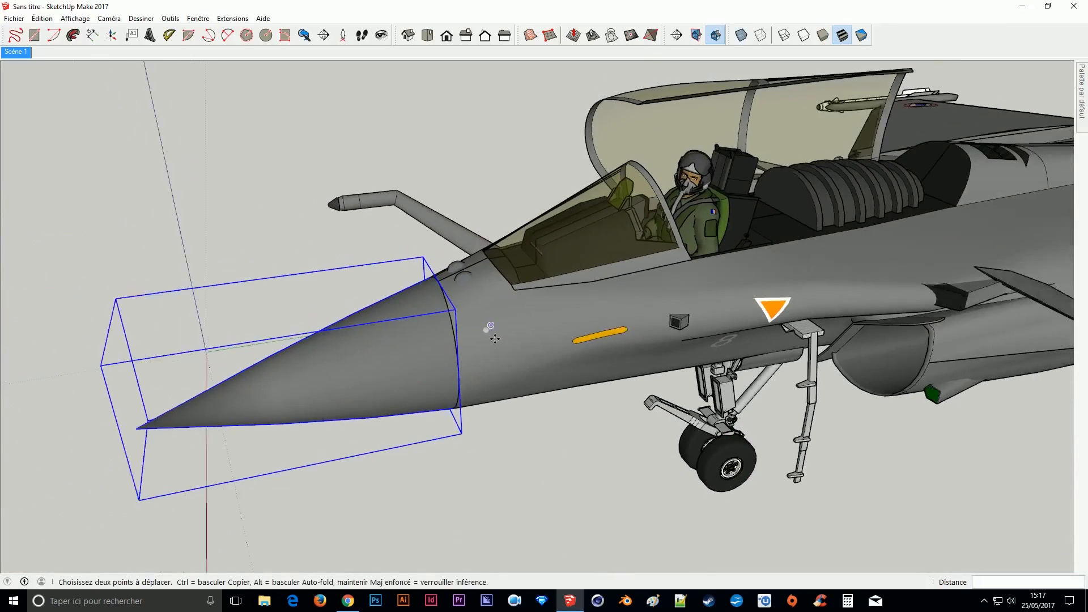
Step: Move the near wing about 11 cm along the red axis so its root sits flush against the fuselage
left_click_drag(490, 333, 159, 300)
left_click_drag(529, 319, 713, 329)
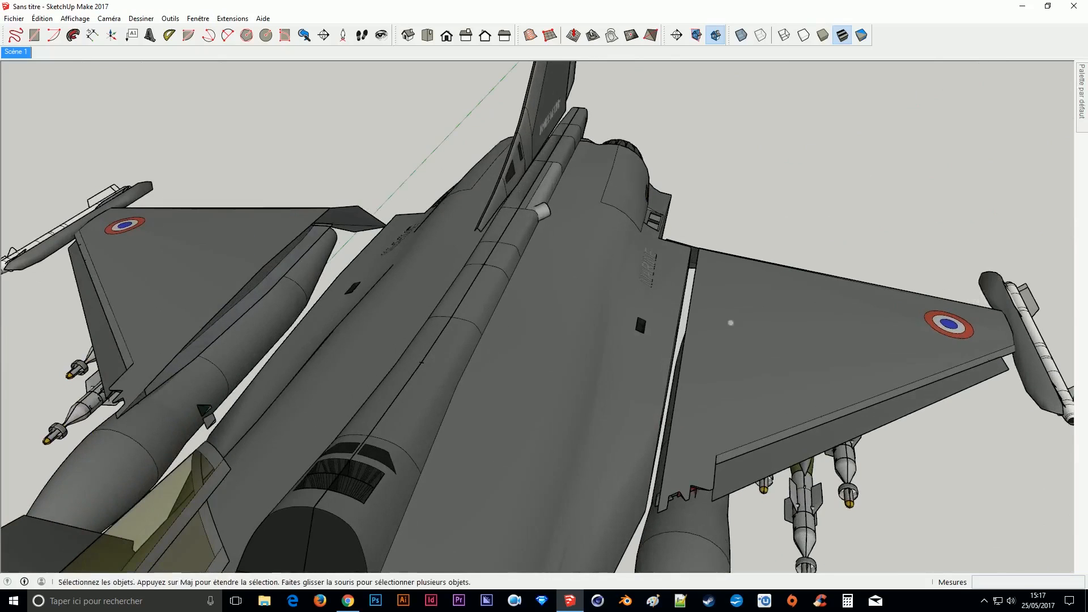
left_click(691, 361)
scroll(691, 362, "up", 3)
key("m")
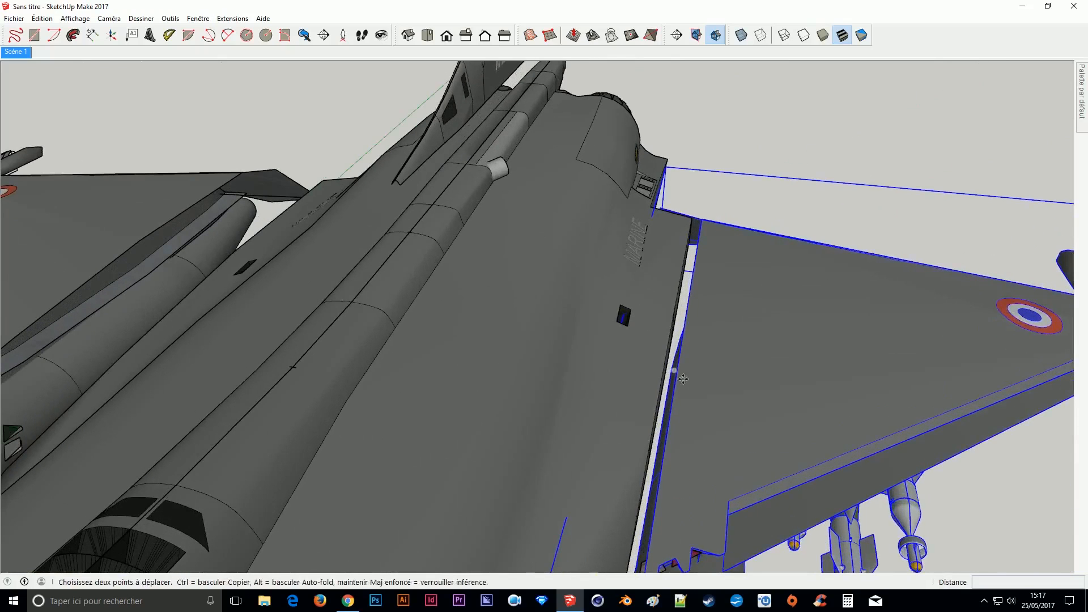
left_click(675, 407)
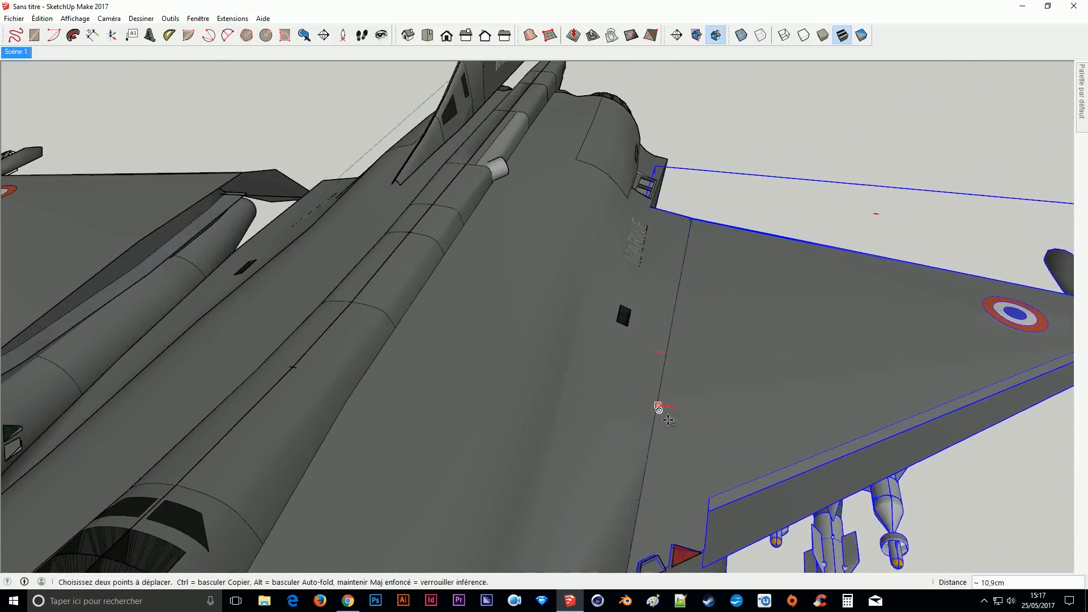
left_click(658, 407)
Step: Move the far wing about 91 cm along the red axis so its root edge meets the fuselage
scroll(409, 381, "down", 2)
mouse_move(378, 363)
left_mouse_down()
mouse_move(391, 345)
mouse_move(400, 376)
mouse_move(389, 378)
left_mouse_up()
scroll(389, 378, "up", 1)
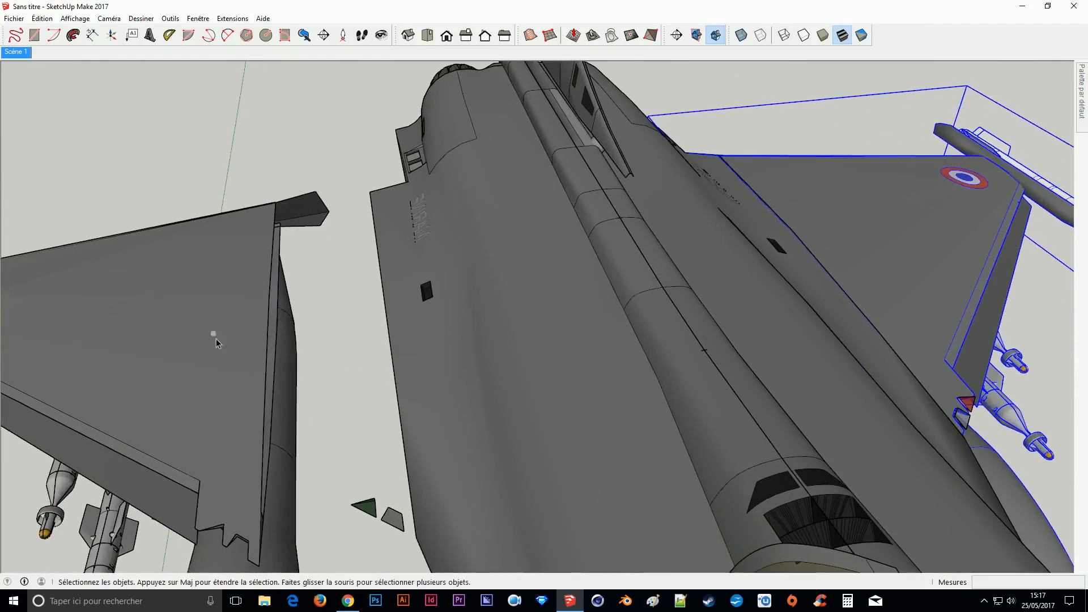
left_click(226, 343)
scroll(226, 342, "up", 1)
key("m")
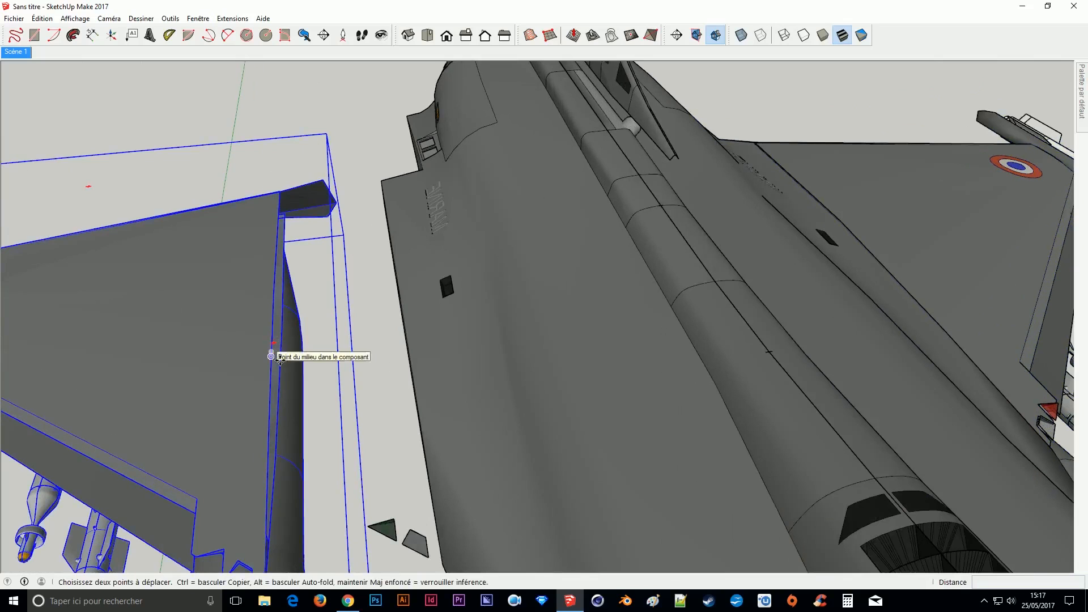
left_click(274, 343)
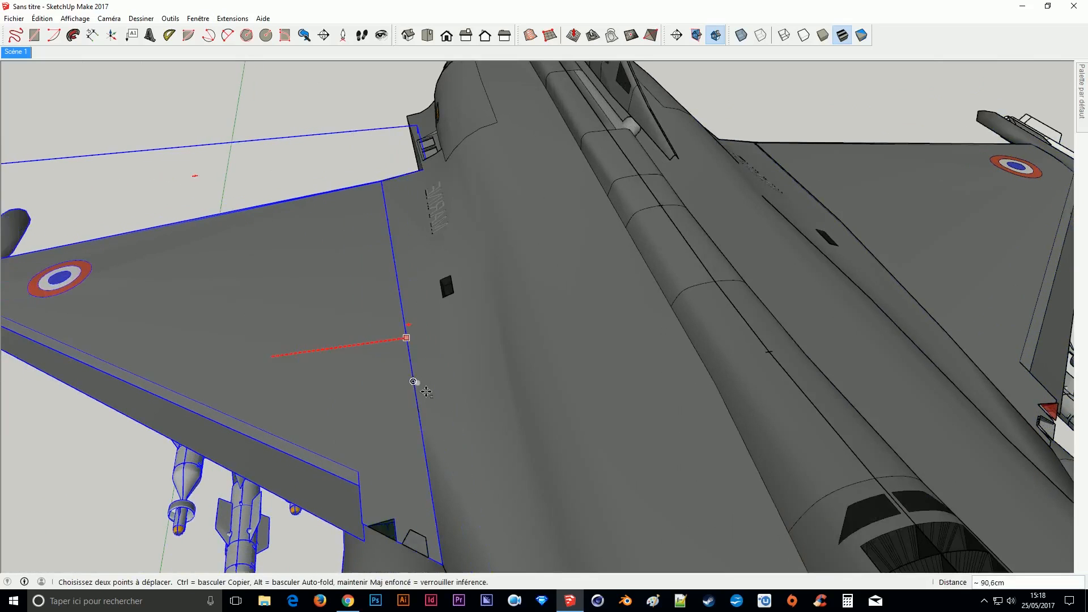
left_click(413, 383)
Step: Lower the tail fin about 36 cm along the blue axis, down to just above the rear fuselage spine
scroll(504, 340, "down", 1)
left_click_drag(532, 367, 116, 306)
left_click_drag(669, 327, 473, 369)
scroll(473, 370, "up", 2)
key("space")
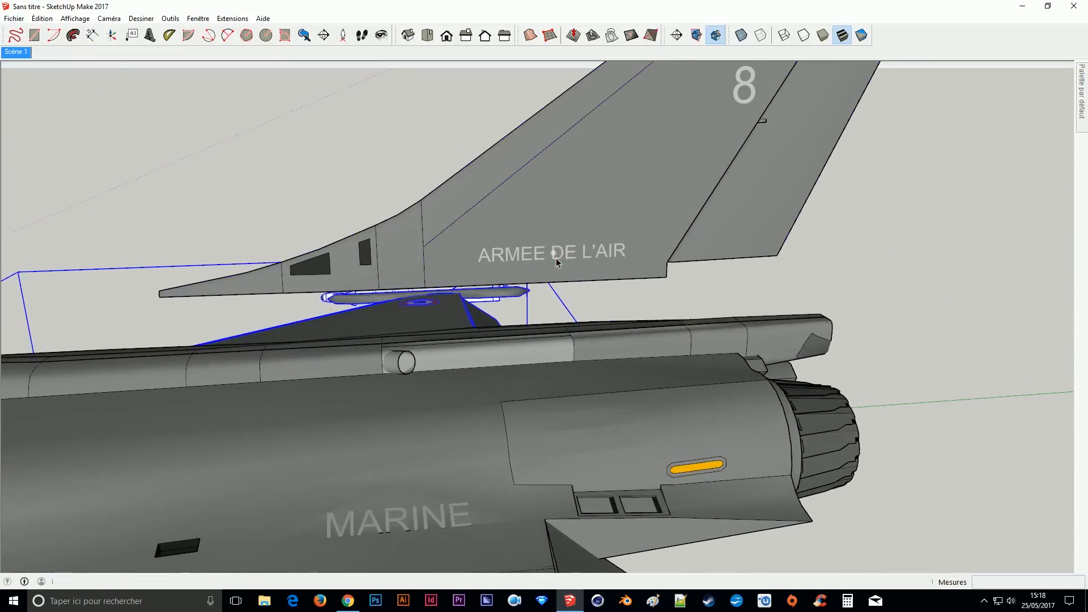
left_click(556, 257)
scroll(556, 257, "up", 1)
key("m")
left_click(601, 294)
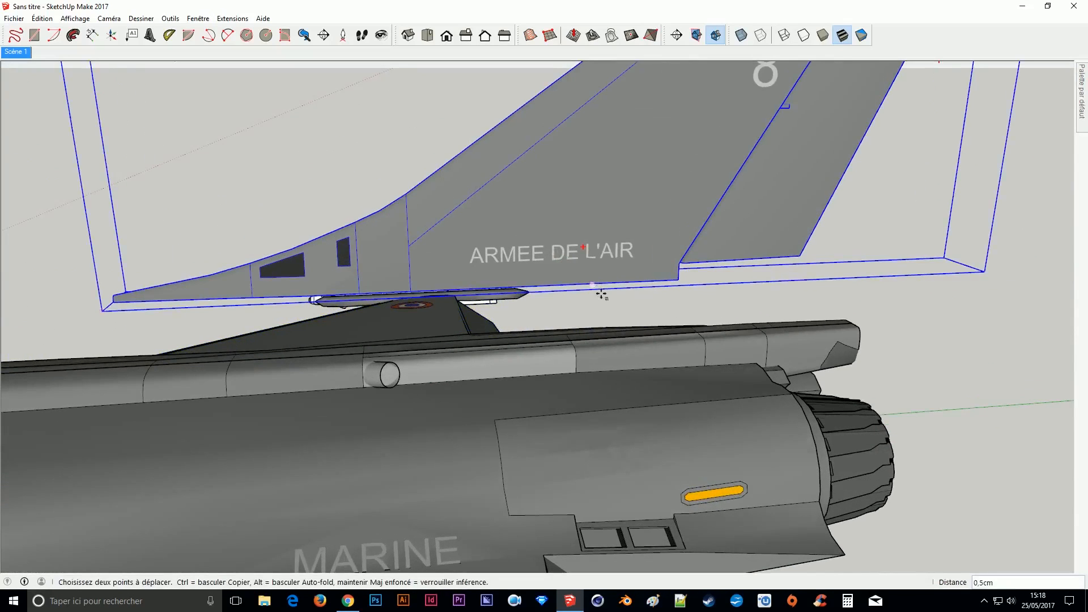
left_click(563, 360)
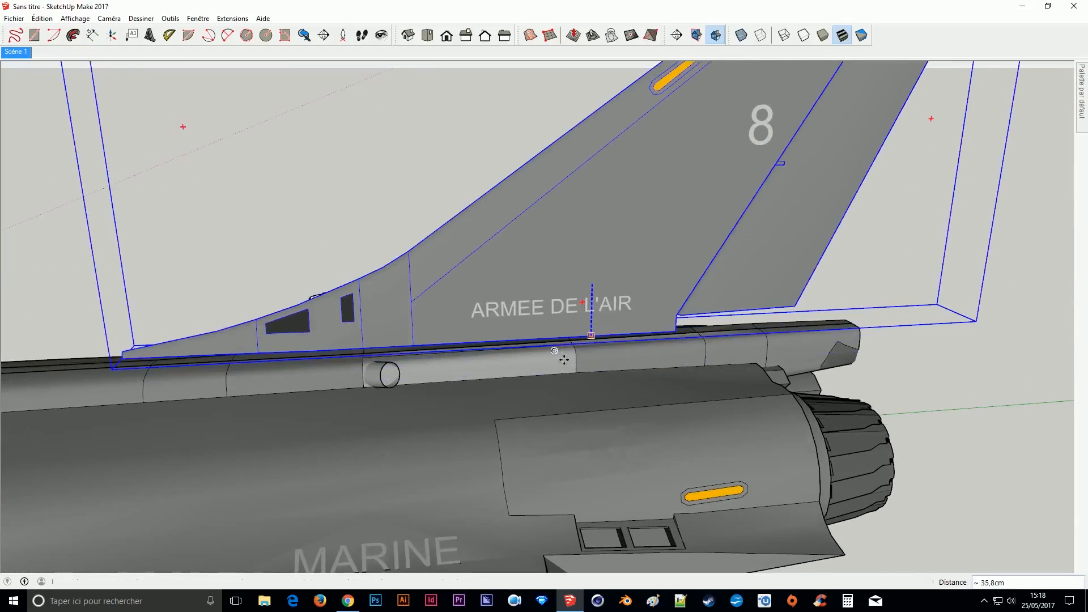
Step: Lower the tail fin another 5.6 cm or so along the blue axis to seat it on the fuselage spine
left_click_drag(379, 439, 432, 389)
scroll(432, 389, "down", 2)
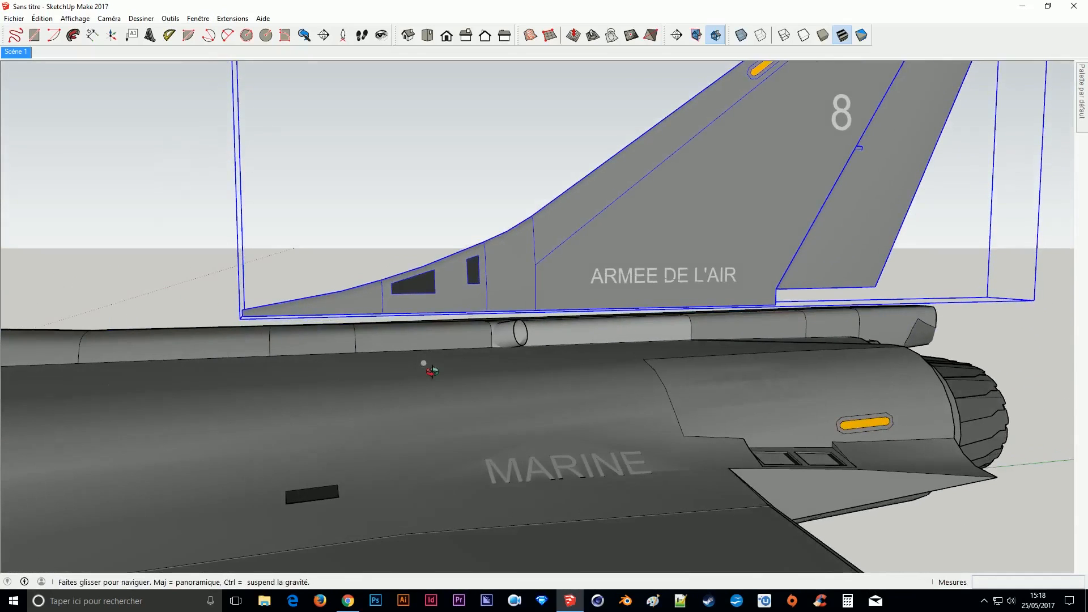
scroll(661, 332, "up", 4)
key("m")
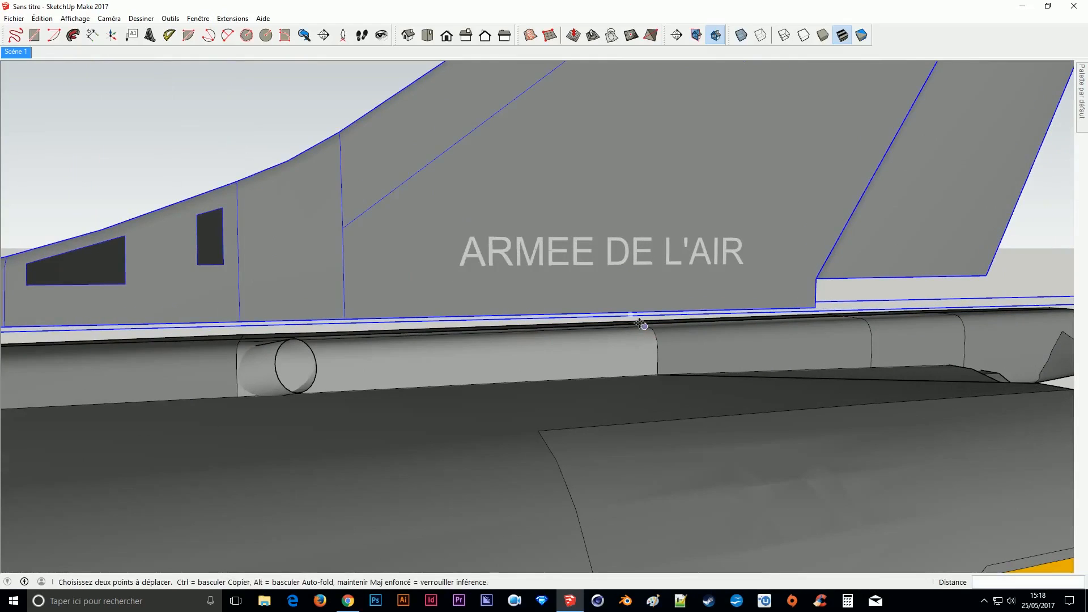
left_click(630, 313)
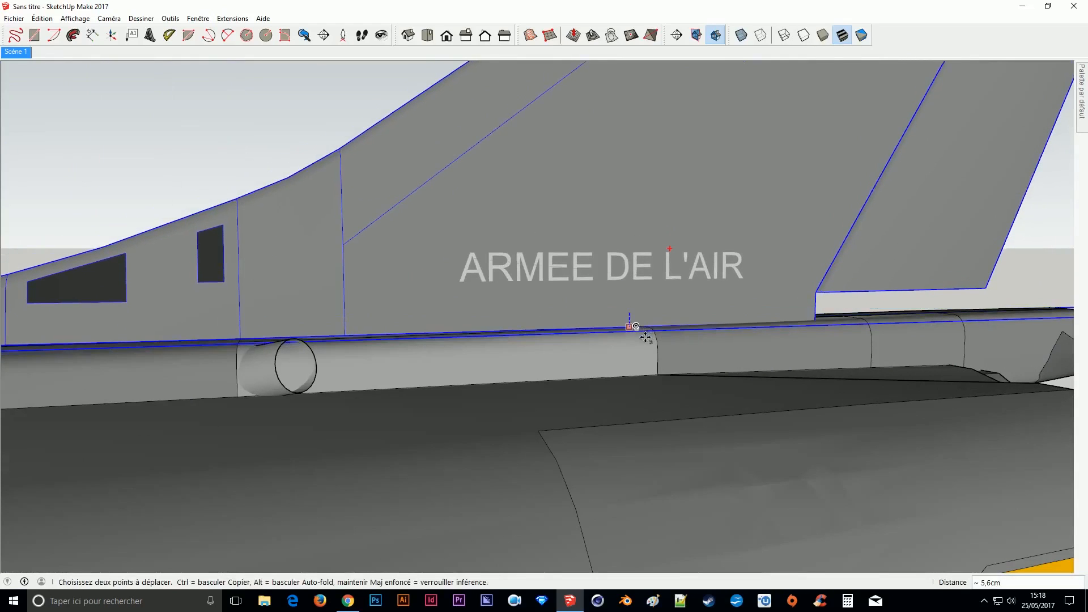
left_click(639, 328)
scroll(388, 436, "down", 1)
scroll(387, 437, "down", 2)
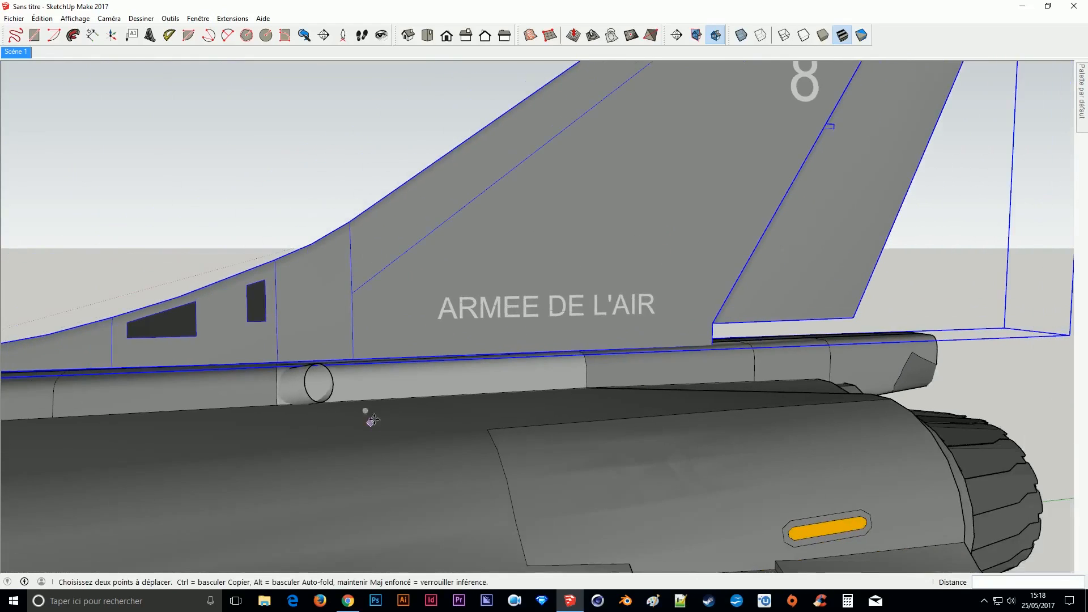
Step: Return to the saved Scène 1 view and clear the selection
key("space")
left_click(12, 52)
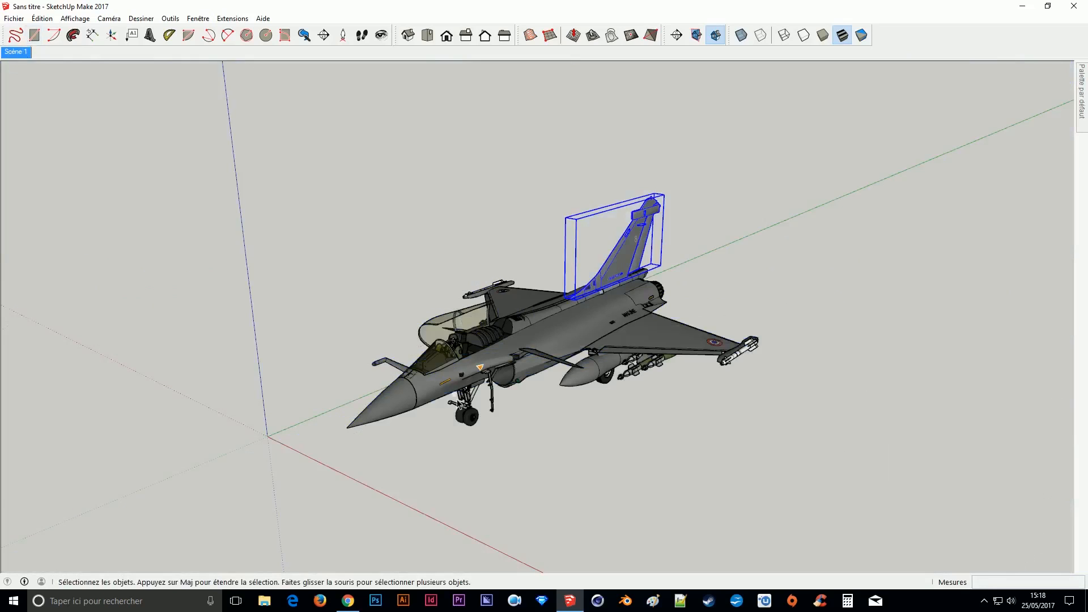
left_click(539, 459)
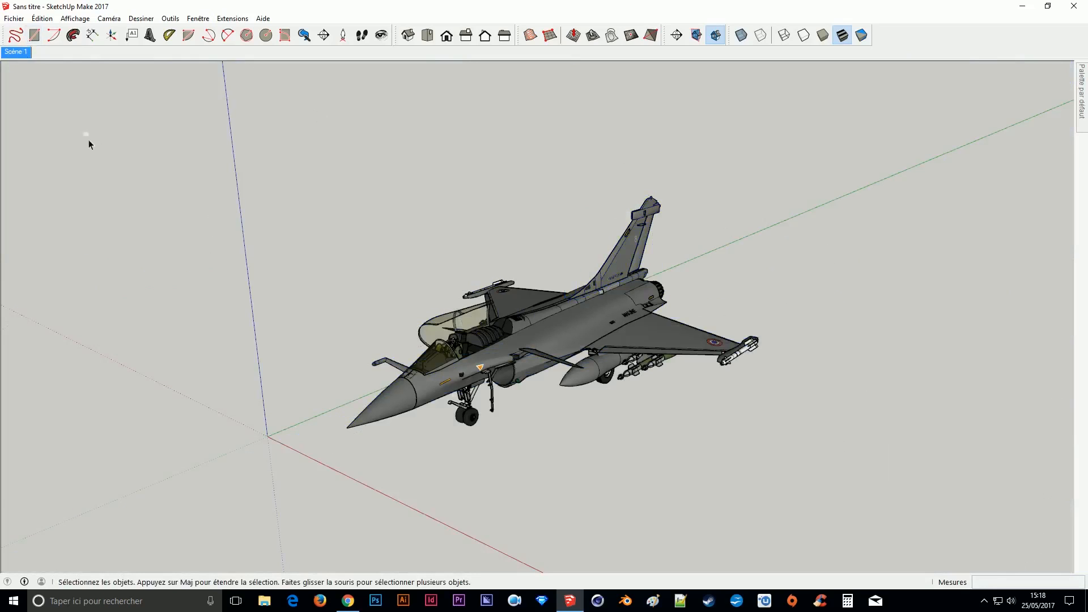
Step: Export the view as a 2D JPEG image named 5 to the Bureau folder
left_click(14, 18)
mouse_move(187, 181)
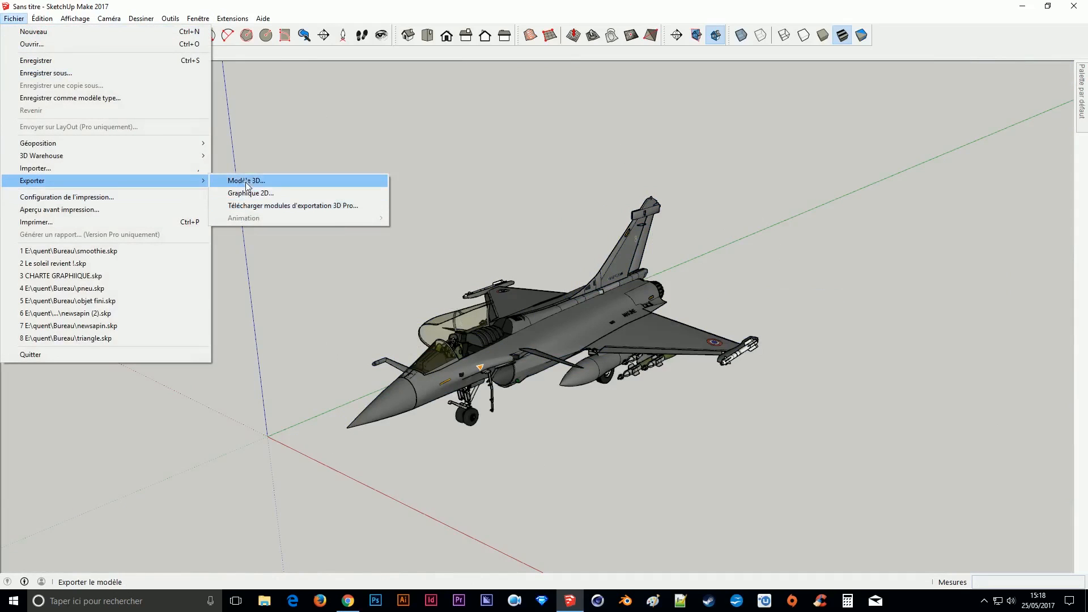
left_click(252, 193)
type("1")
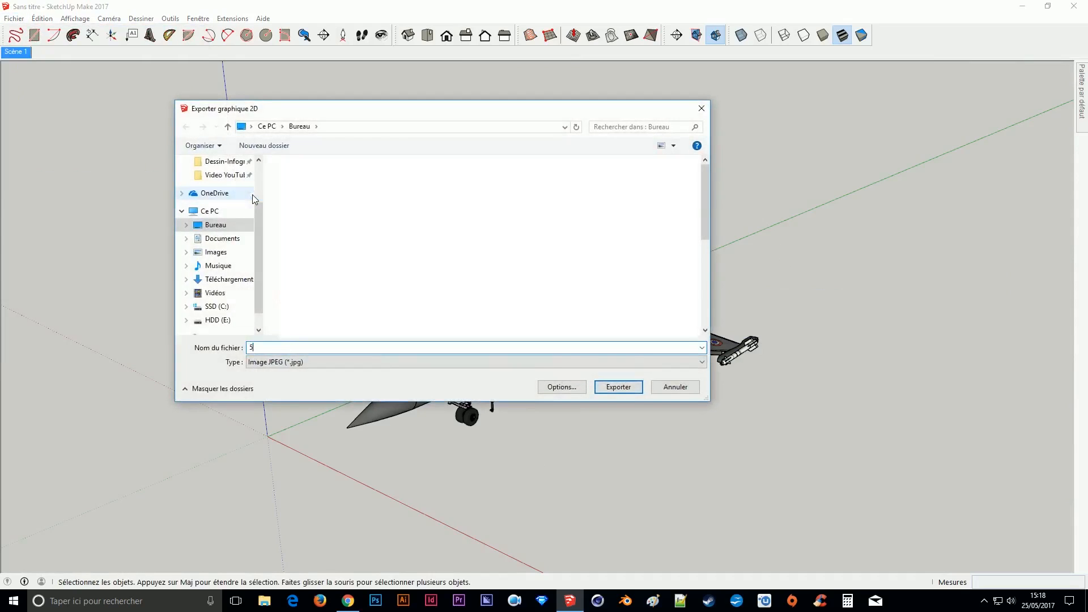
key("Return")
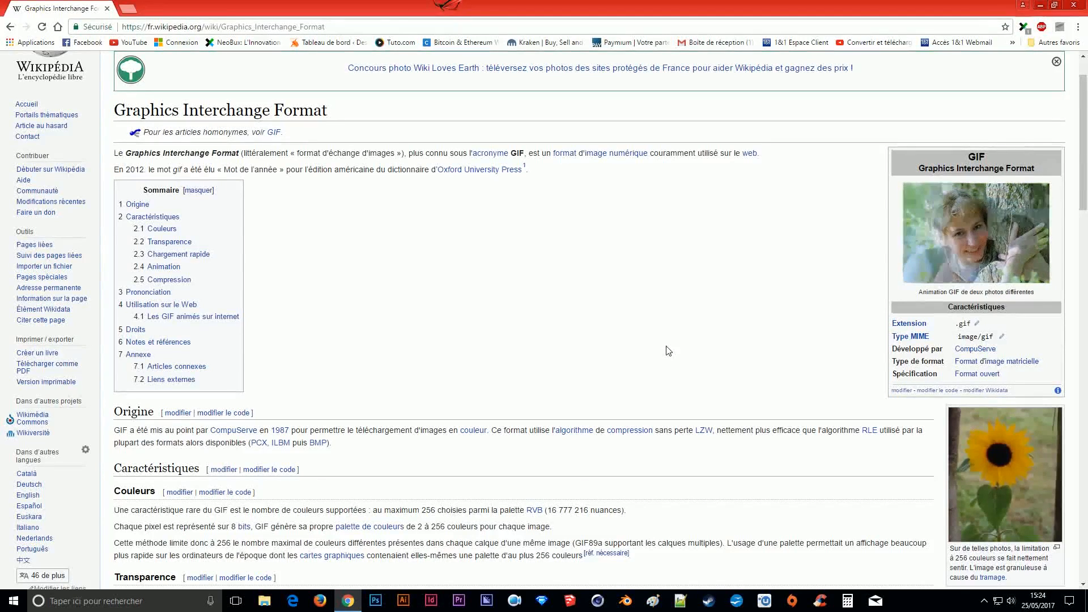
scroll(668, 350, "up", 1)
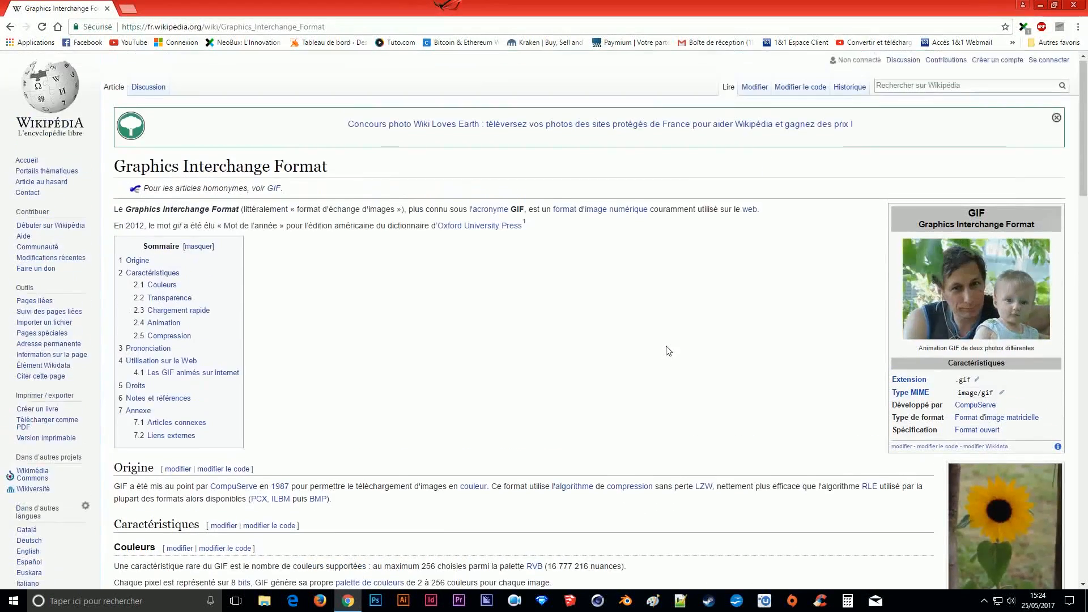
scroll(667, 350, "down", 1)
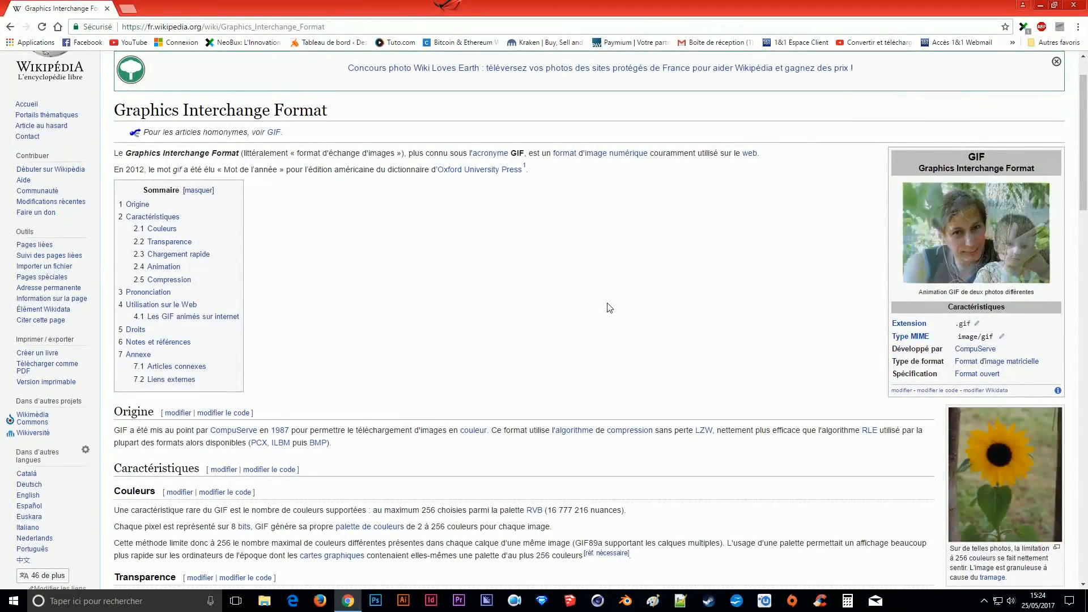
scroll(608, 308, "up", 1)
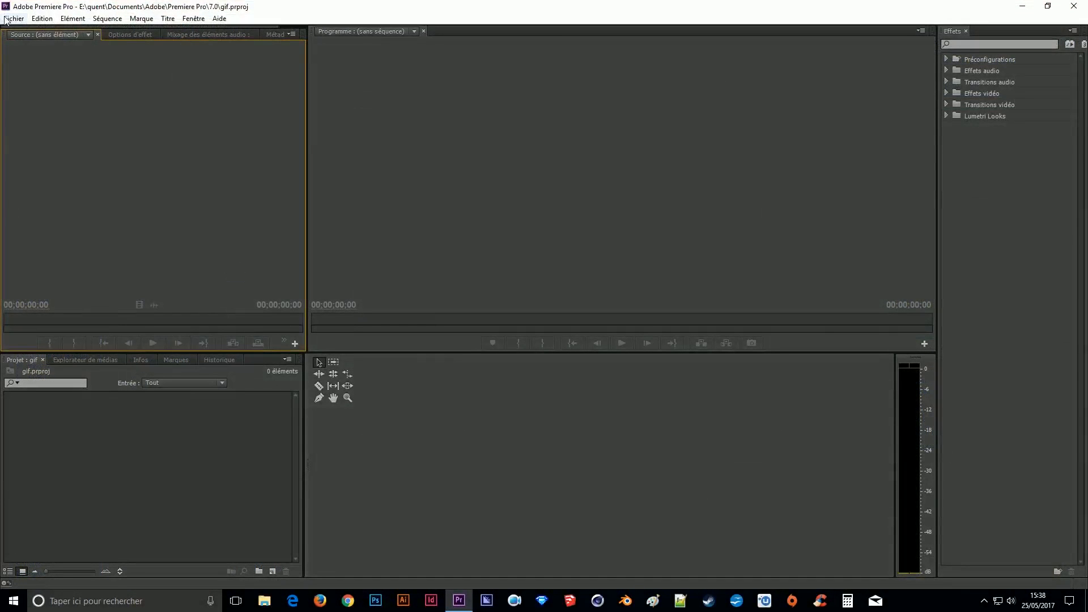
Step: In Adobe Premiere Pro, import the images 1.jpg to 5.jpg from the gif folder into the project
left_click(7, 20)
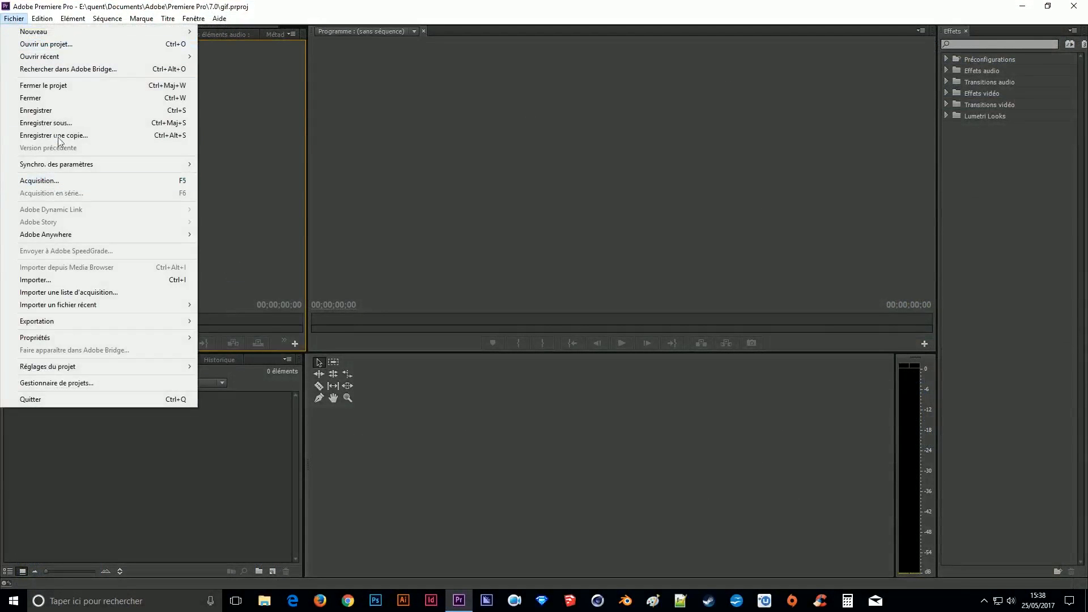
left_click(56, 279)
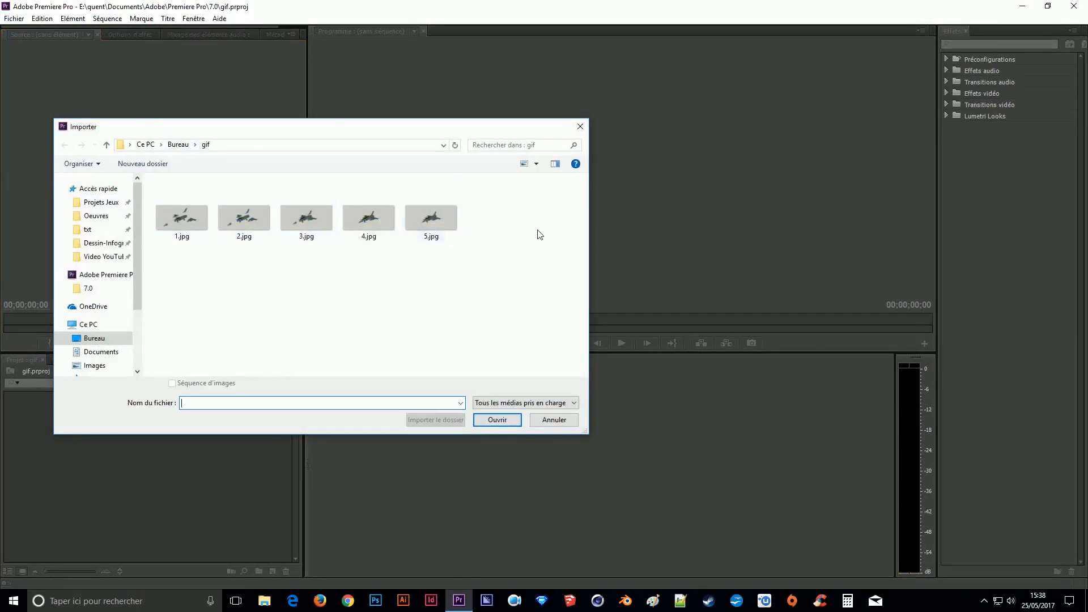
left_click_drag(540, 235, 190, 222)
left_click(497, 420)
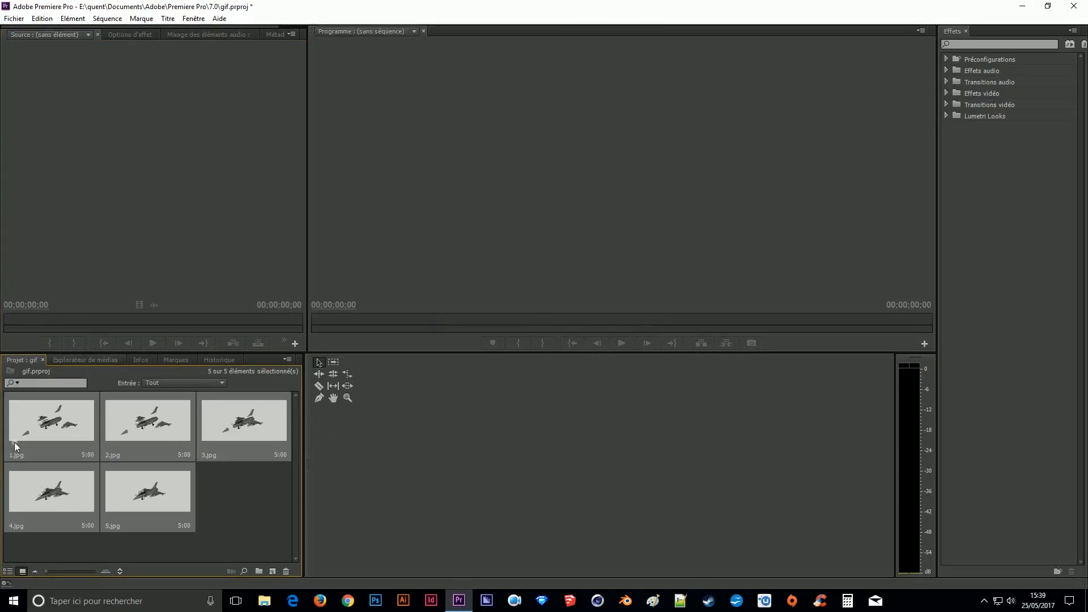
left_click(79, 439)
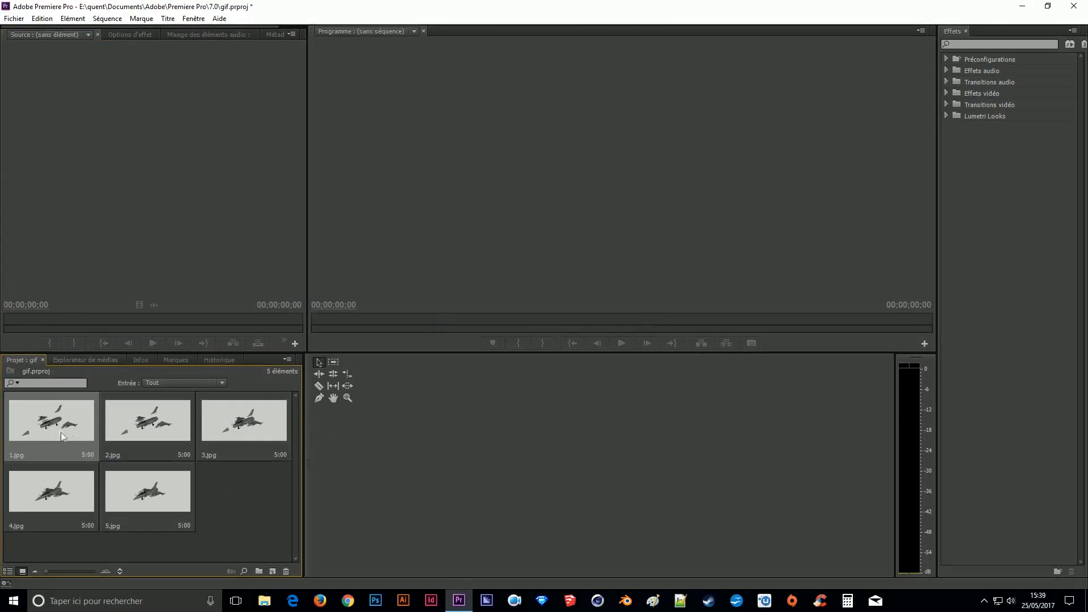
left_click(112, 455)
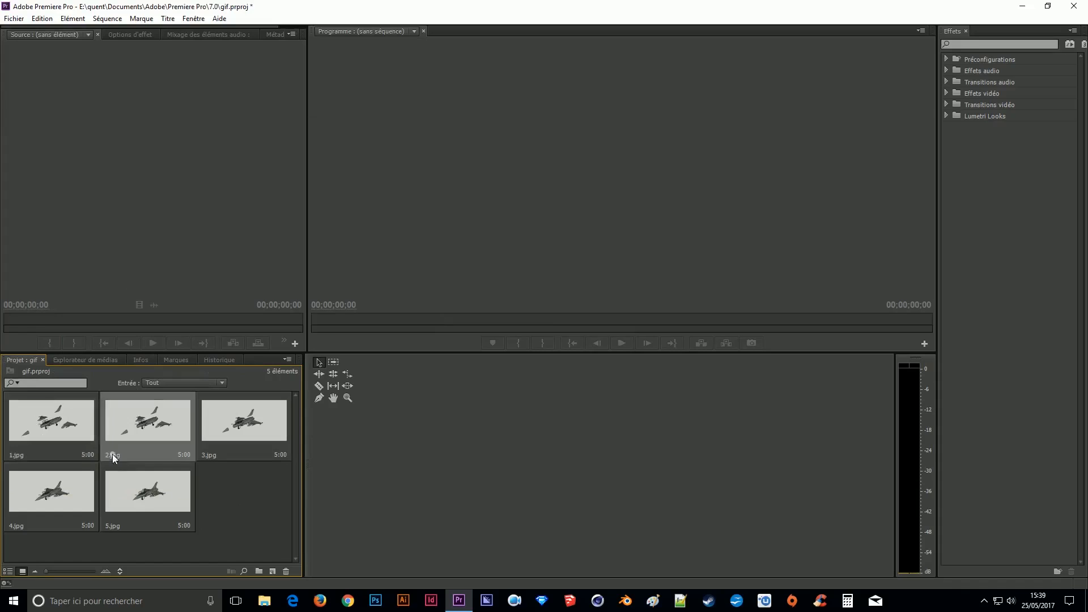
left_click(5, 453)
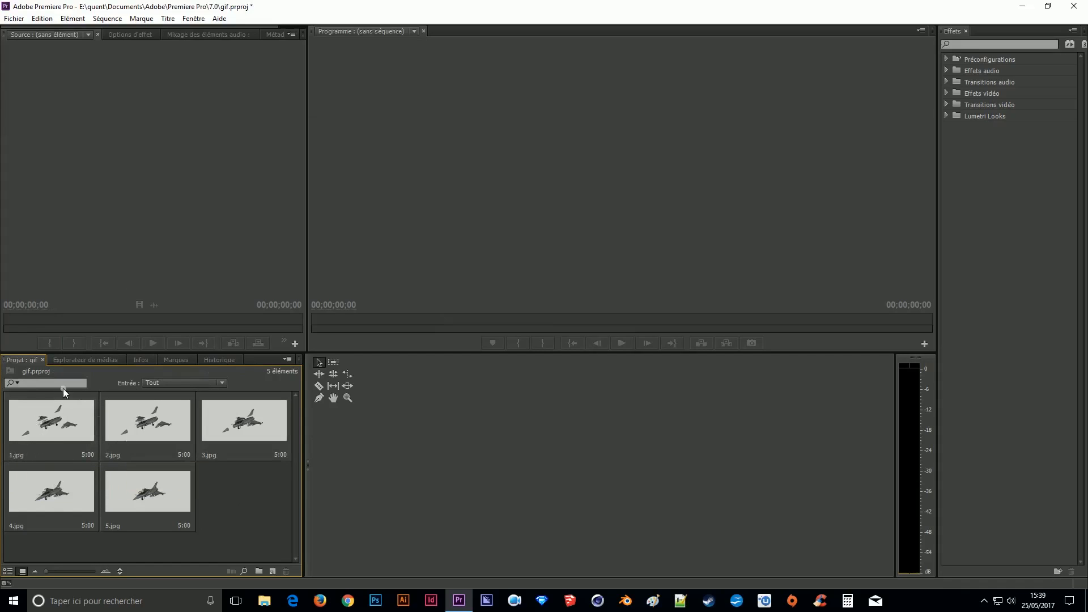
Step: Create a new sequence from the 1.jpg image and widen the timeline area to give its clip more room
right_click(49, 422)
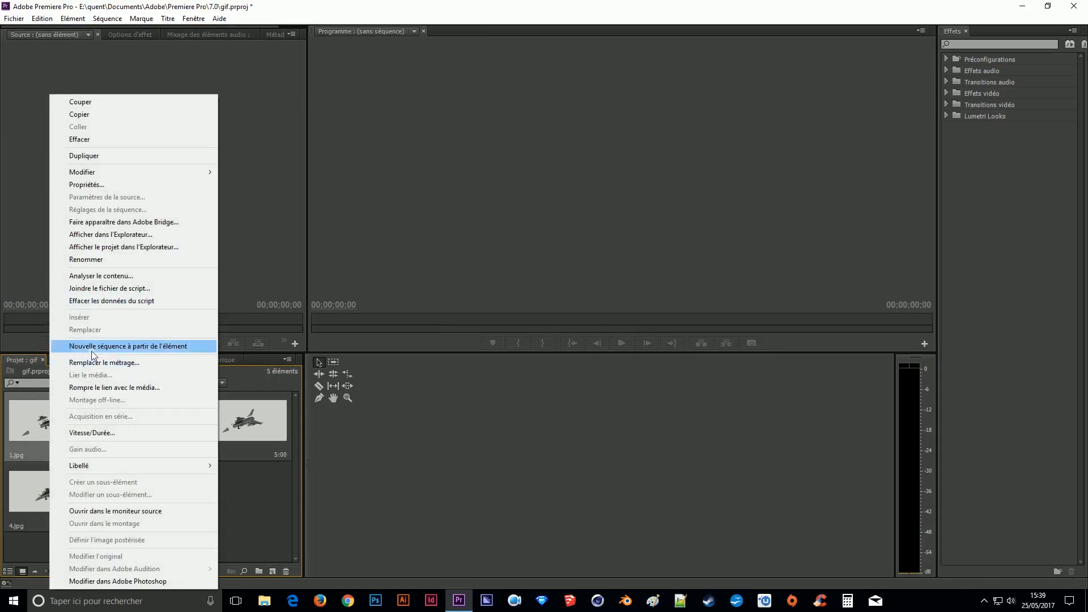
left_click(167, 347)
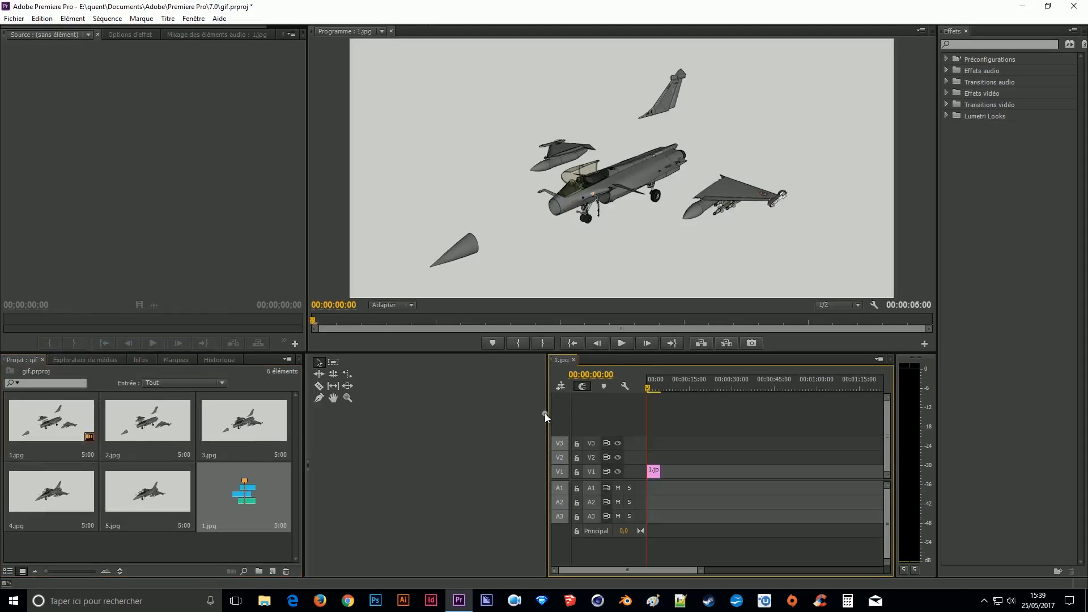
left_click_drag(545, 413, 334, 425)
left_click(432, 472)
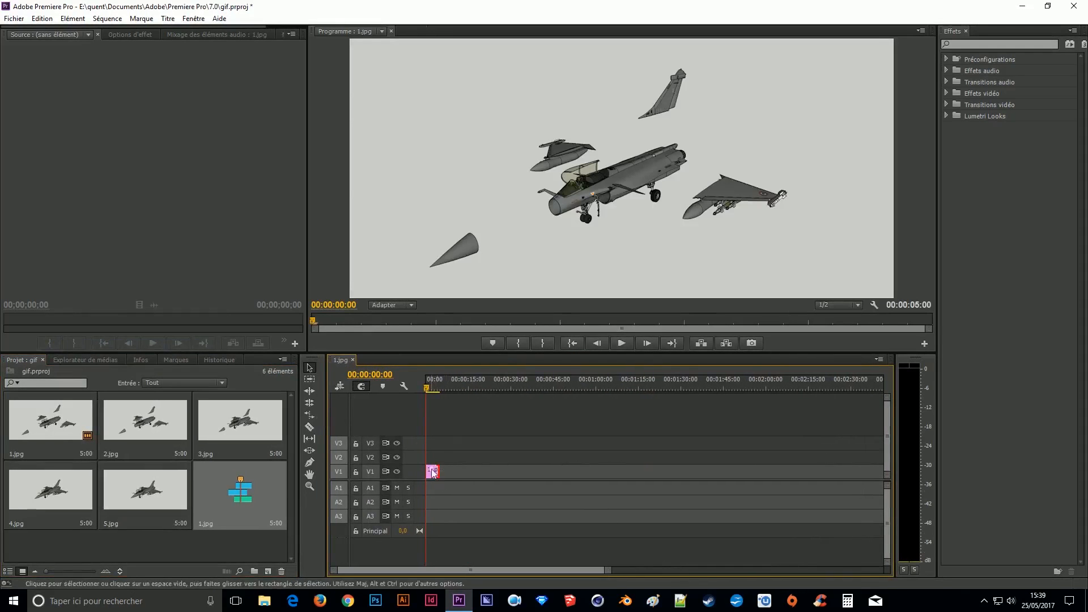
Step: Add the images 2.jpg to 5.jpg together from the project to track V1, directly after the 1.jpg clip
left_click(129, 434)
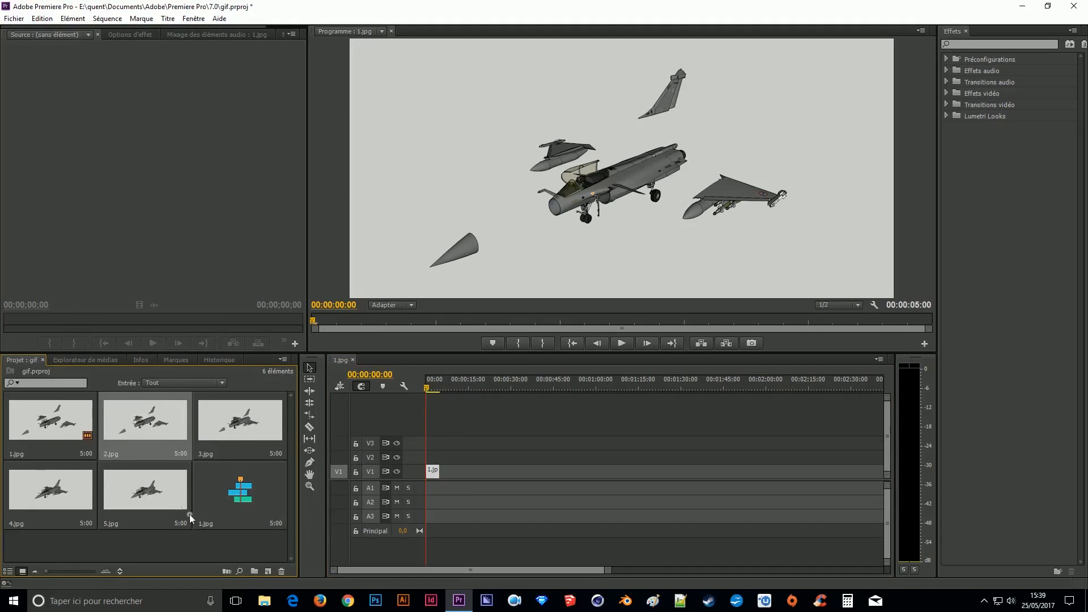
left_click(228, 423, "ctrl")
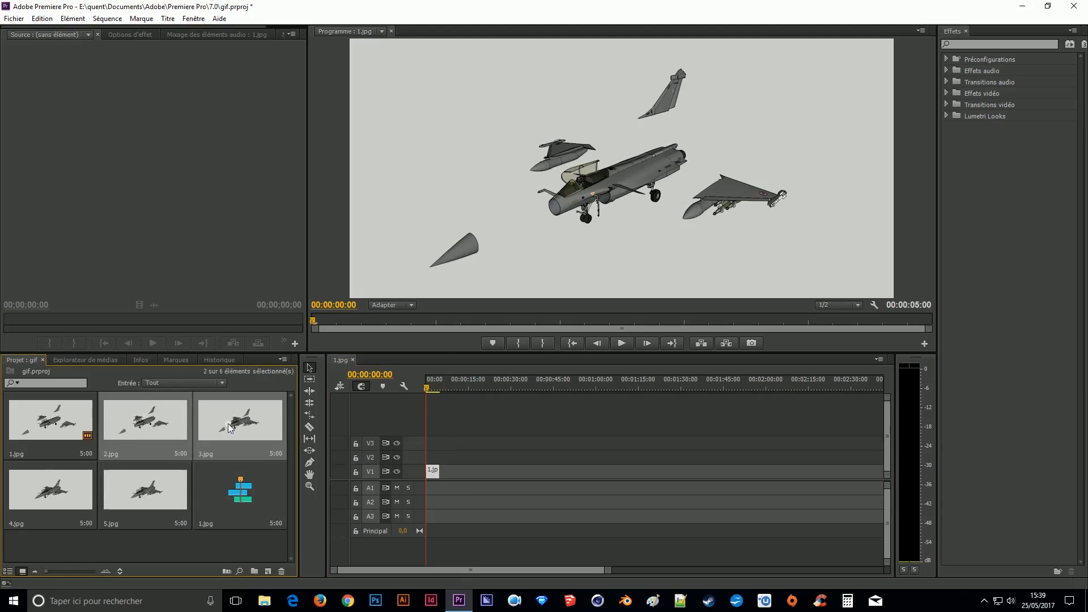
left_click(75, 486, "ctrl")
left_click(123, 483, "ctrl")
left_click_drag(140, 432, 473, 476)
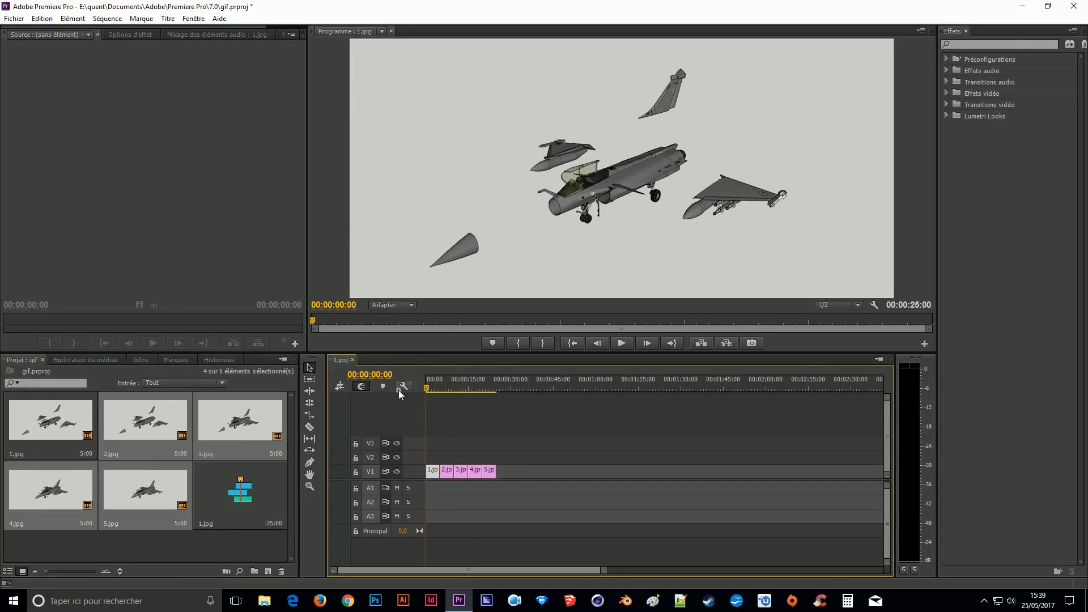
Step: Play the beginning of the sequence to check the image pacing, and return the playhead to the start
key("space")
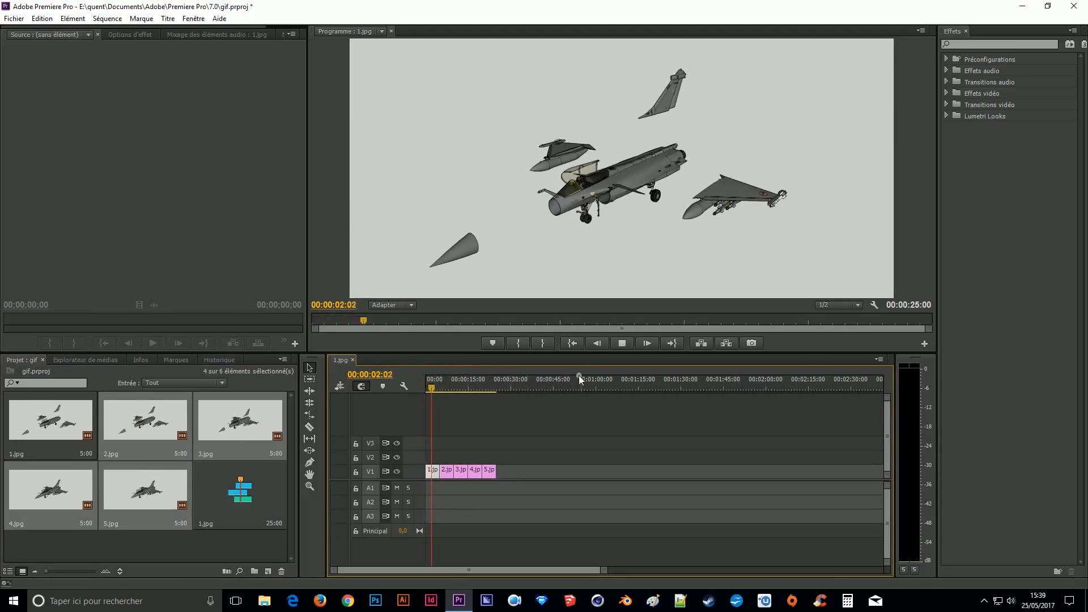
key("space")
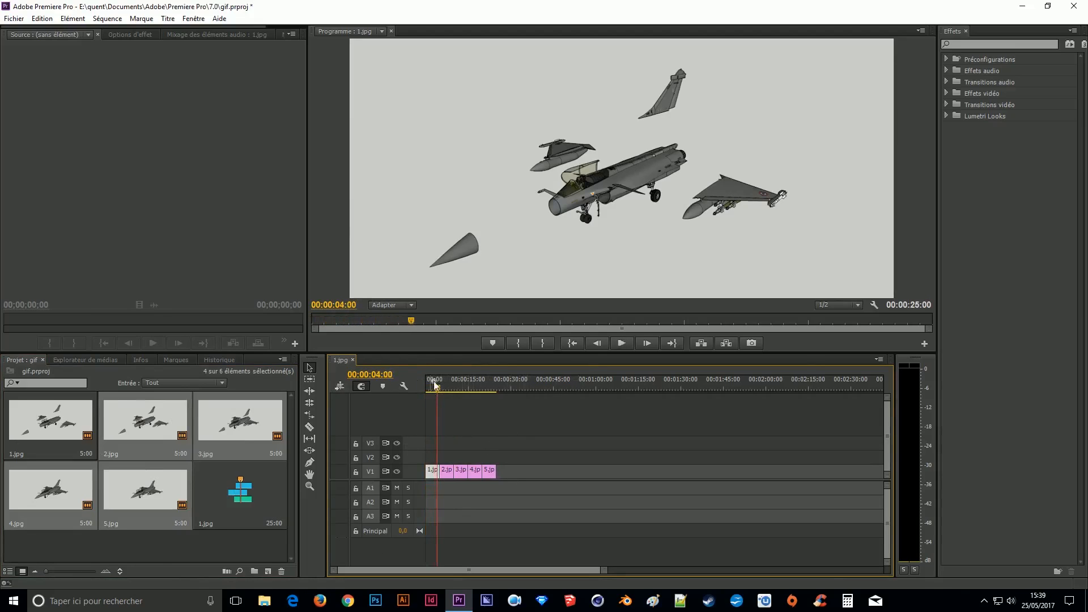
left_click_drag(435, 390, 425, 391)
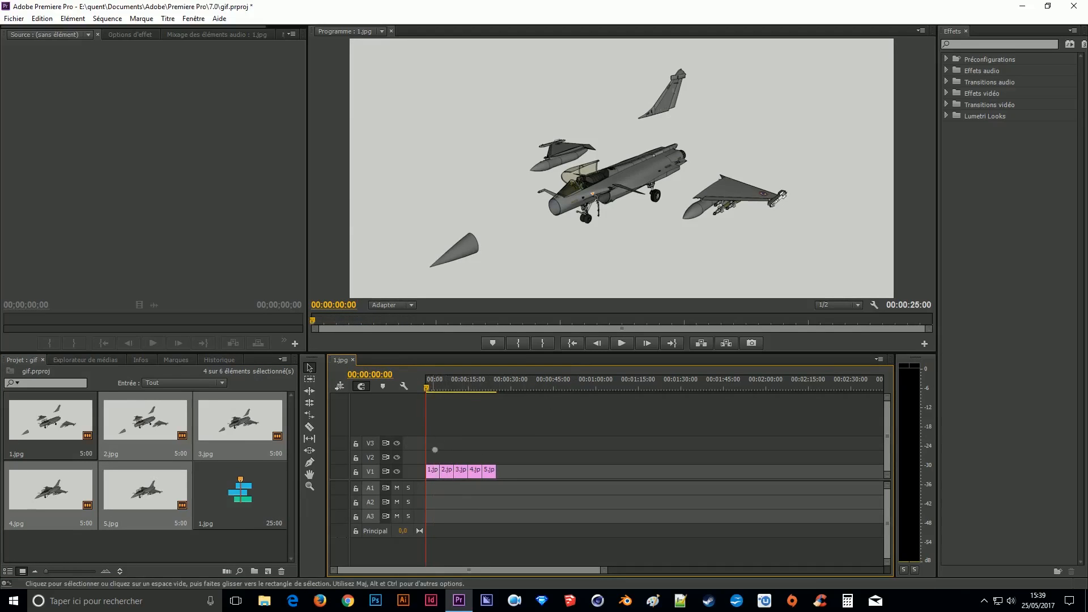
Step: Change the duration of all five clips on V1 to 00:00:06:05, rippling the trailing clips
left_click_drag(439, 438, 487, 475)
right_click(488, 474)
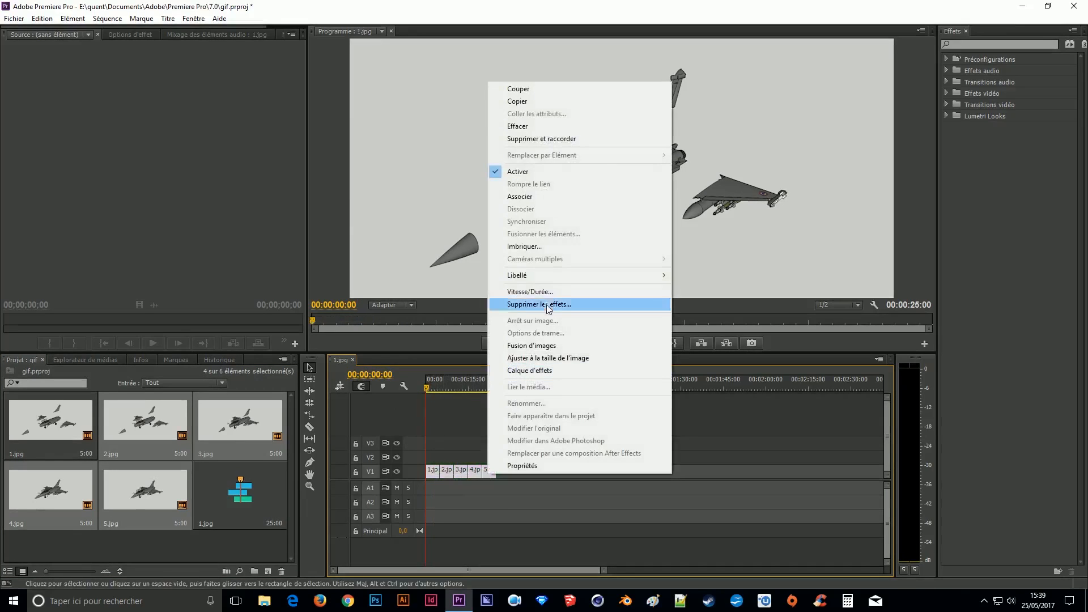
left_click(546, 293)
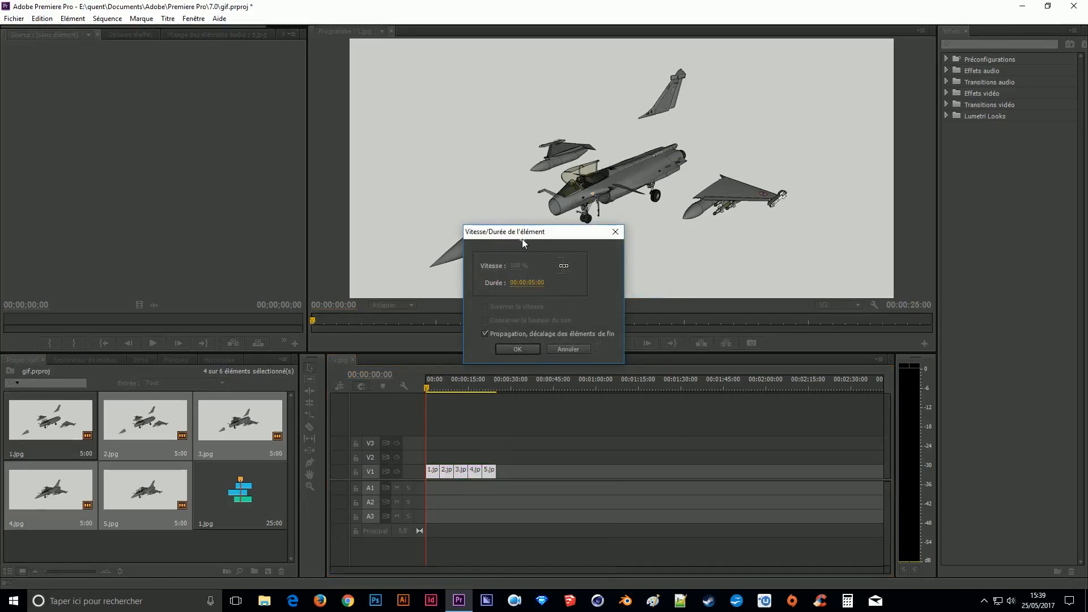
left_click_drag(529, 232, 466, 237)
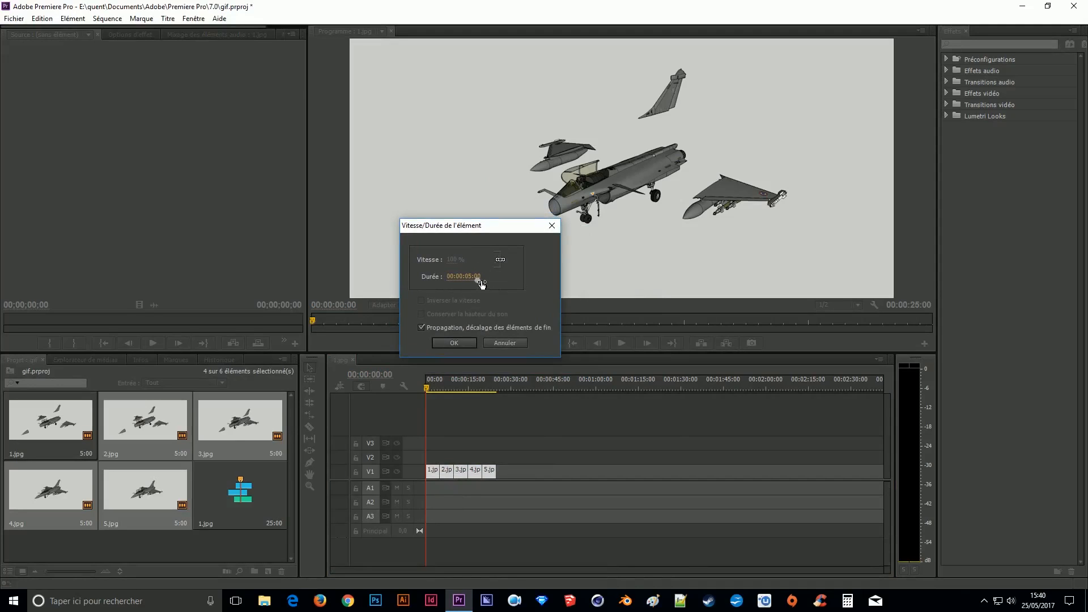
mouse_move(485, 230)
left_mouse_down()
mouse_move(497, 221)
mouse_move(492, 249)
left_mouse_up()
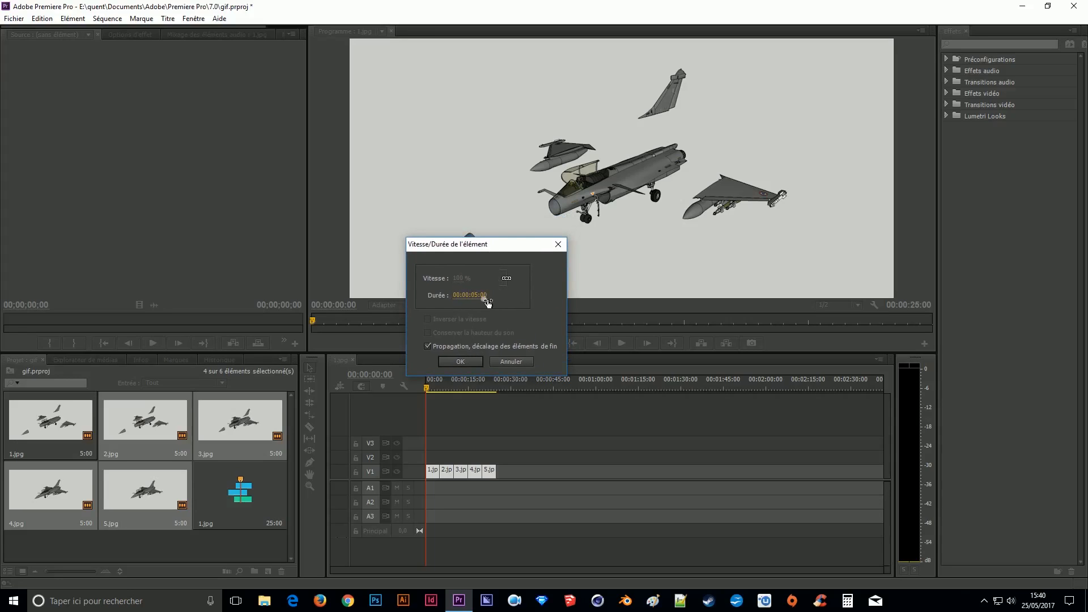
left_click(487, 302)
left_click(492, 300)
key("Return")
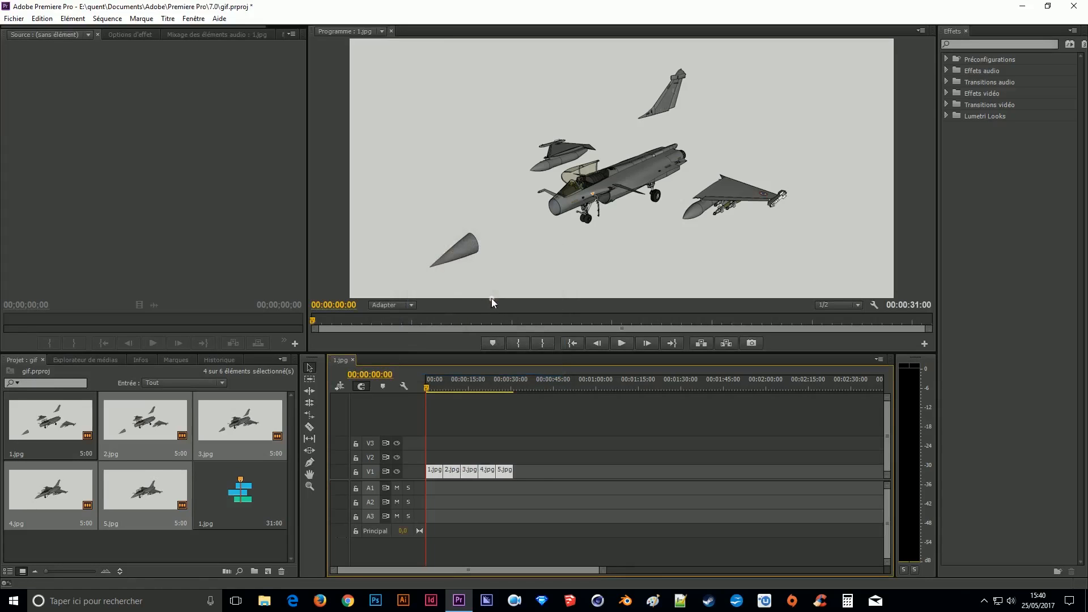
Step: Set the duration of all five clips on V1 to 00:00:02:00 with the ripple option for trailing clips turned off
right_click(504, 470)
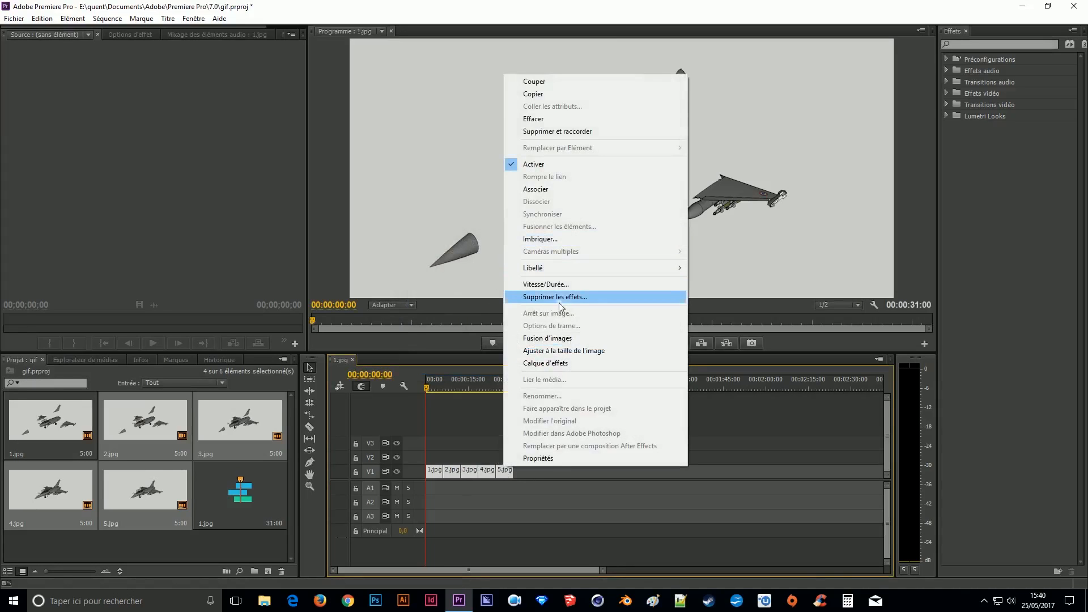
left_click(552, 284)
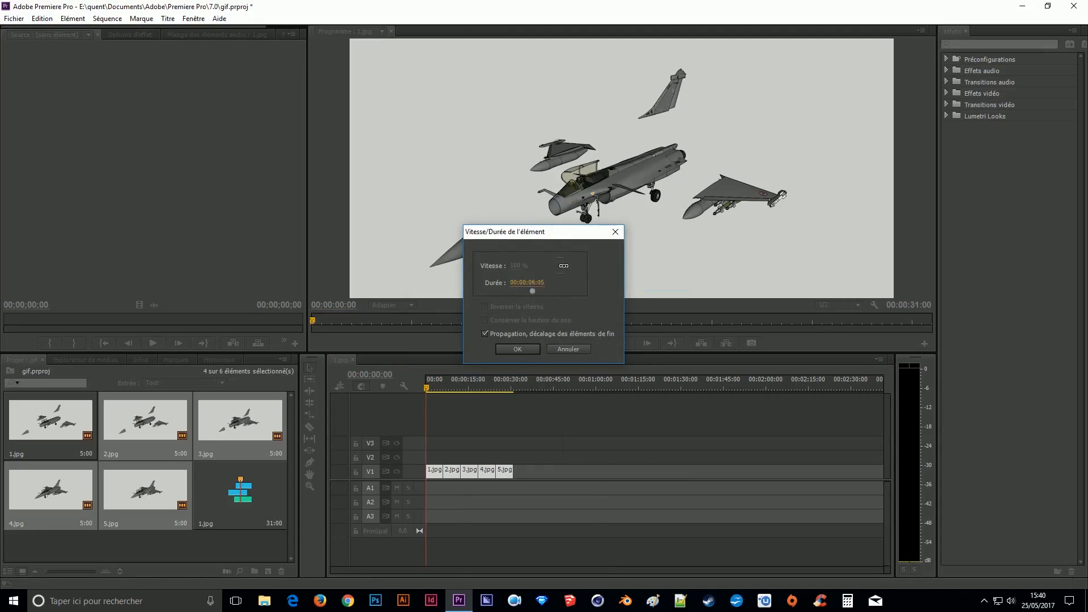
left_click_drag(513, 234, 537, 233)
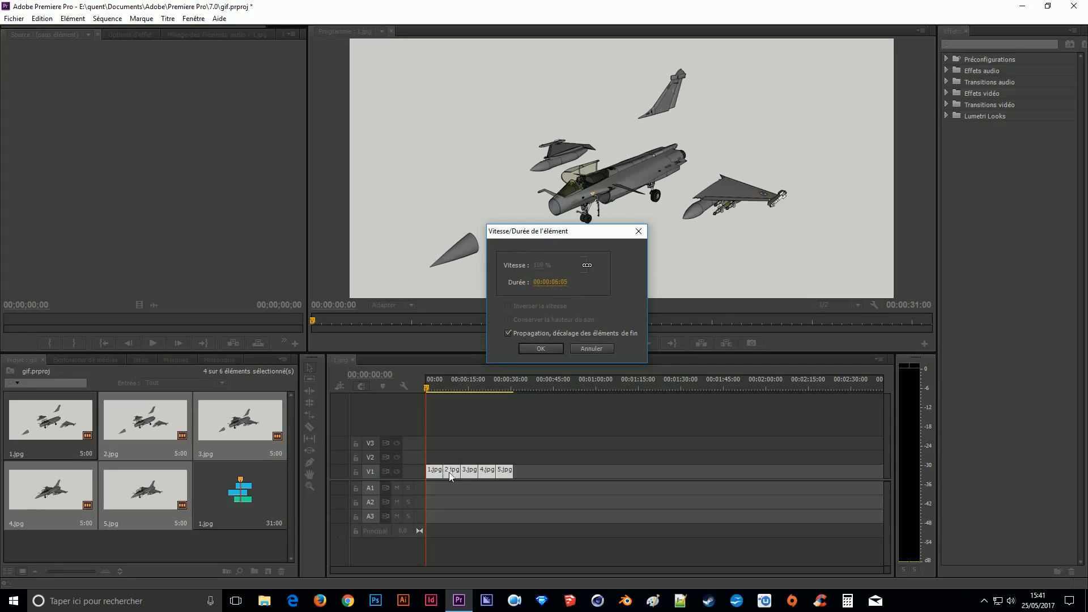
left_click(562, 288)
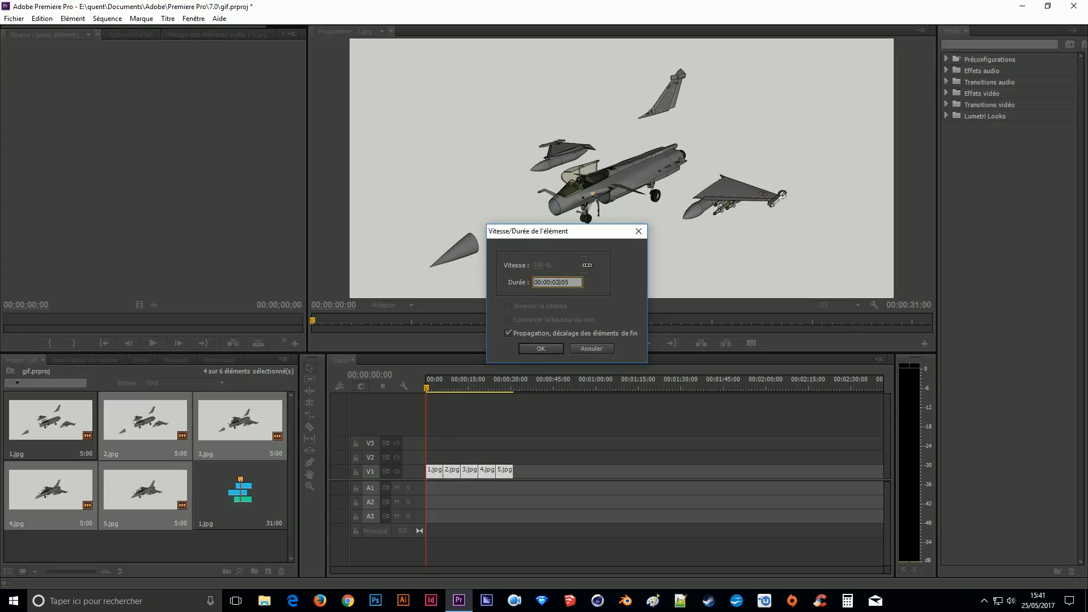
type("00:00:02:00")
left_click(536, 347)
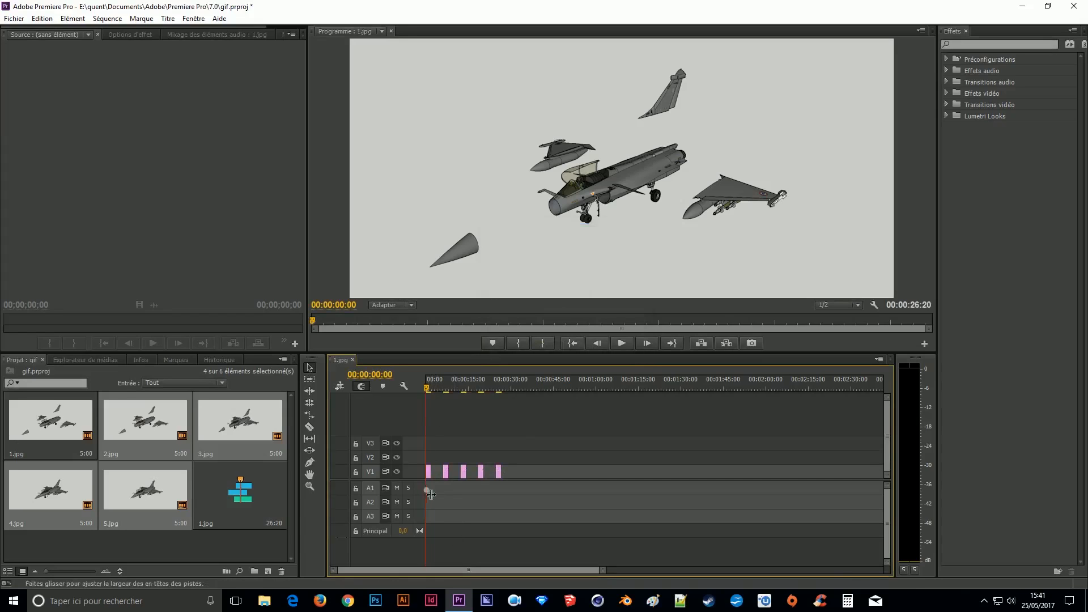
Step: Preview the shortened clips, return the playhead to the start and undo the last duration change
key("space")
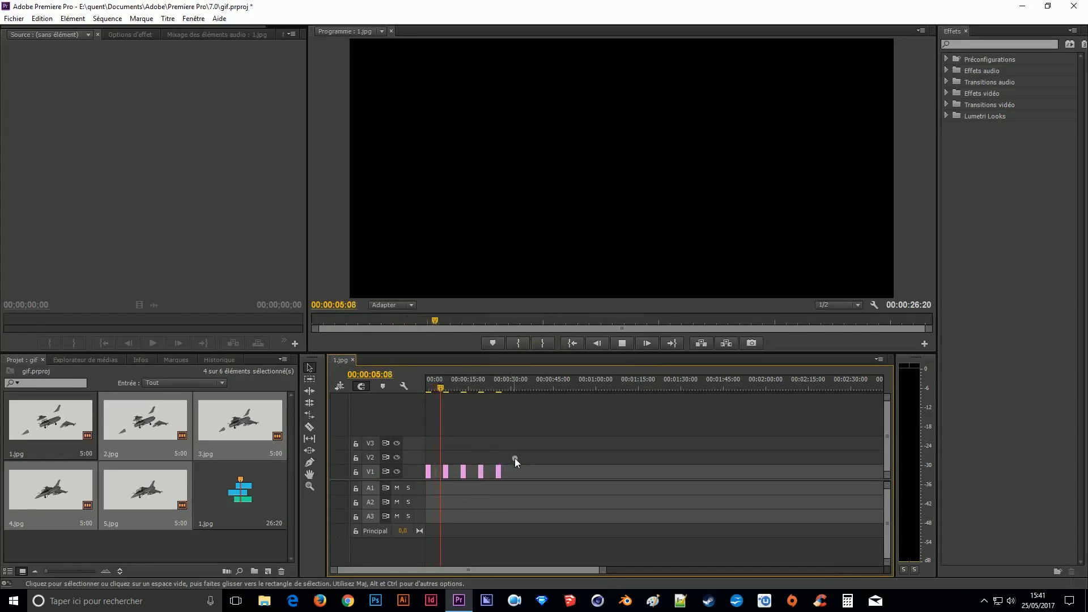
key("space")
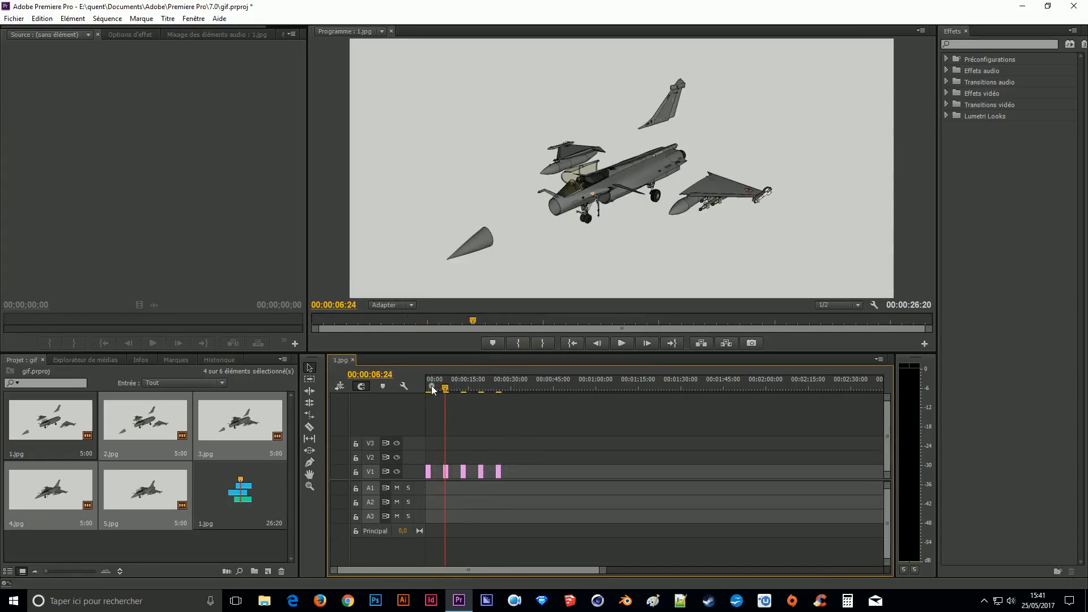
left_click_drag(444, 388, 426, 388)
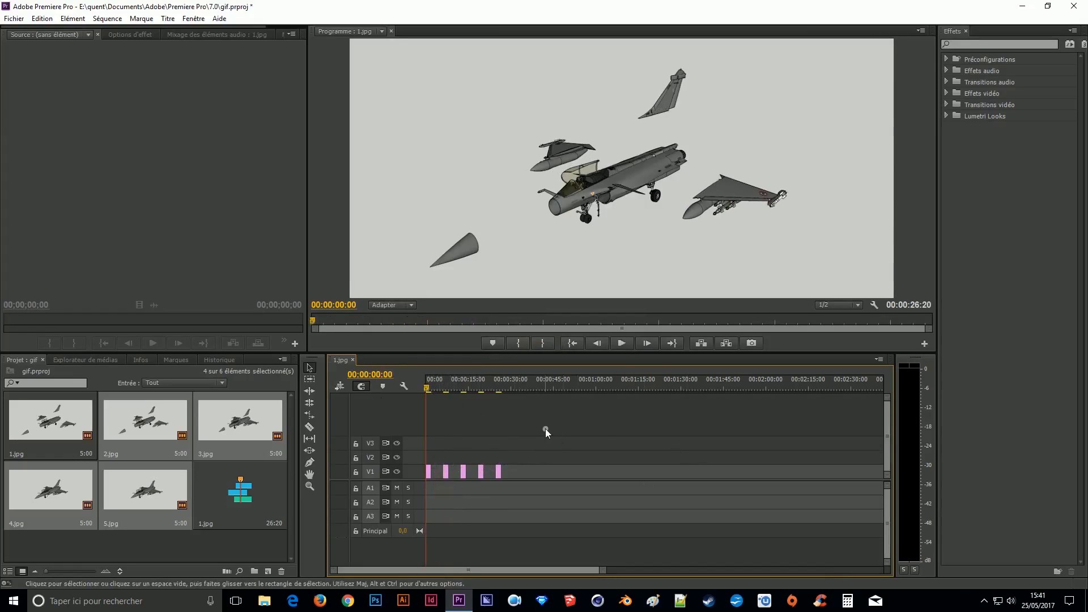
key("ctrl+z")
Step: Set the duration of all five clips on V1 to 00:00:00:10 with ripple shifting of trailing clips enabled
left_click_drag(431, 450, 504, 470)
right_click(505, 470)
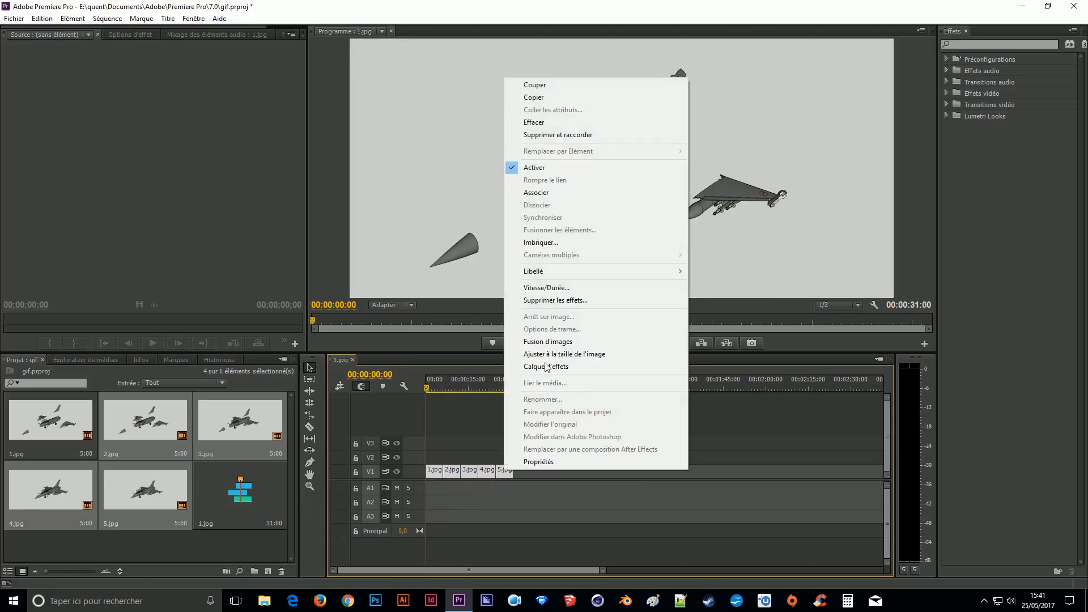
left_click(541, 287)
left_click(537, 283)
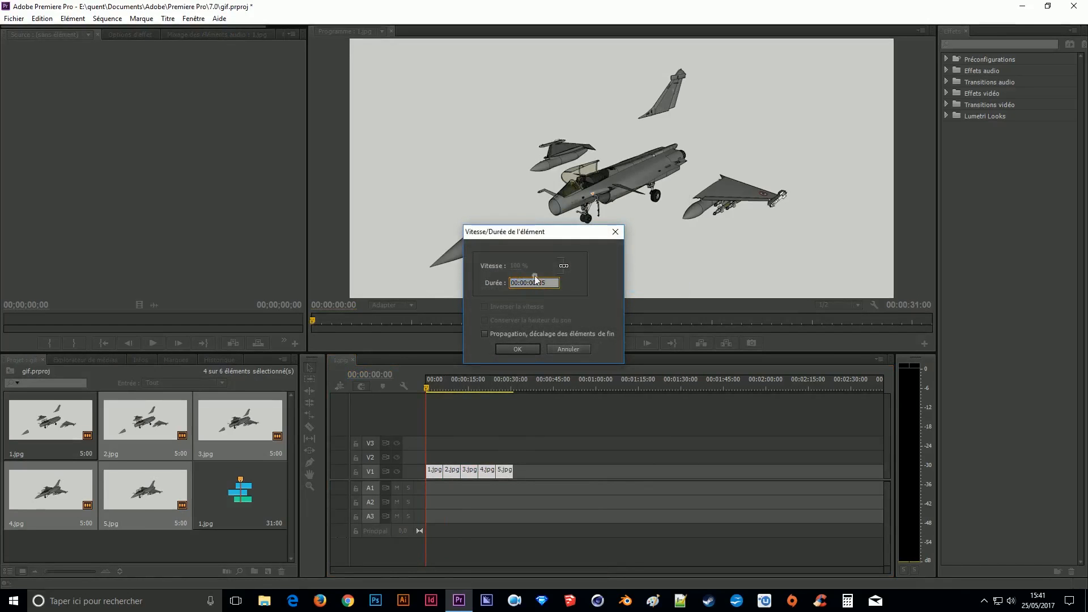
left_click(549, 284)
key("BackSpace")
key("BackSpace")
type("10")
left_click_drag(506, 234, 429, 221)
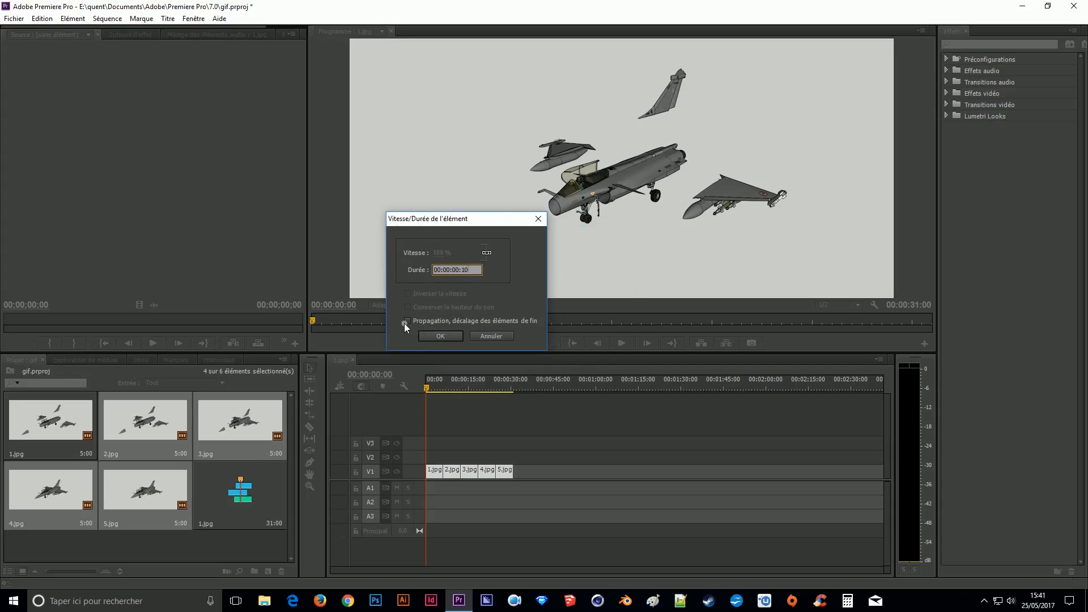
left_click(405, 320)
left_click(429, 333)
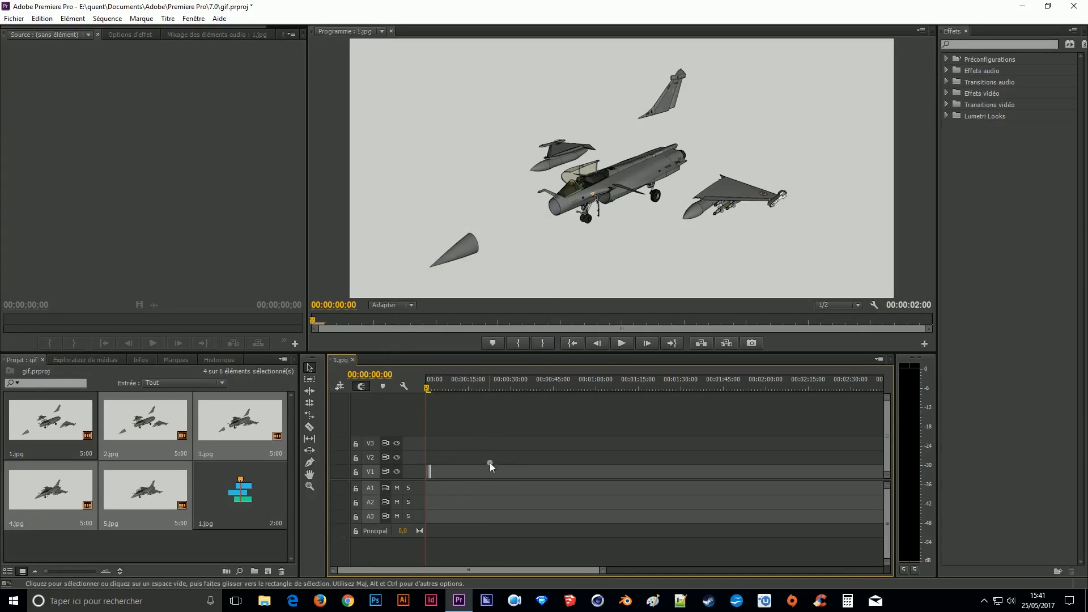
Step: Zoom the timeline in on the start of the sequence to examine the five shortened clips on V1
scroll(440, 471, "up", 5)
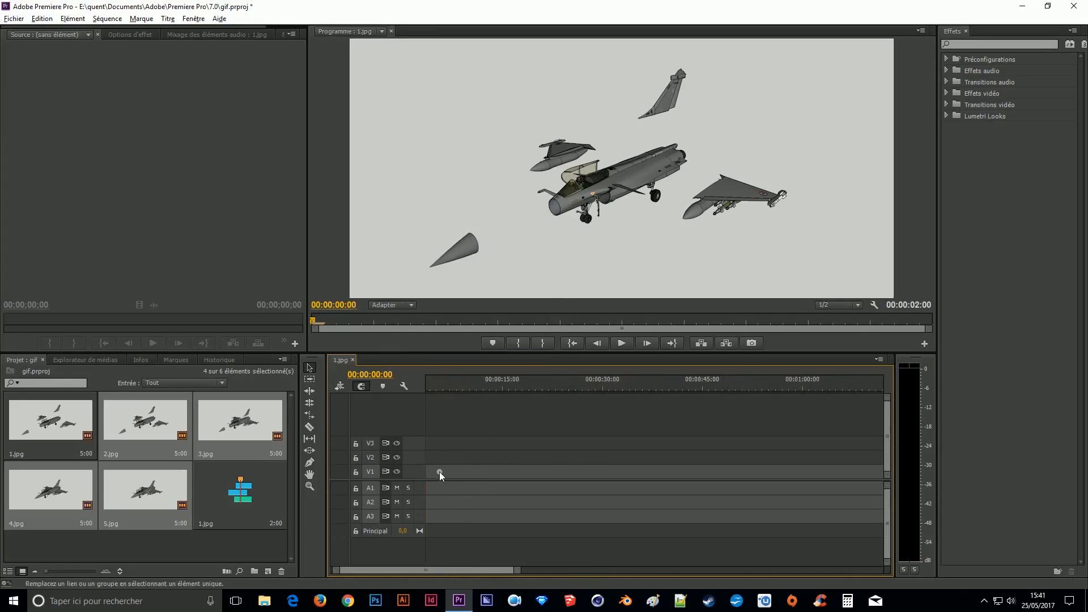
scroll(445, 471, "up", 8)
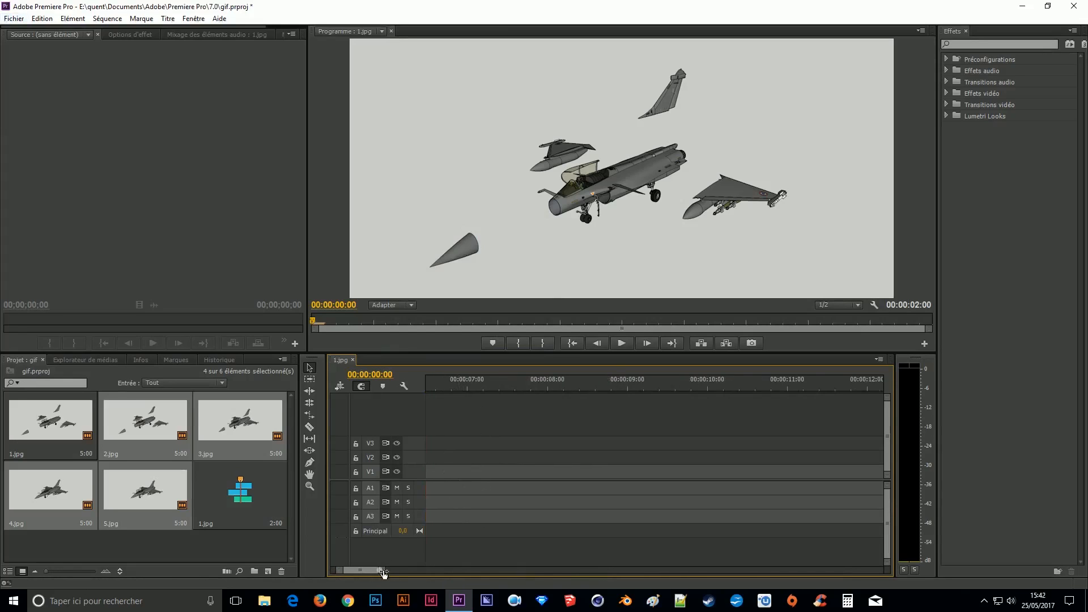
scroll(439, 479, "down", 4)
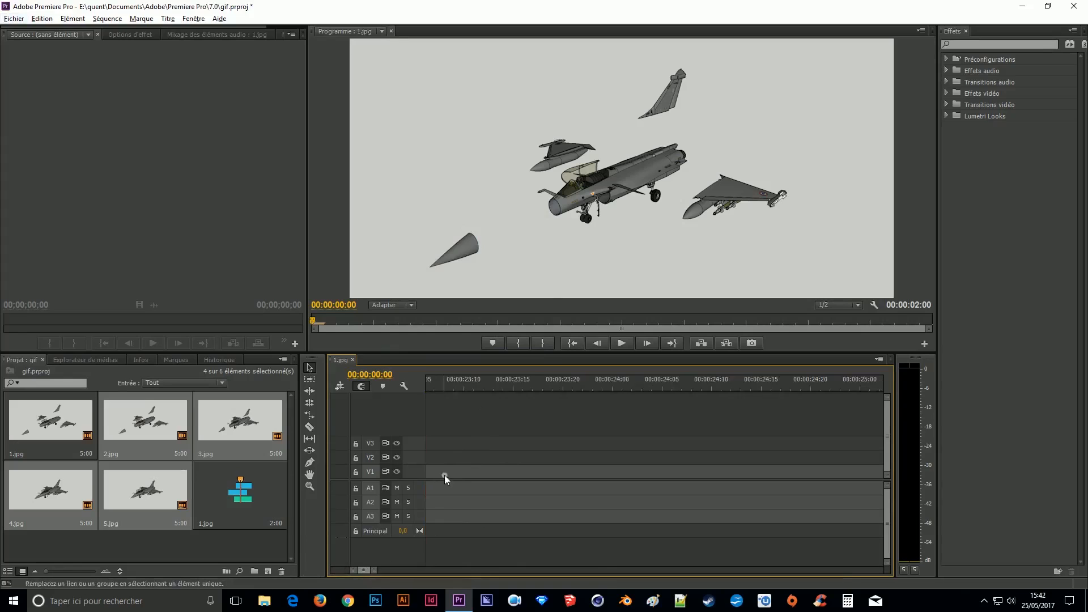
scroll(453, 496, "down", 8)
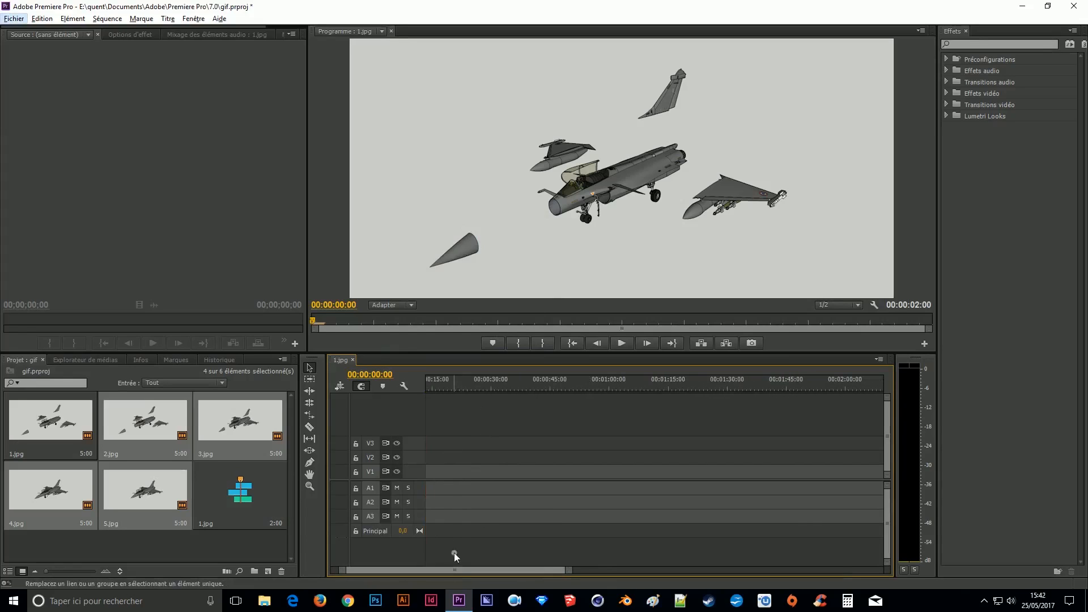
scroll(448, 496, "up", 5)
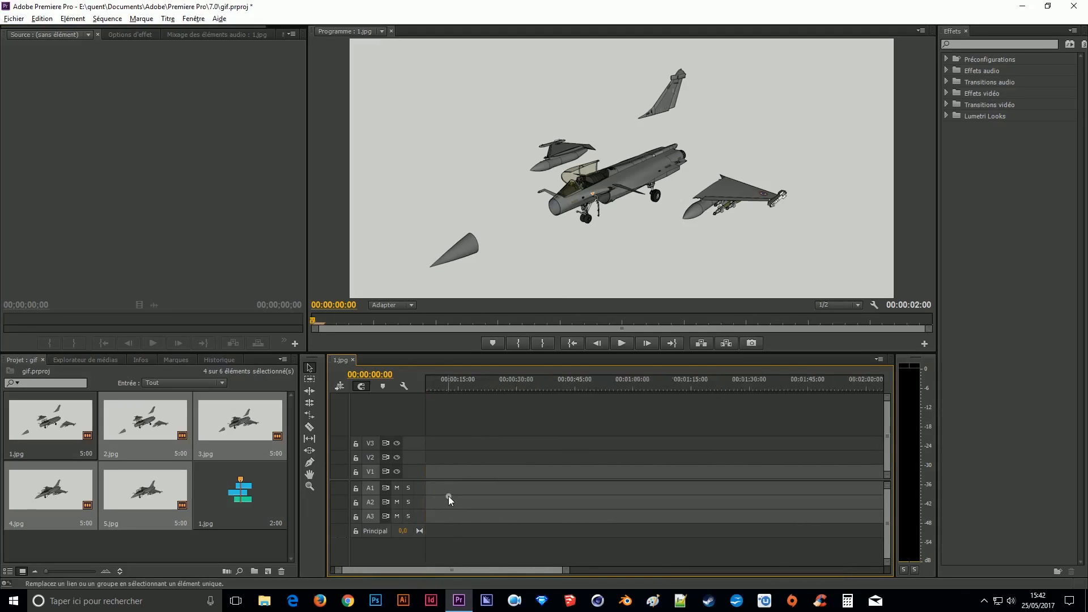
scroll(440, 495, "up", 8)
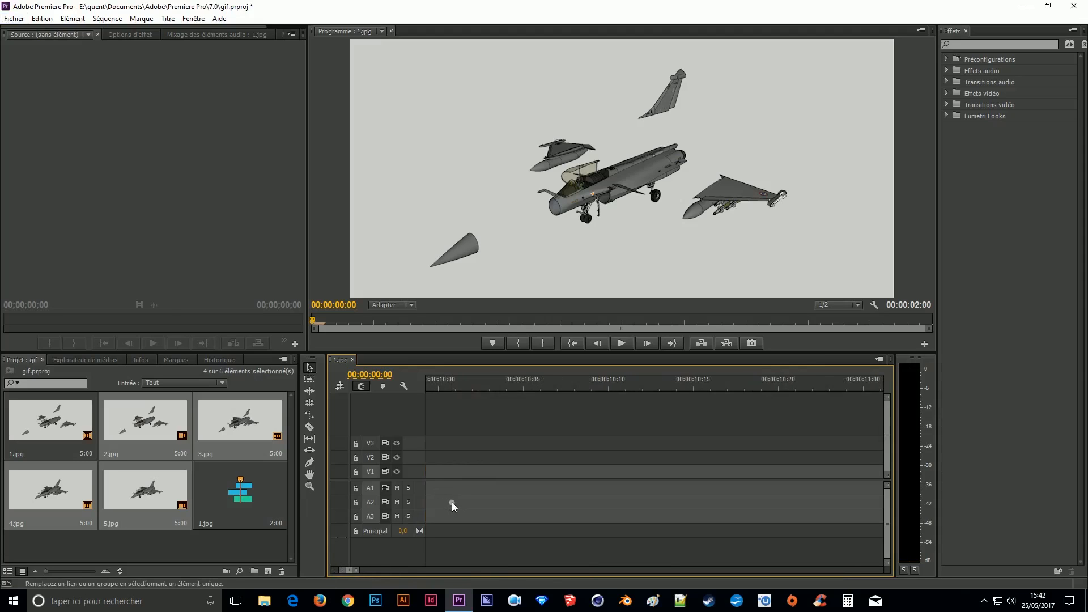
left_click_drag(346, 571, 310, 560)
scroll(564, 475, "down", 2)
scroll(553, 481, "down", 1)
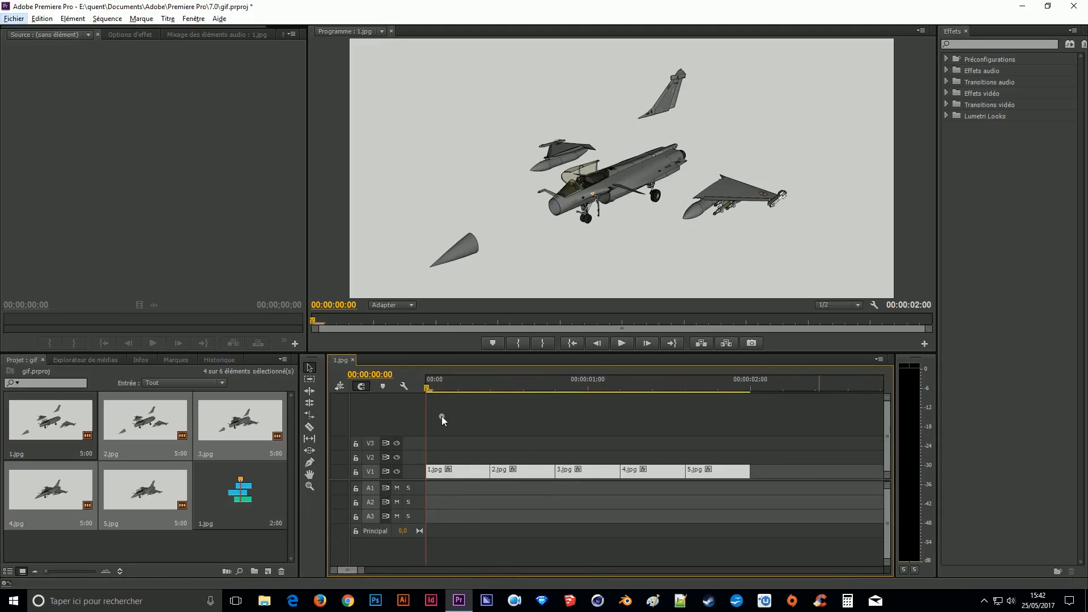
Step: Play the whole sequence from the start several times to check the speed of the Rafale assembly animation
key("space")
left_click(792, 427)
key("space")
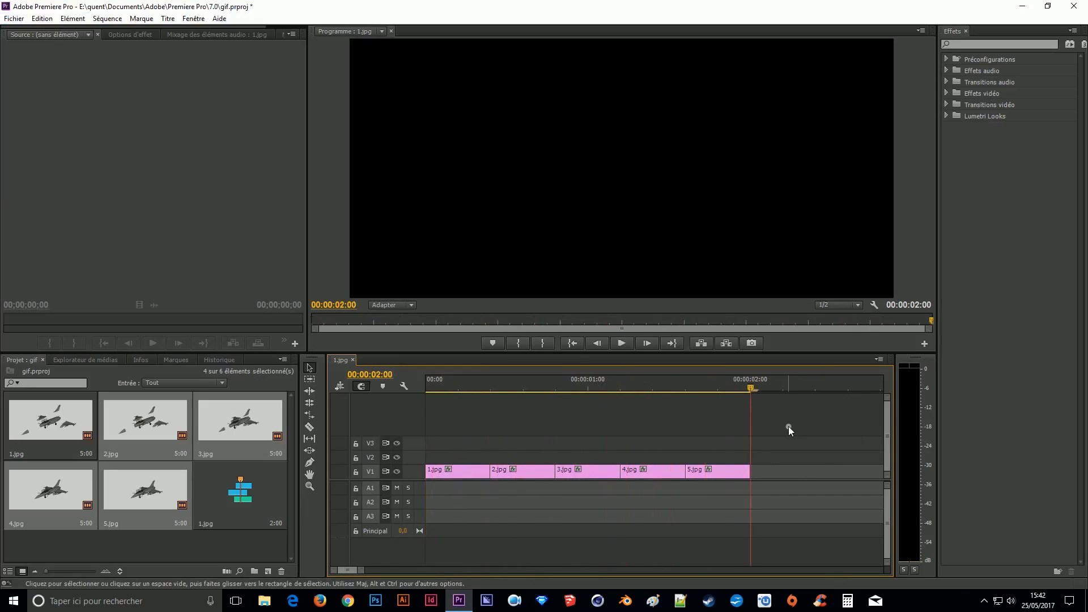
left_click_drag(751, 389, 426, 388)
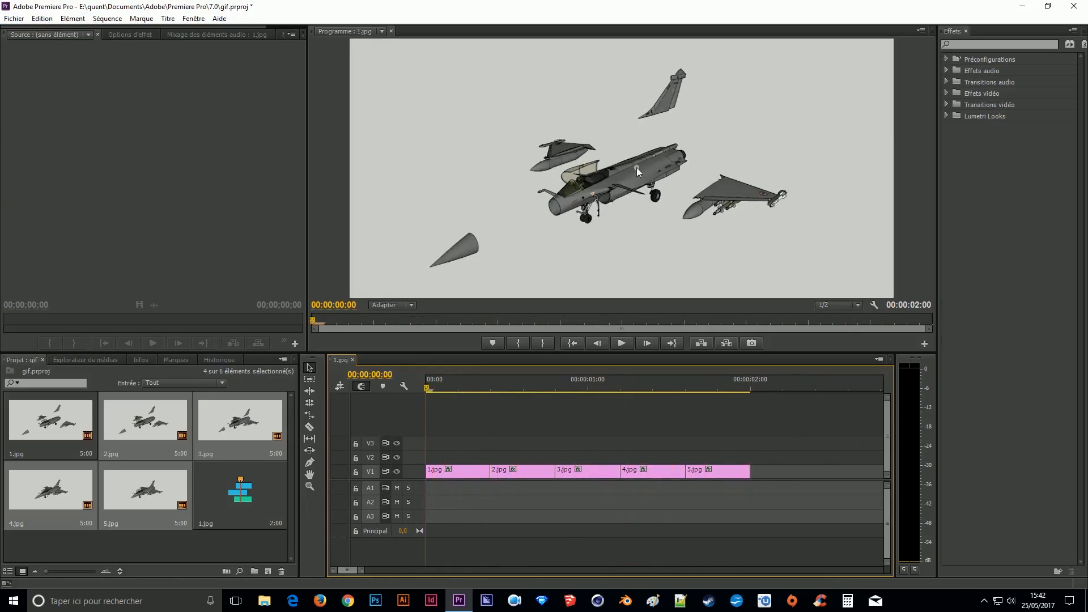
key("space")
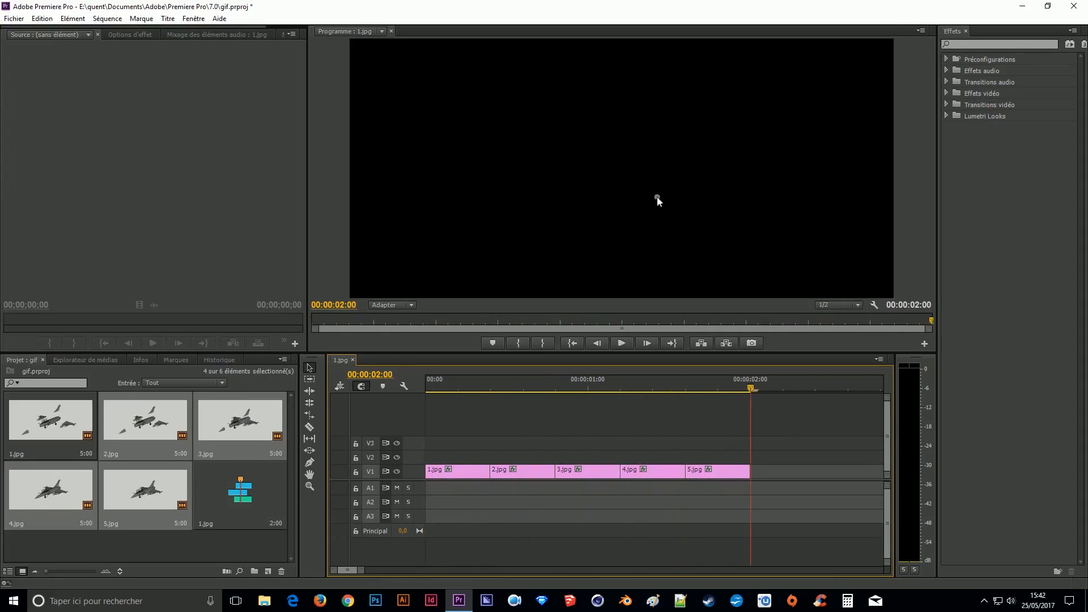
left_click_drag(749, 390, 426, 390)
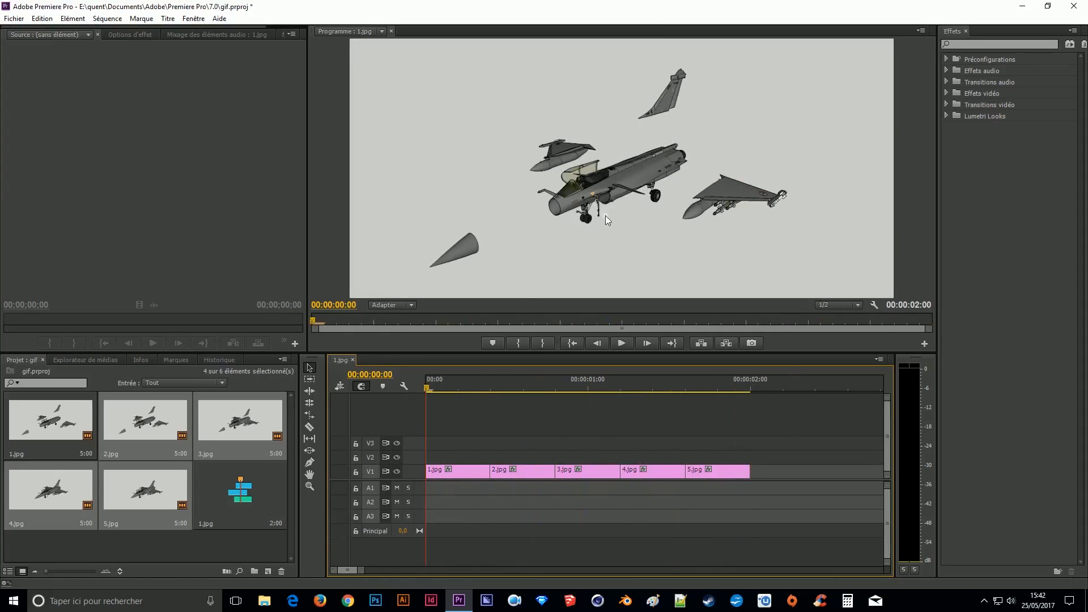
key("space")
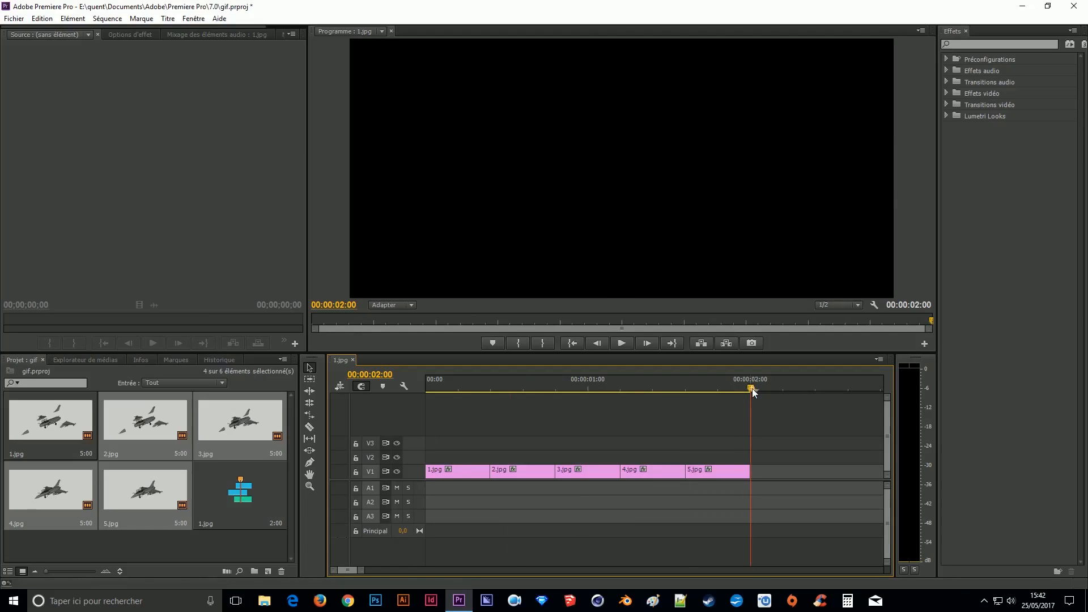
Step: Return the playhead to the start and open the sequence's media export settings with the format GIF animé
key("Home")
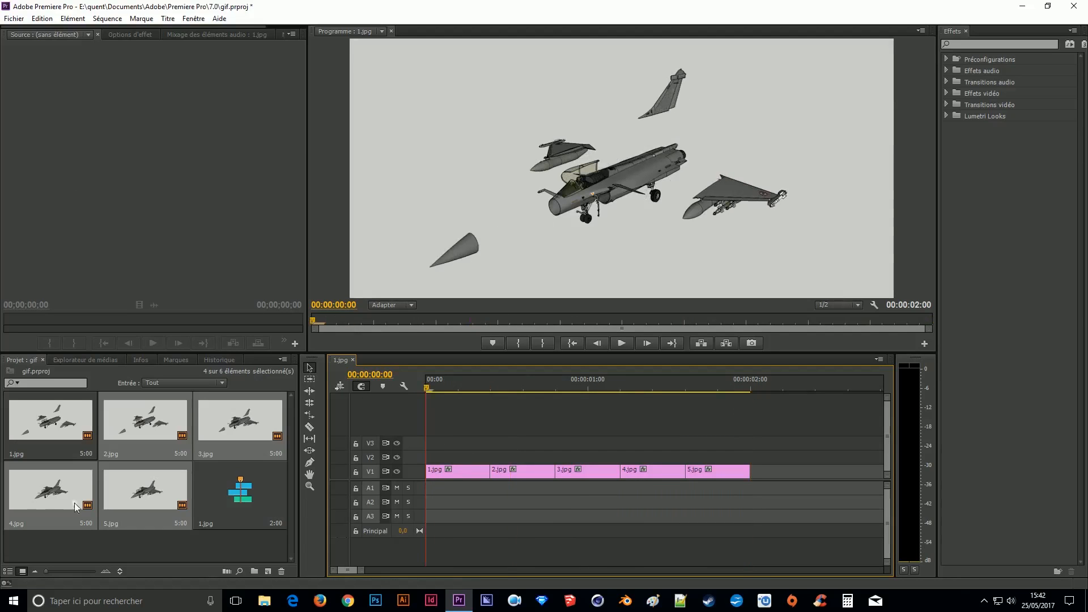
left_click(15, 18)
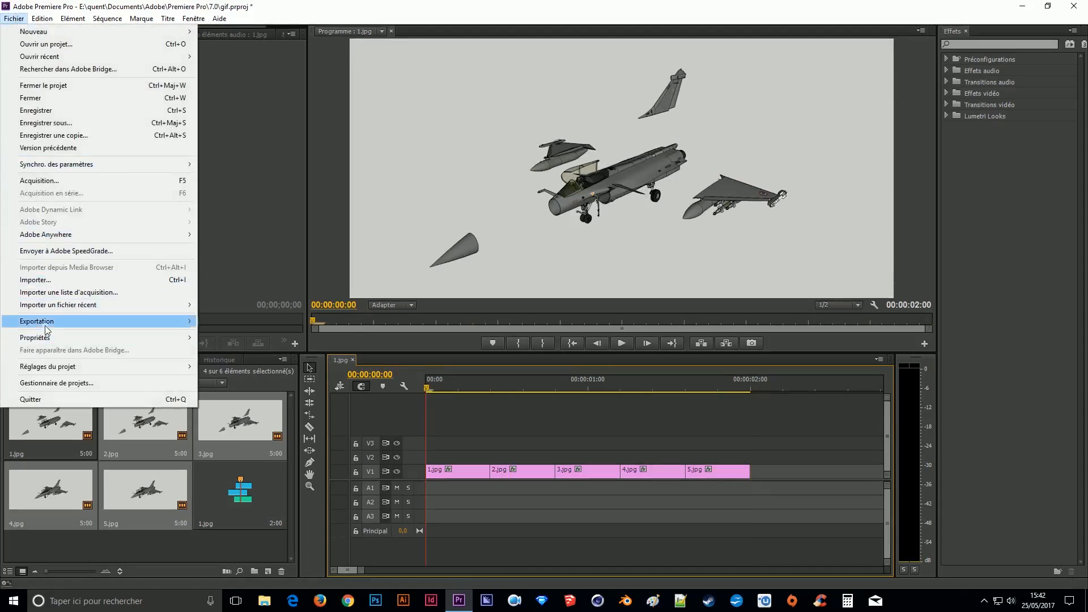
left_click(224, 316)
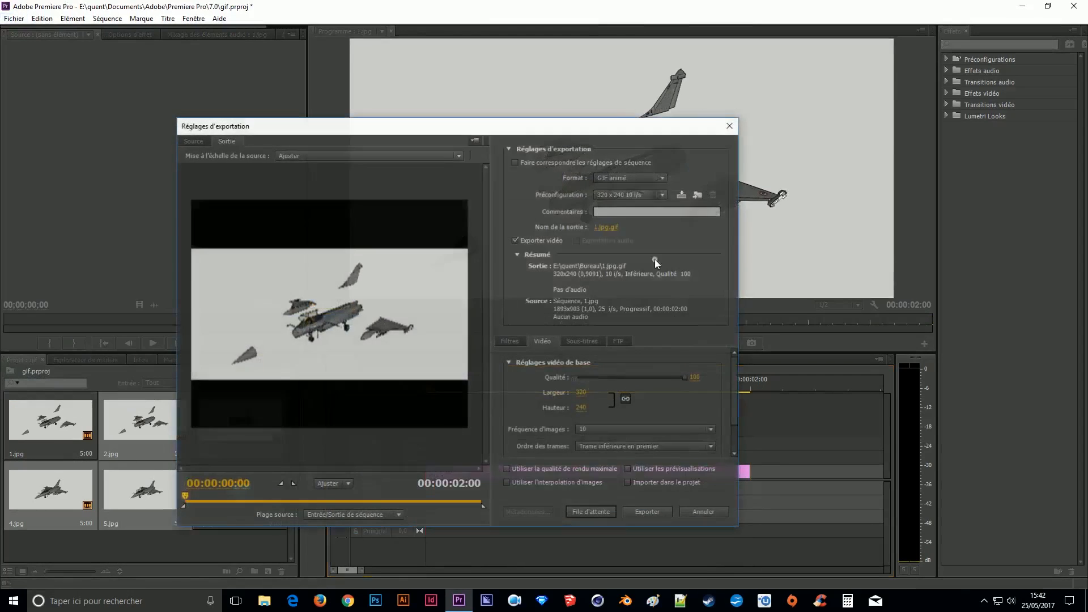
left_click(686, 186)
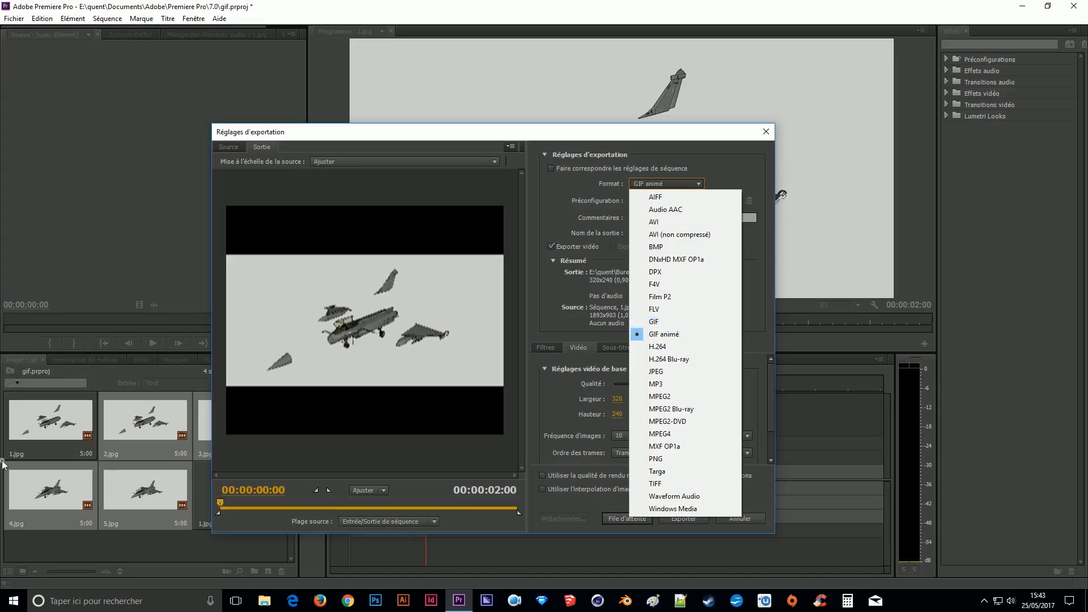
left_click(667, 333)
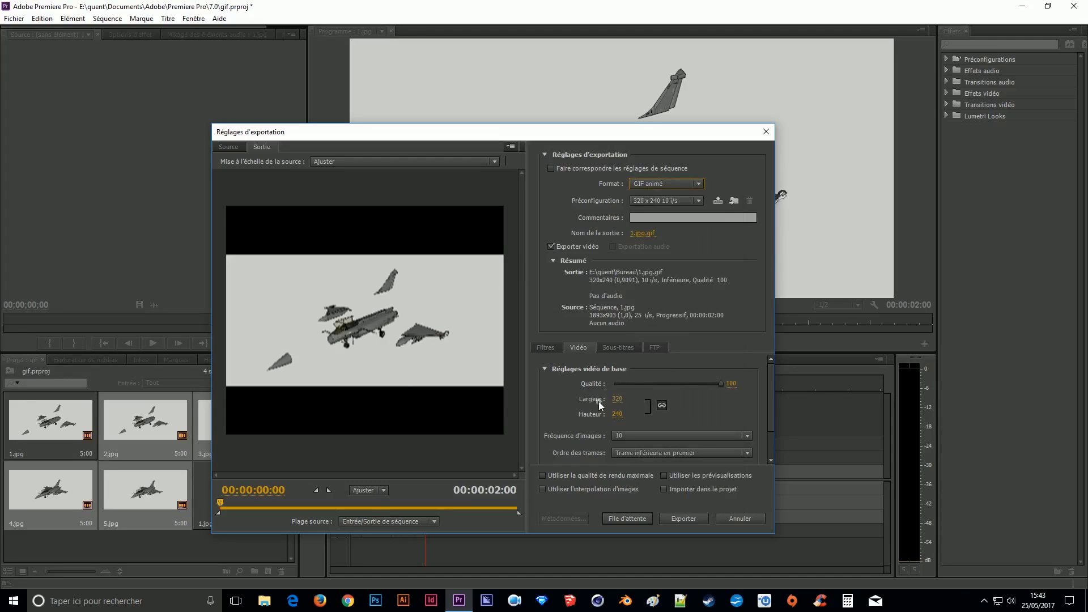
Step: Set the GIF's output height to 480 with width and height linked for a 640 x 480 frame, and export it as 1.jpg.gif
left_click(617, 399)
type("720")
key("Tab")
type("480")
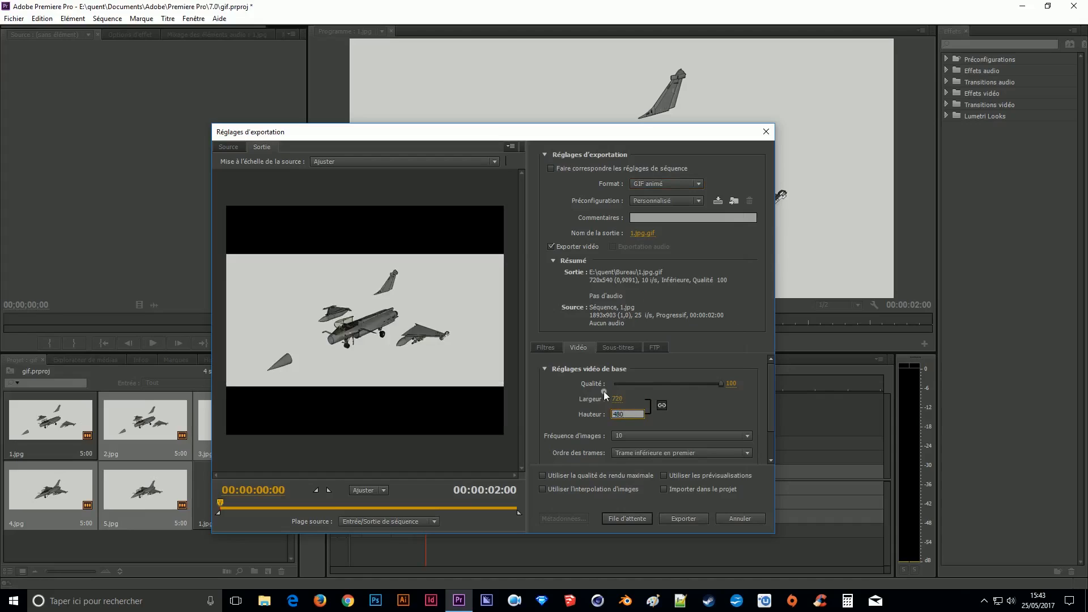
left_click(689, 388)
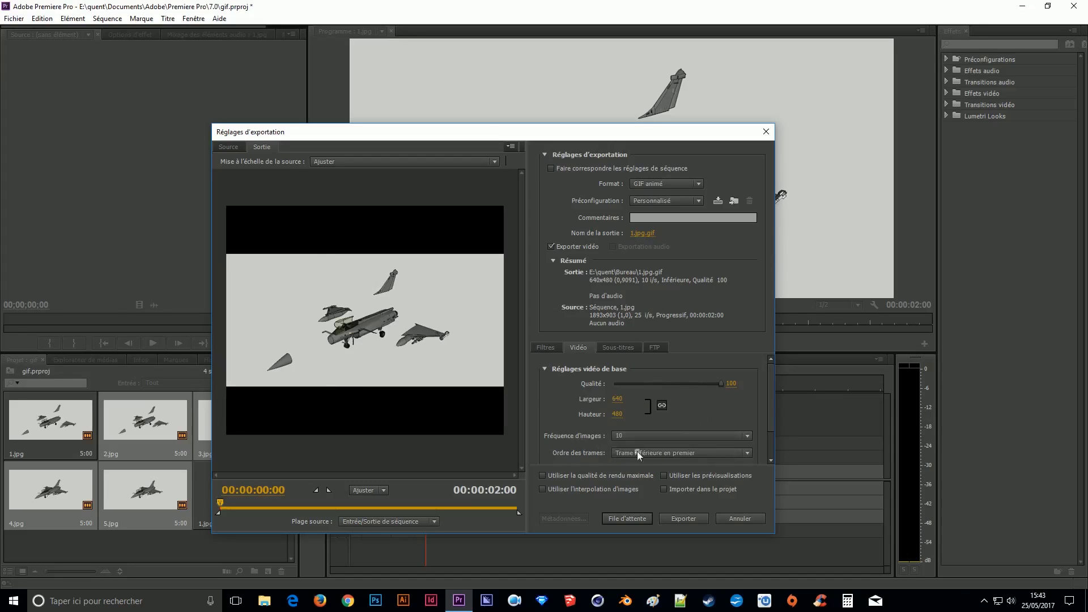
left_click(677, 517)
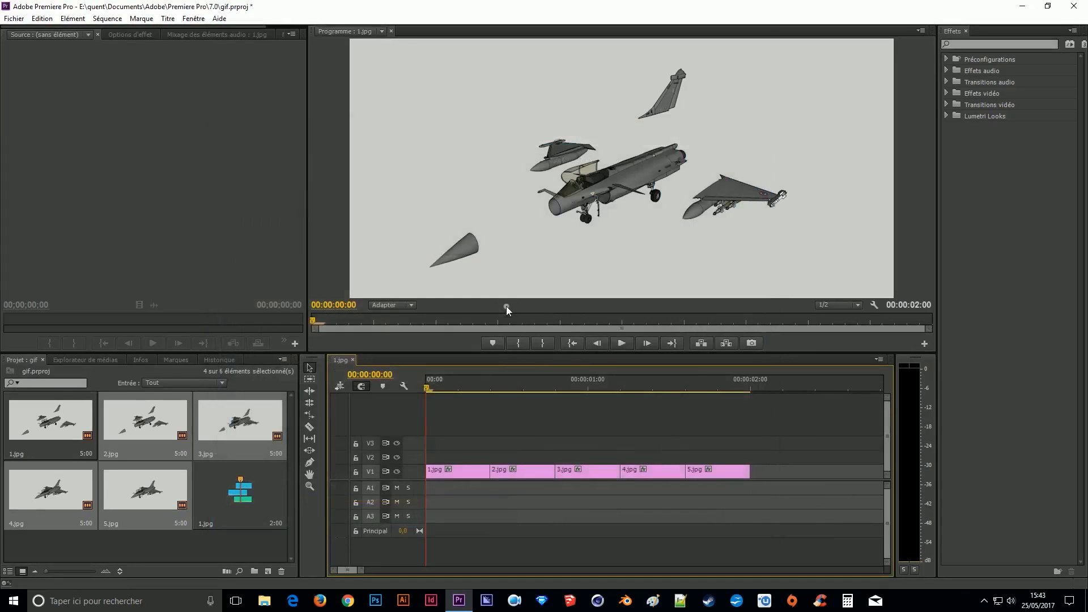